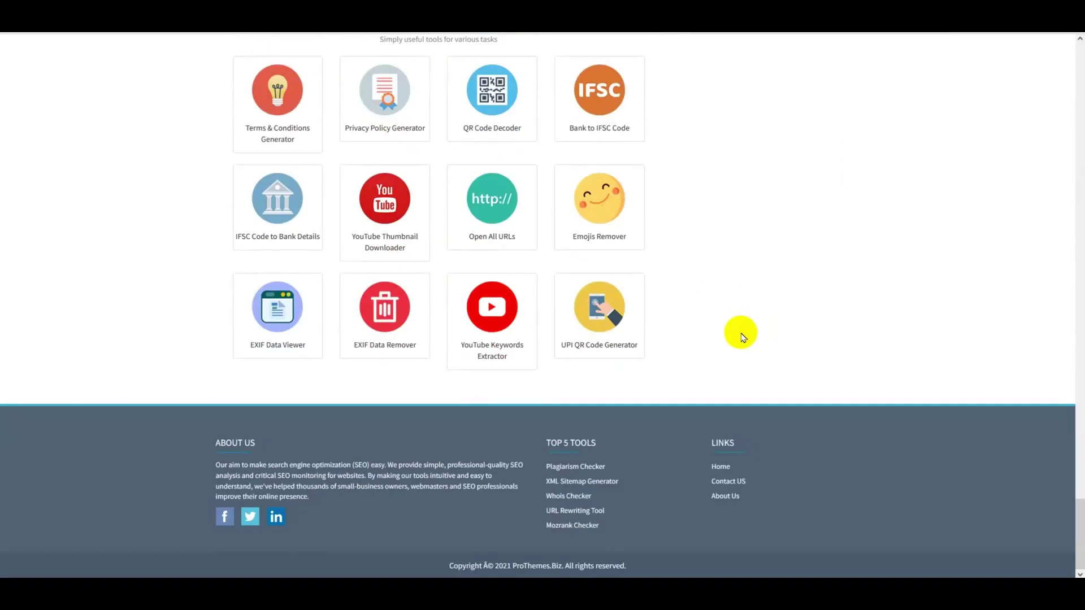
- Scroll up and down the admin dashboard to look it over
scroll(743, 337, up, 20)
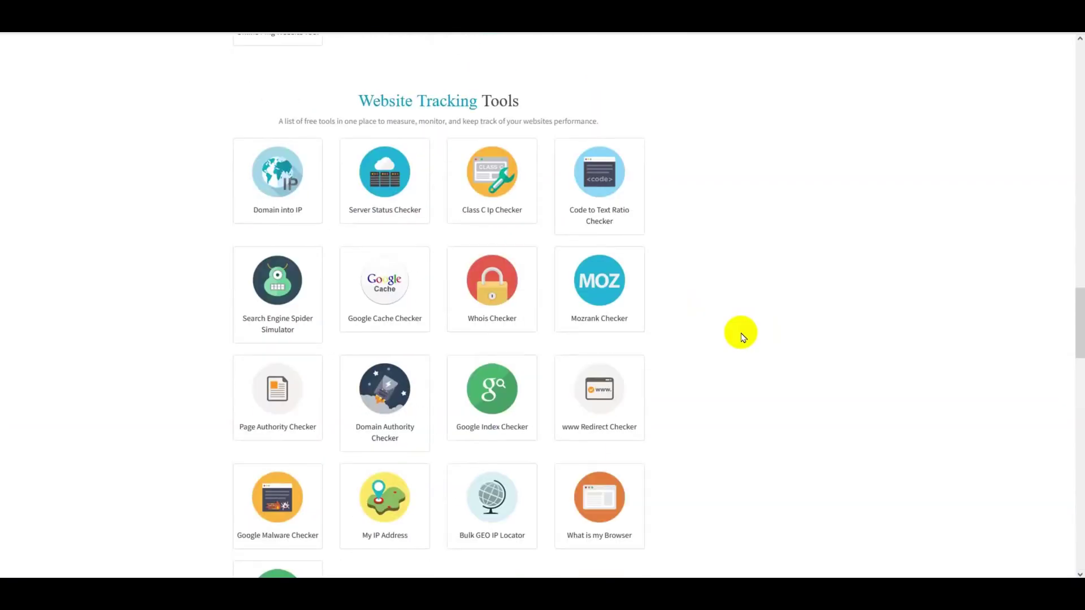
scroll(742, 337, up, 20)
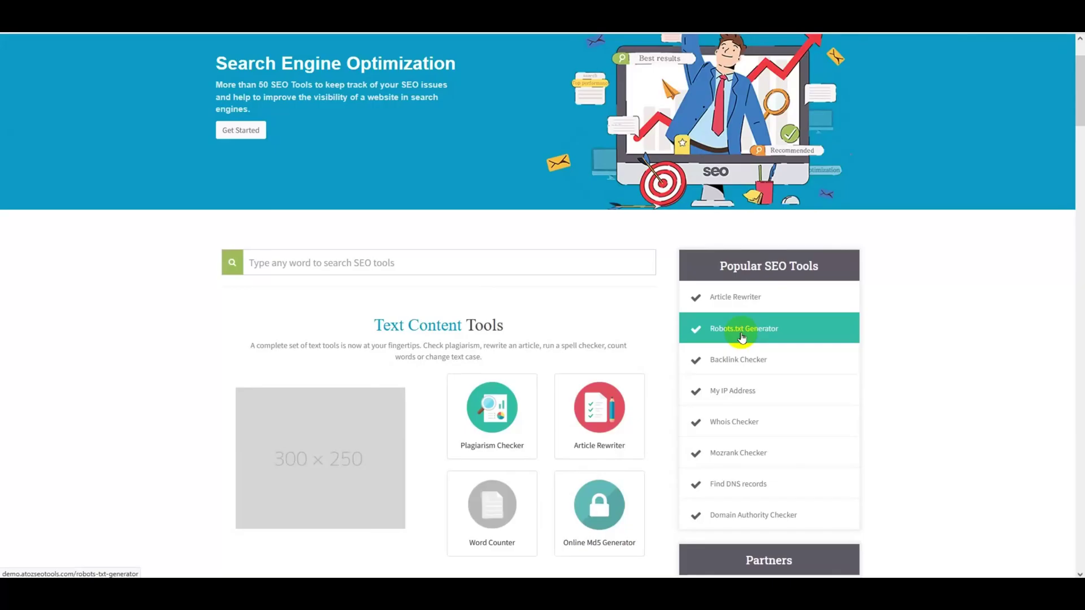
scroll(720, 421, down, 20)
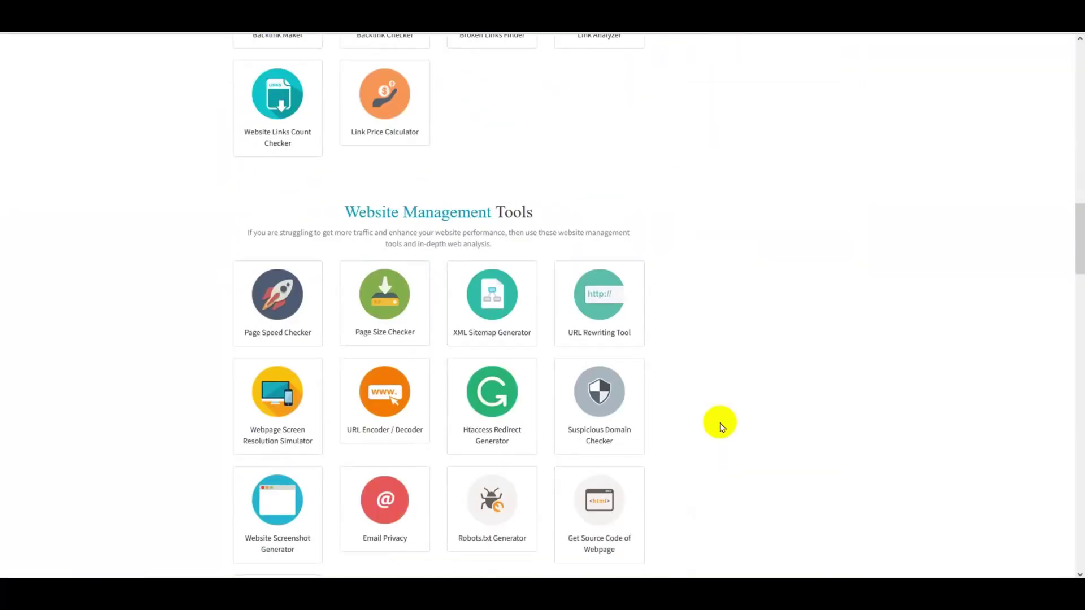
scroll(722, 426, down, 20)
scroll(722, 428, down, 10)
scroll(564, 405, up, 8)
scroll(330, 399, up, 20)
scroll(434, 399, up, 15)
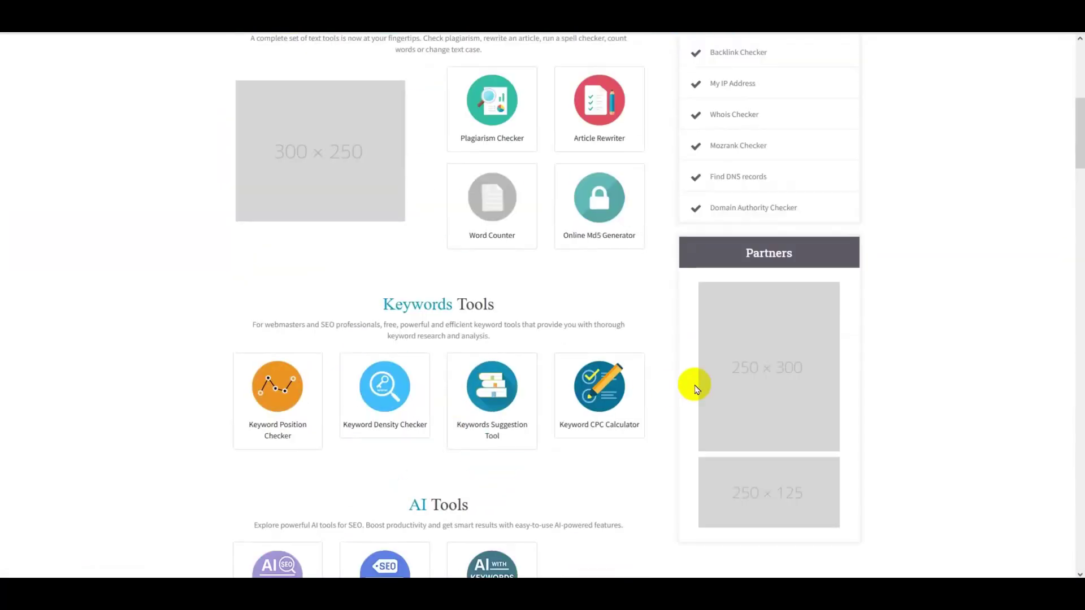
scroll(673, 393, up, 7)
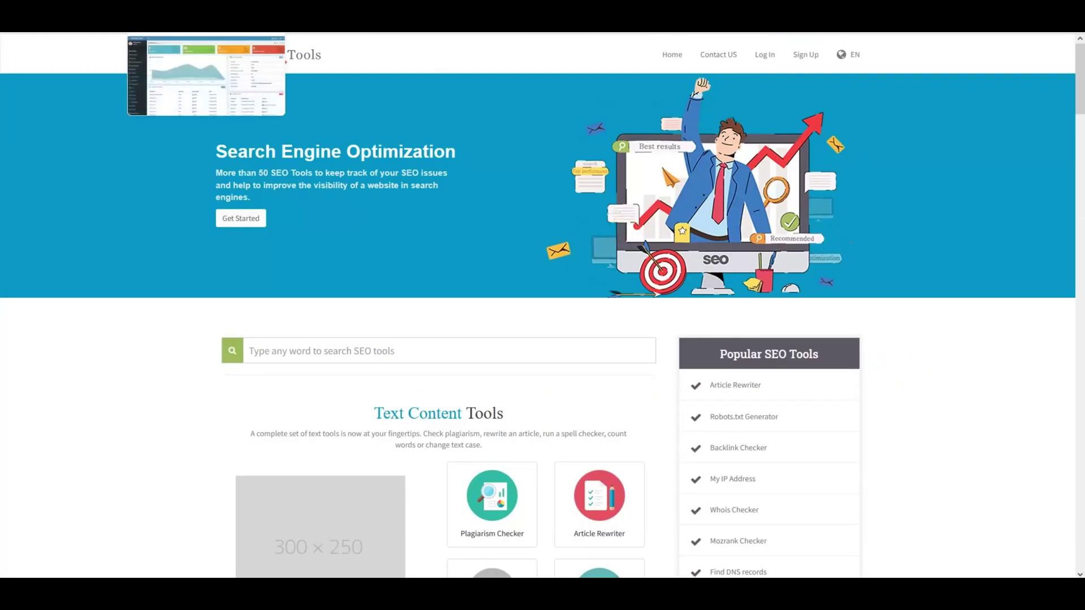
scroll(362, 277, down, 7)
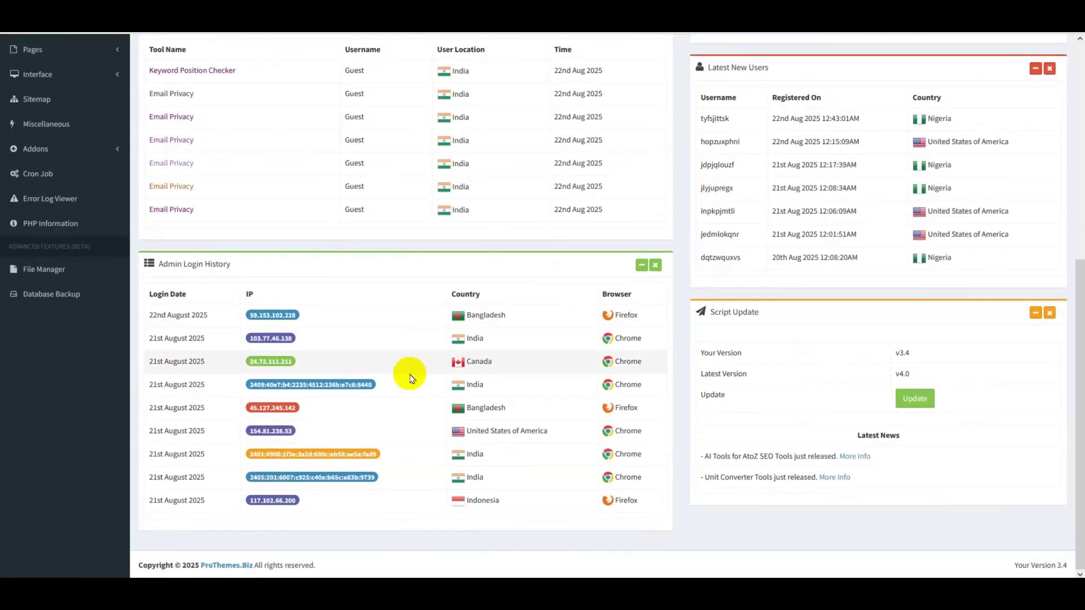
scroll(413, 418, up, 7)
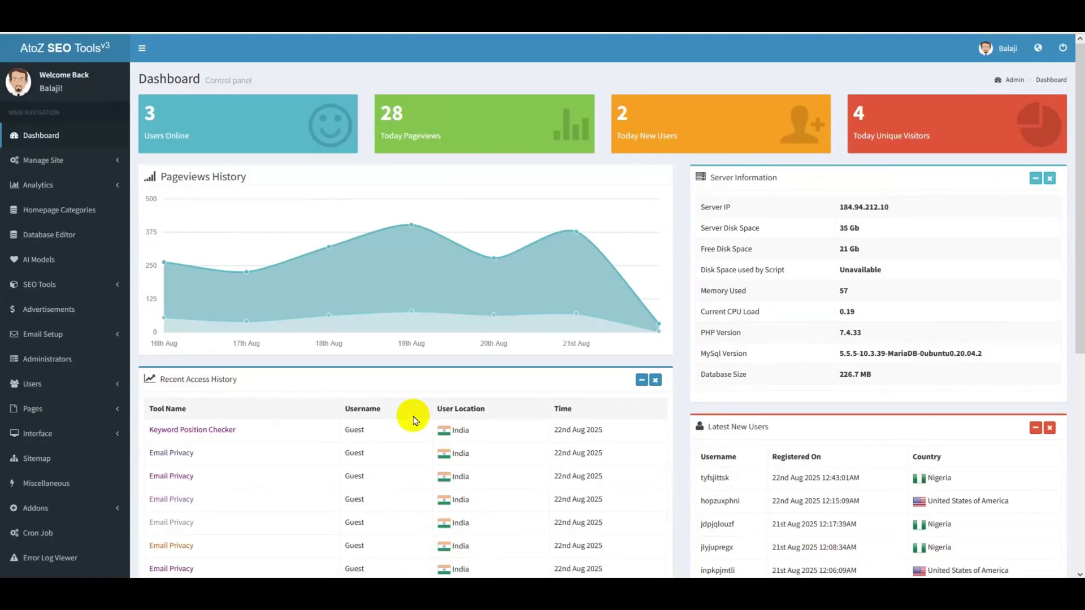
- Expand the Settings, Analytics, SEO Tools, Email, Users, Pages, Interface and Addons sidebar menus
click(87, 162)
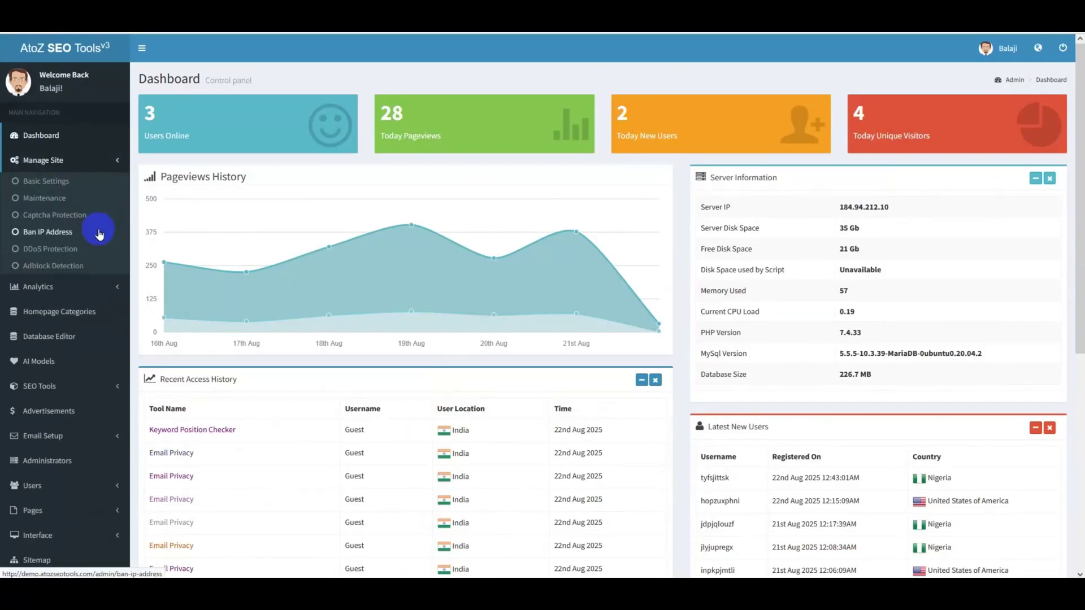
click(96, 285)
scroll(97, 288, down, 3)
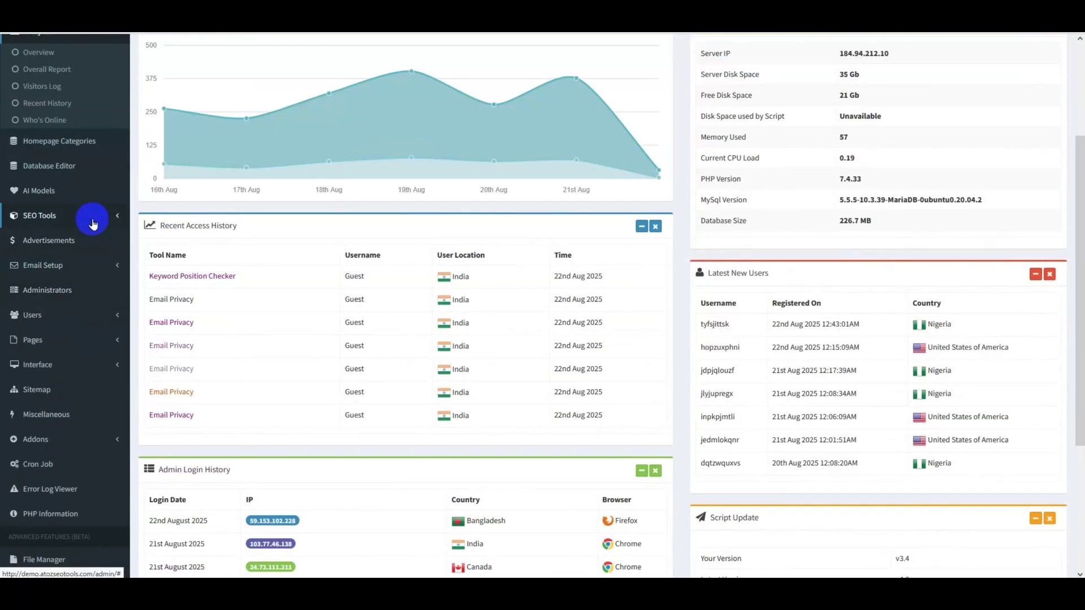
click(90, 218)
click(96, 214)
click(96, 282)
click(97, 303)
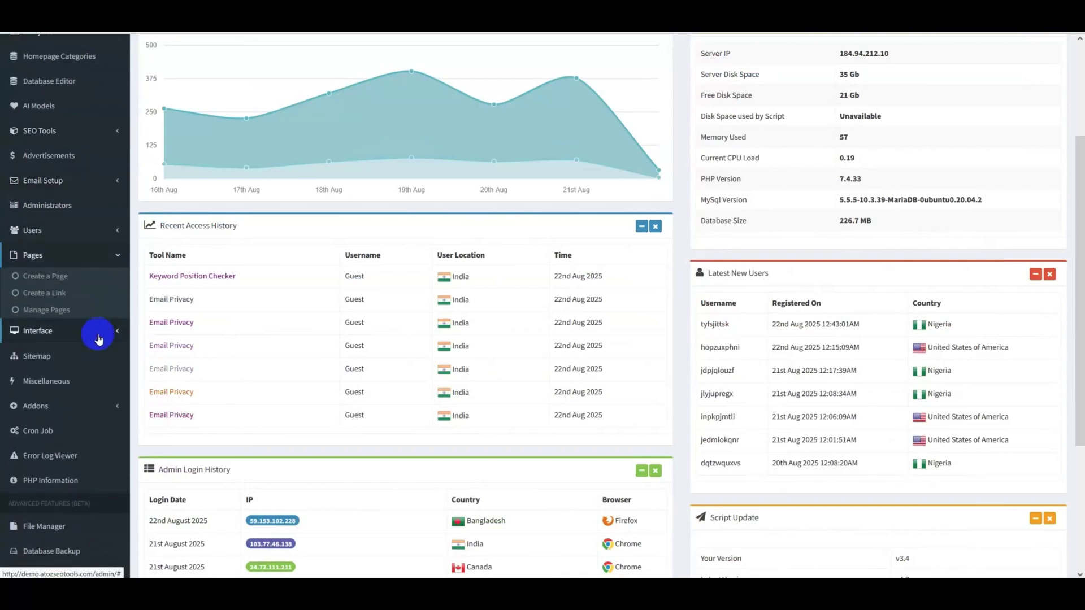
click(97, 333)
click(97, 421)
- Collapse Addons and go to SEO Tools > Manage Tools, listing 71 tools
scroll(97, 418, down, 3)
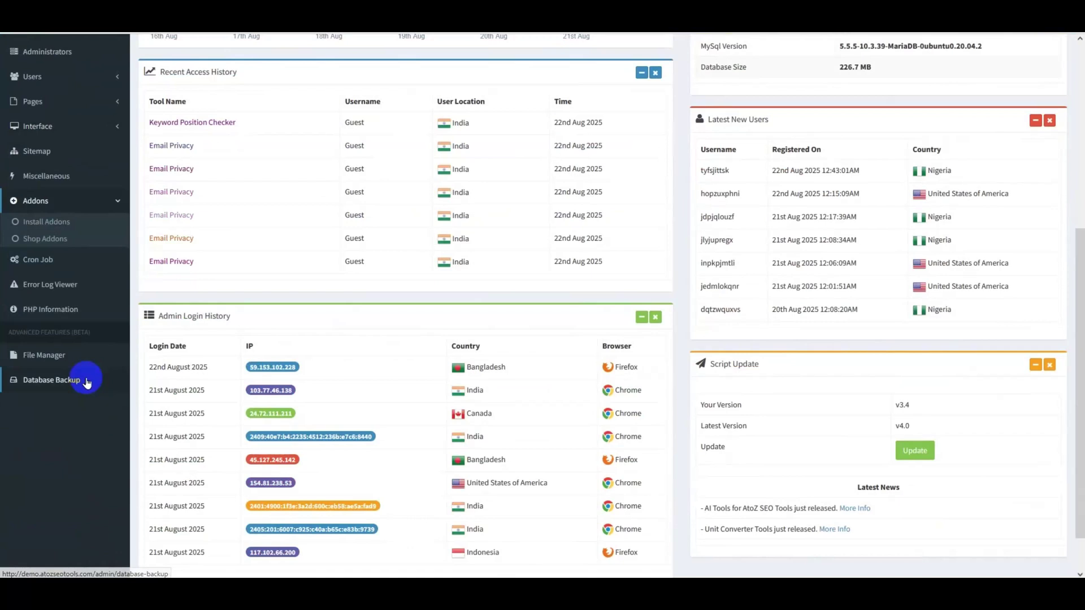
scroll(73, 318, up, 5)
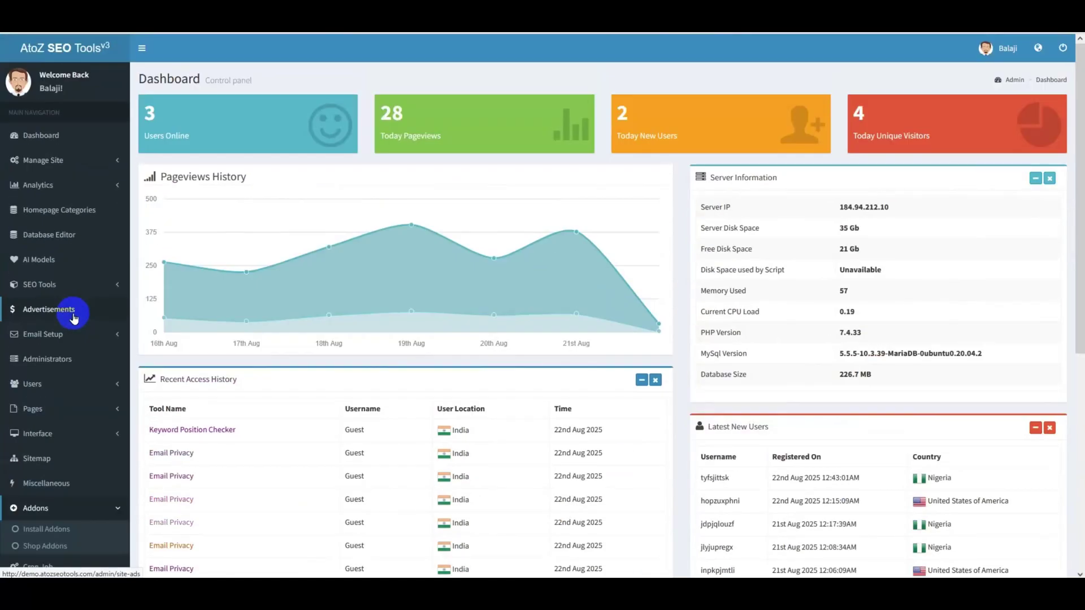
click(74, 318)
click(97, 292)
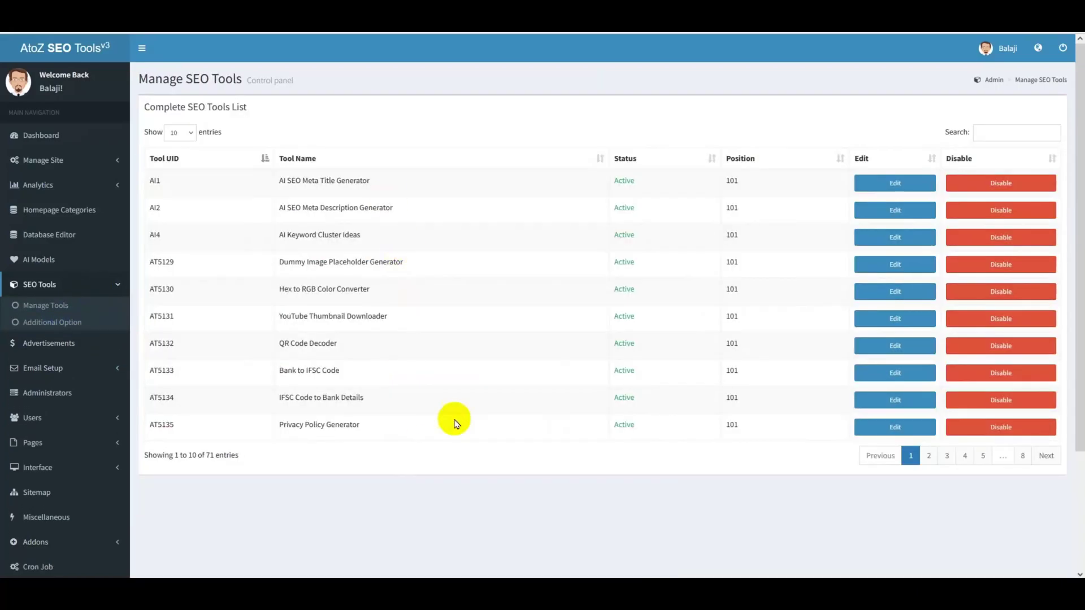
- Preview the AI SEO Meta Title Generator settings, then open the AI Models settings page
click(885, 182)
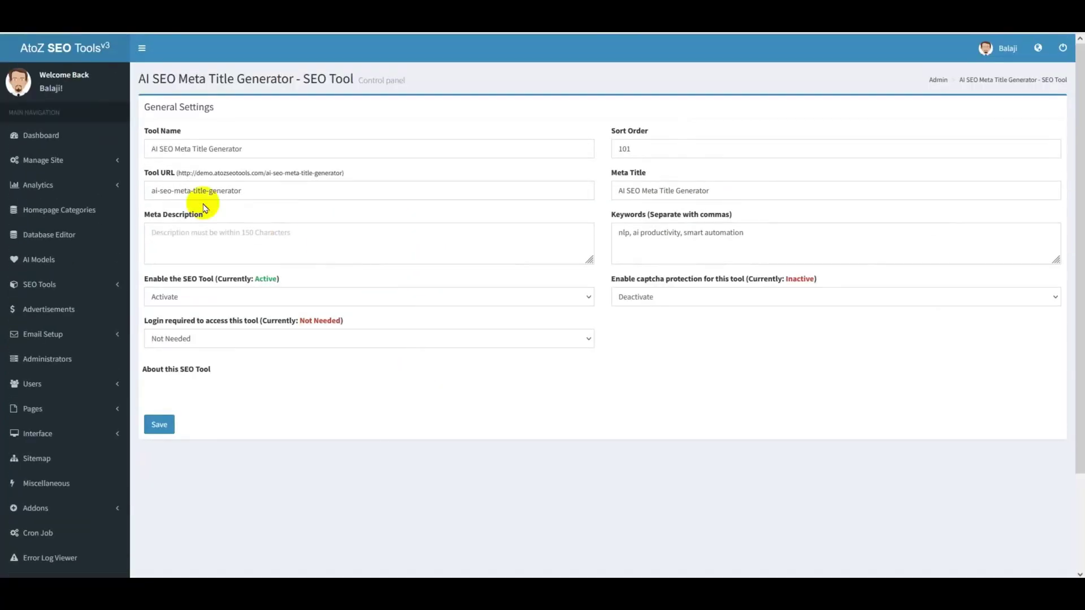
click(76, 277)
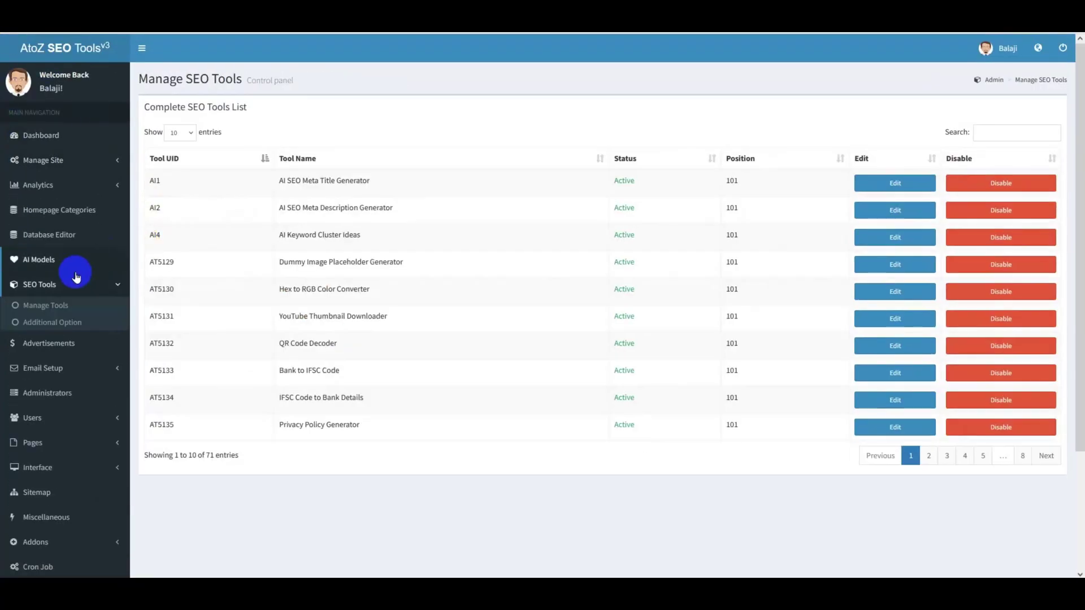
click(65, 268)
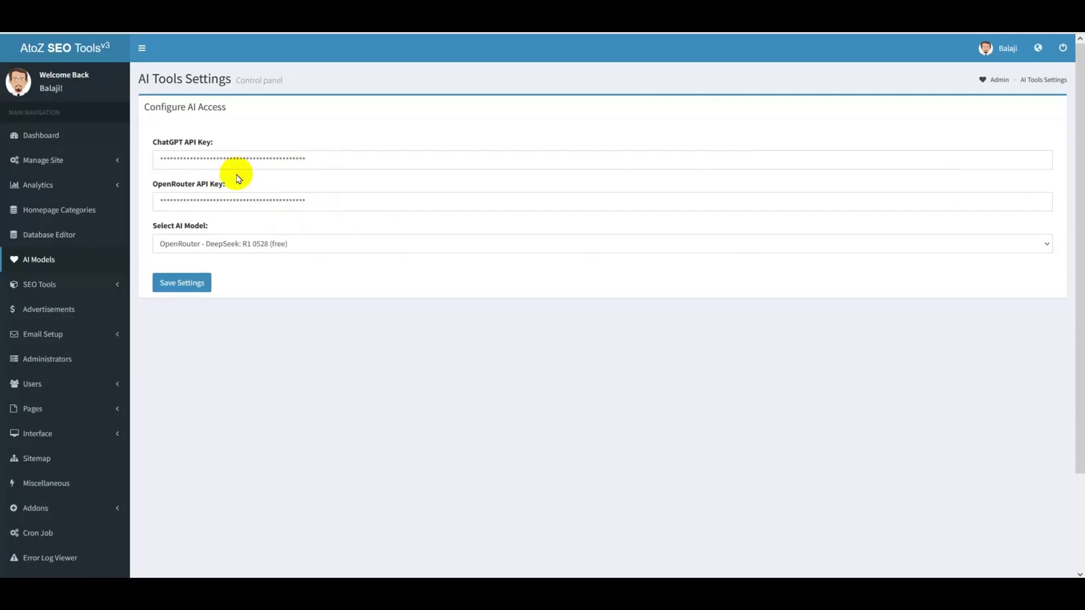
- Keep the current AI model and open the Advertisements page with five ad spot codes
click(238, 243)
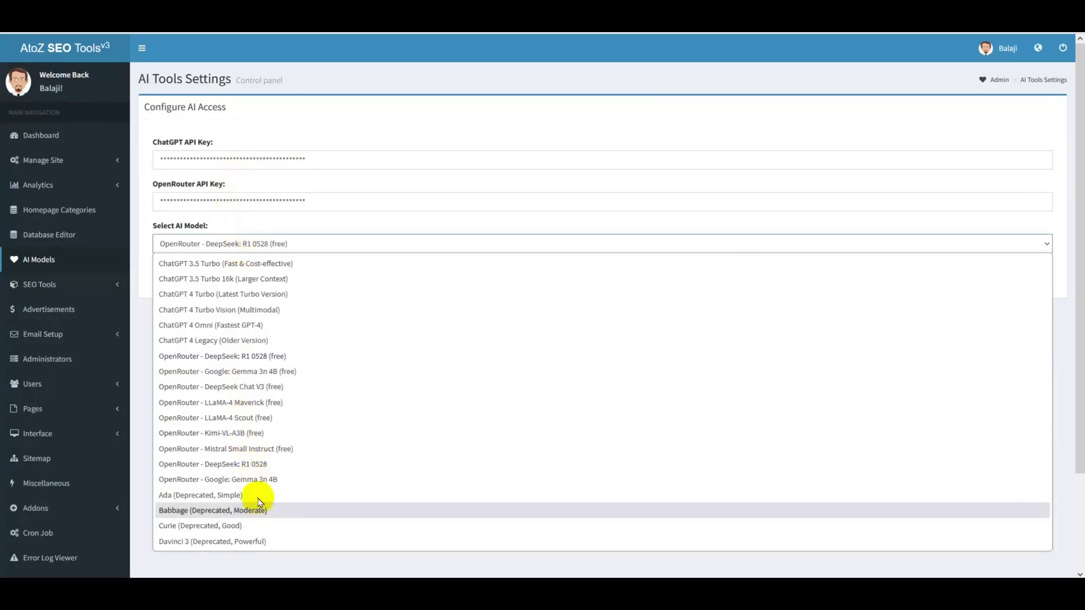
click(287, 242)
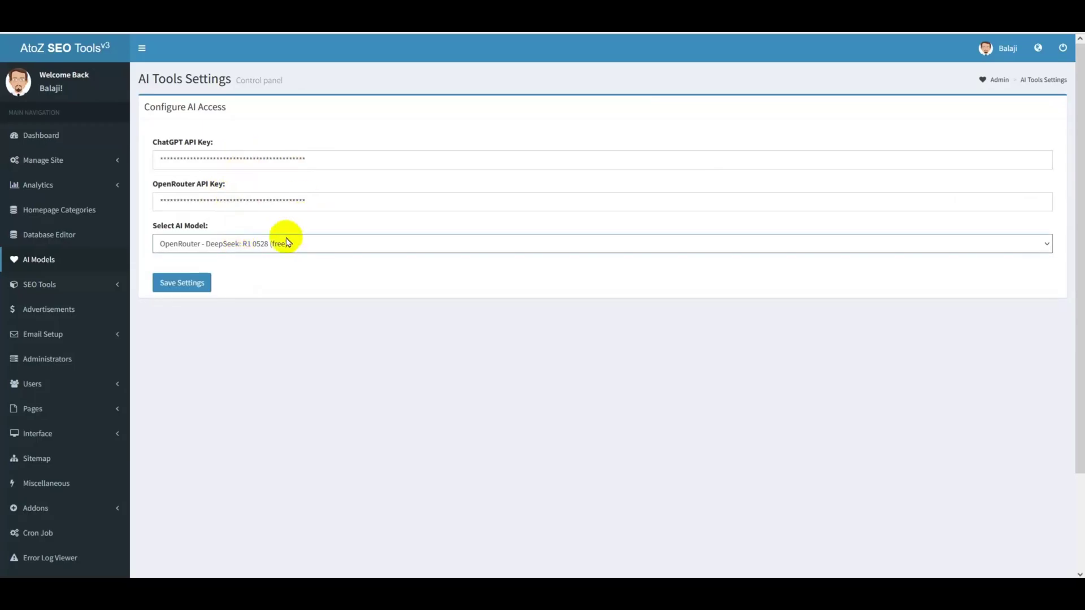
click(346, 350)
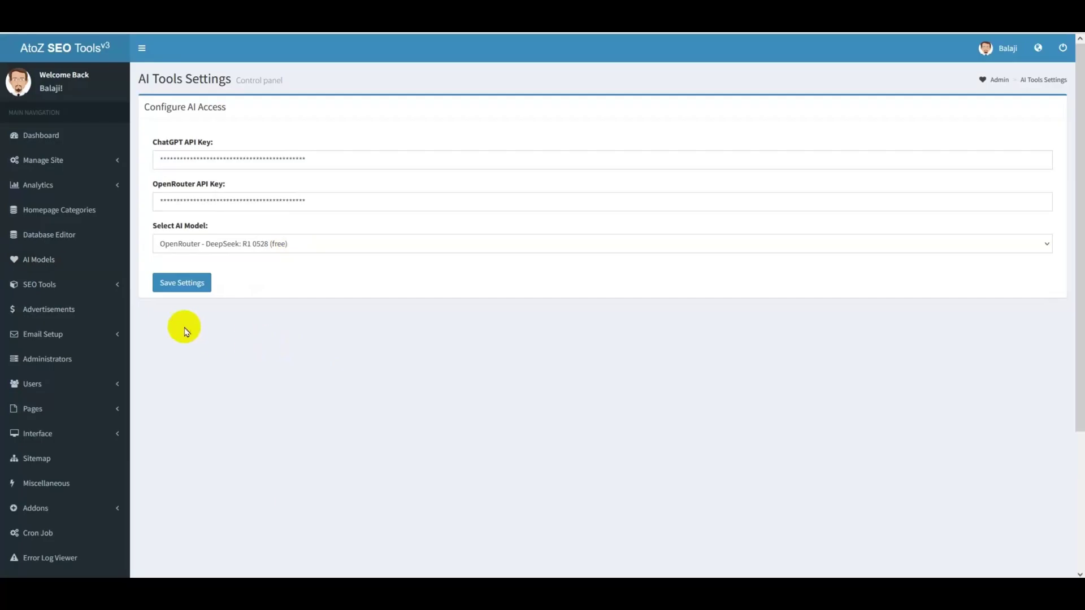
click(93, 315)
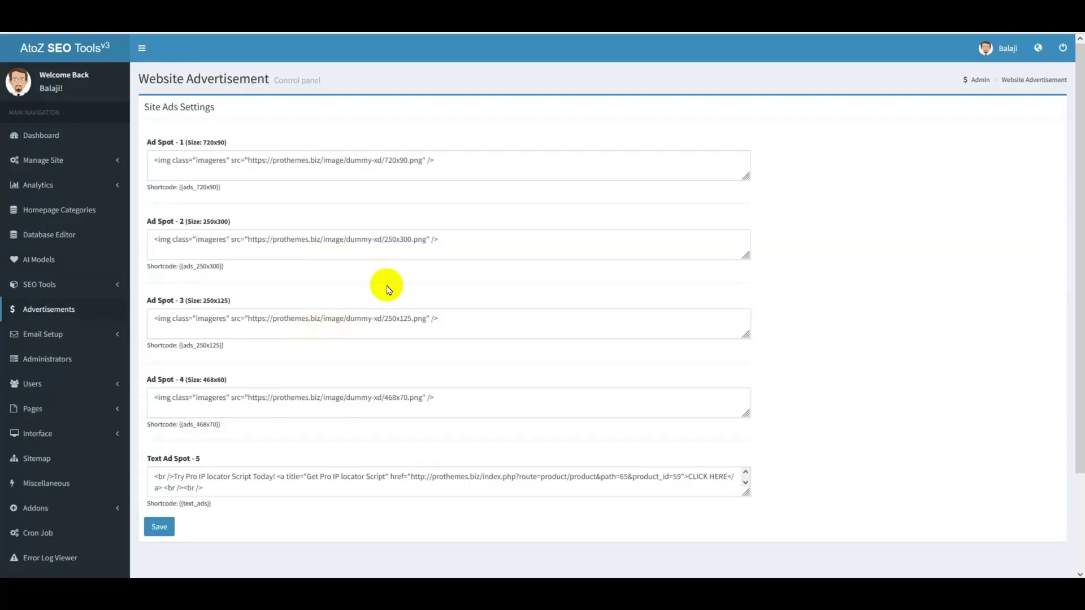
drag(482, 162, 146, 160)
scroll(396, 195, down, 2)
drag(463, 132, 150, 120)
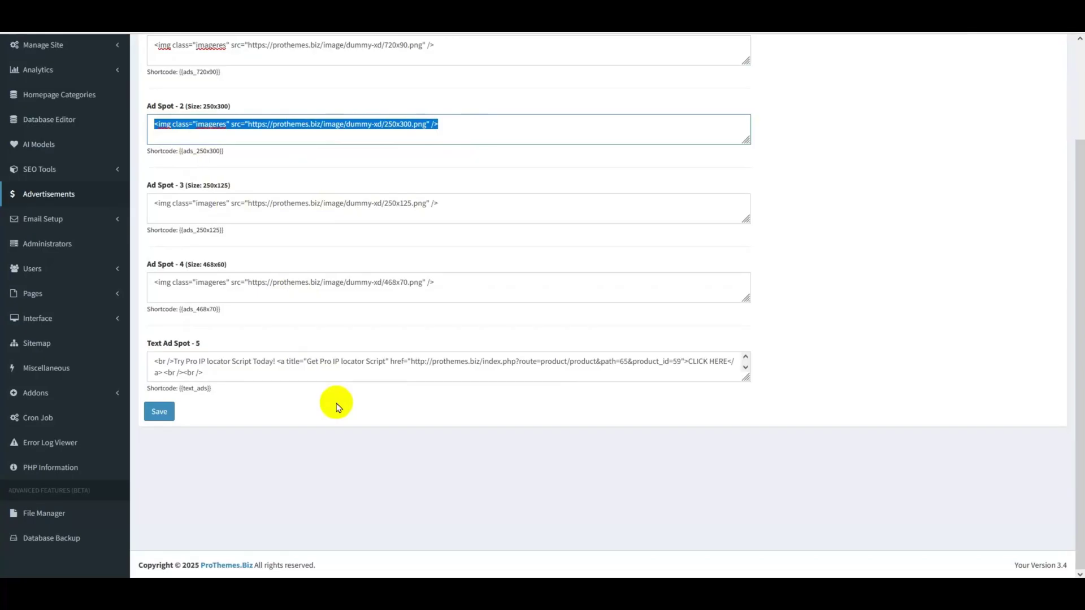
scroll(336, 407, up, 2)
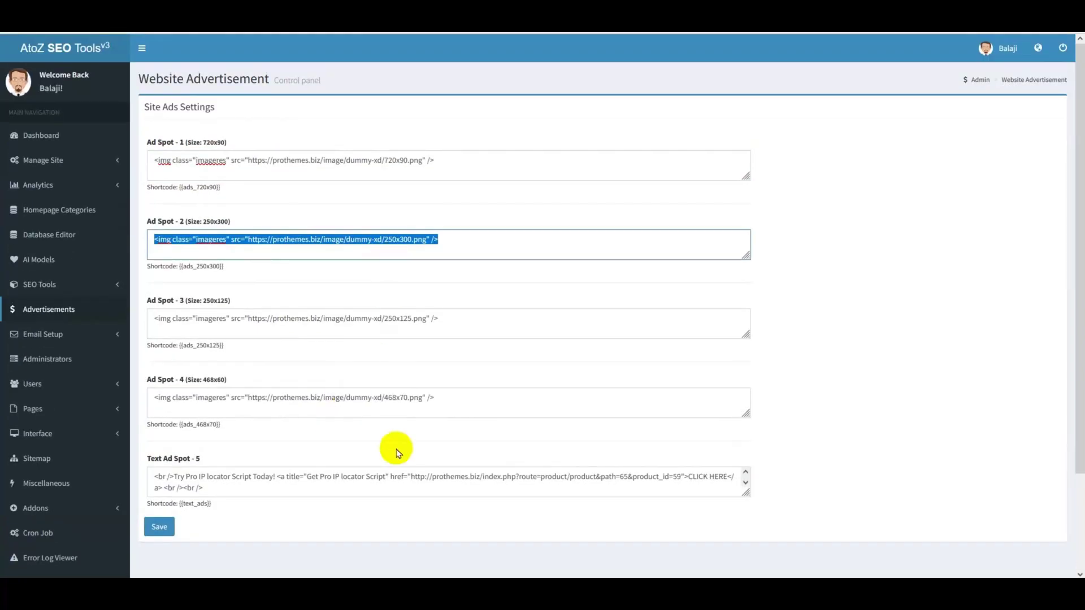
click(315, 424)
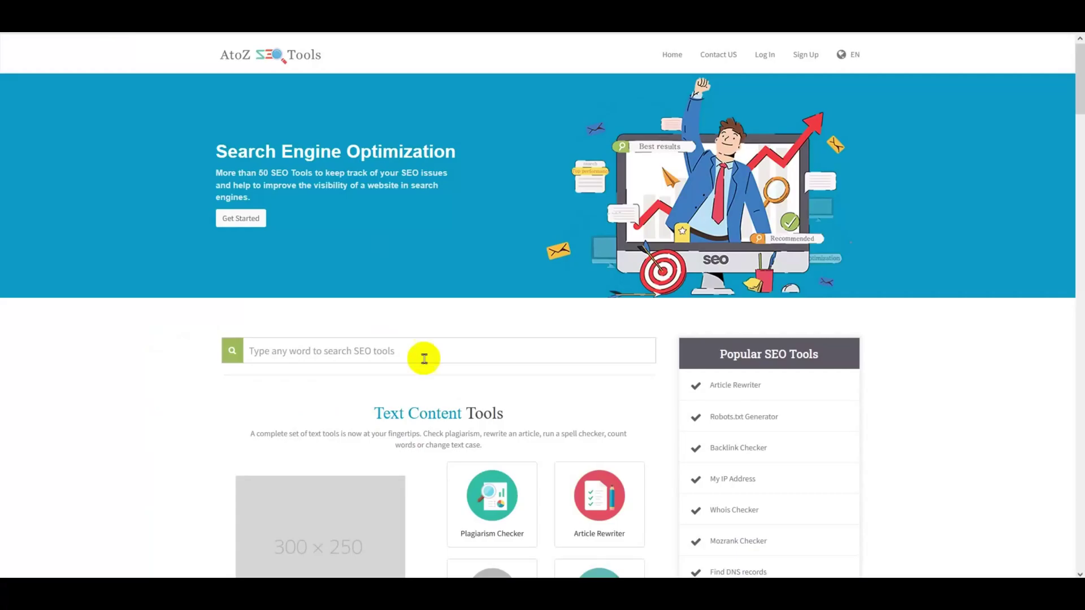
scroll(421, 358, down, 10)
scroll(434, 465, down, 10)
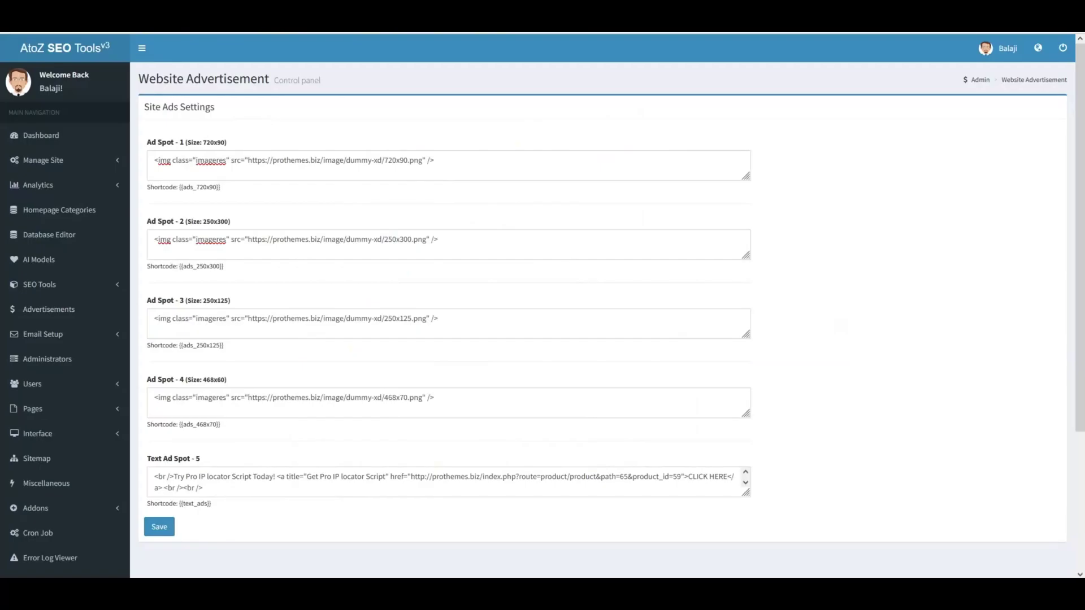
- Open Interface > Manage Themes and scroll through the Default Theme's settings
click(71, 441)
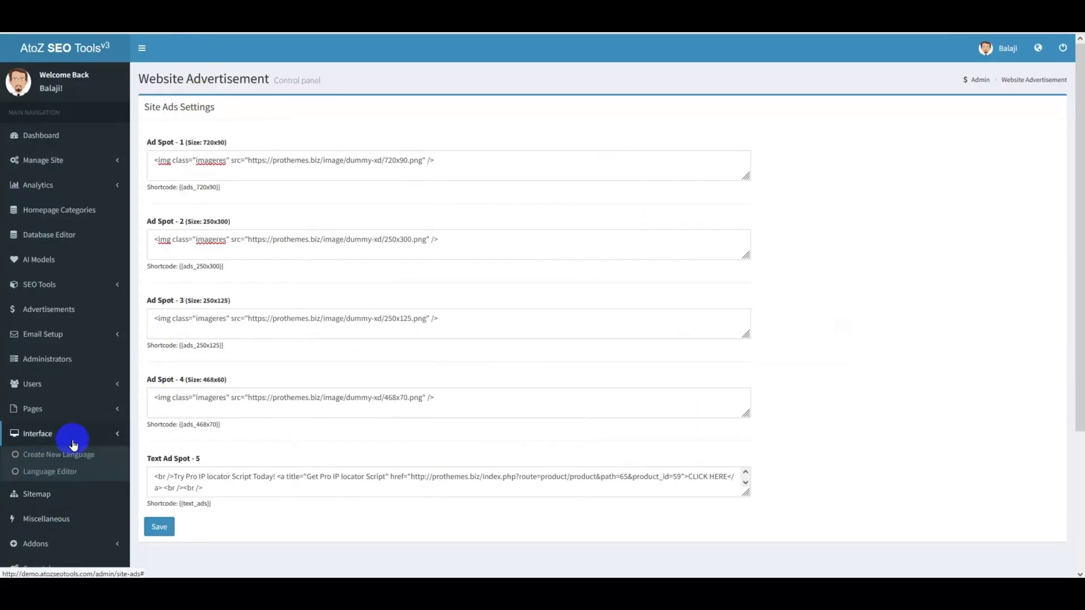
scroll(71, 441, down, 3)
click(63, 339)
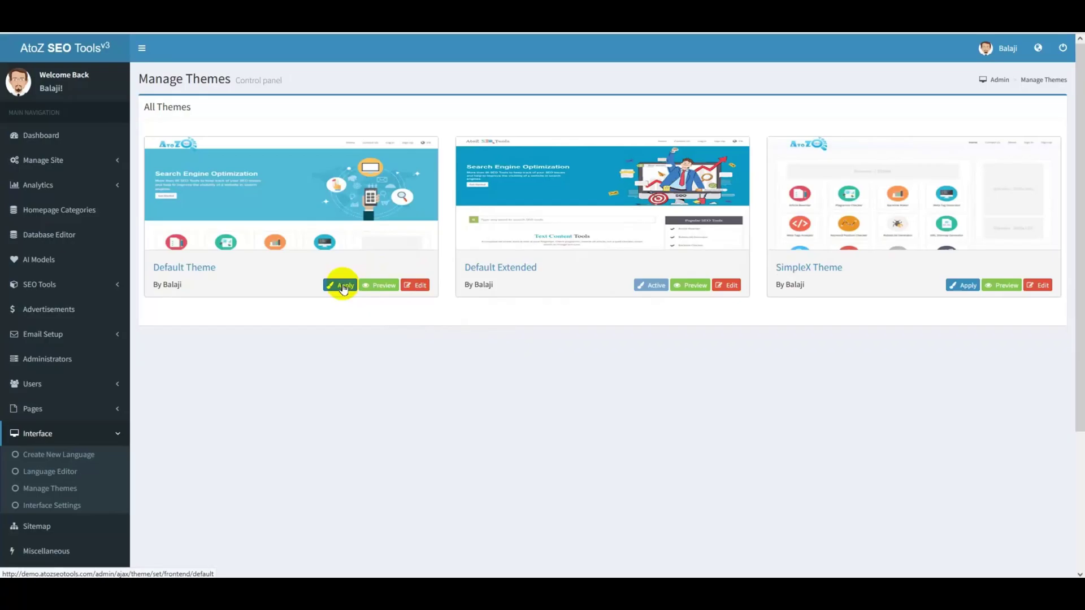
click(419, 283)
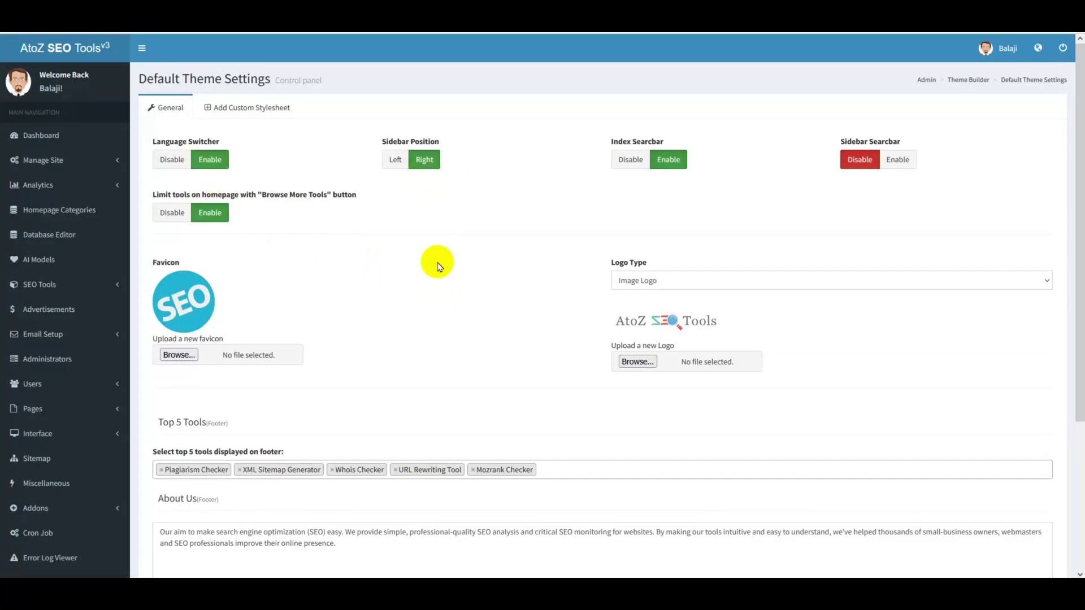
scroll(439, 267, down, 3)
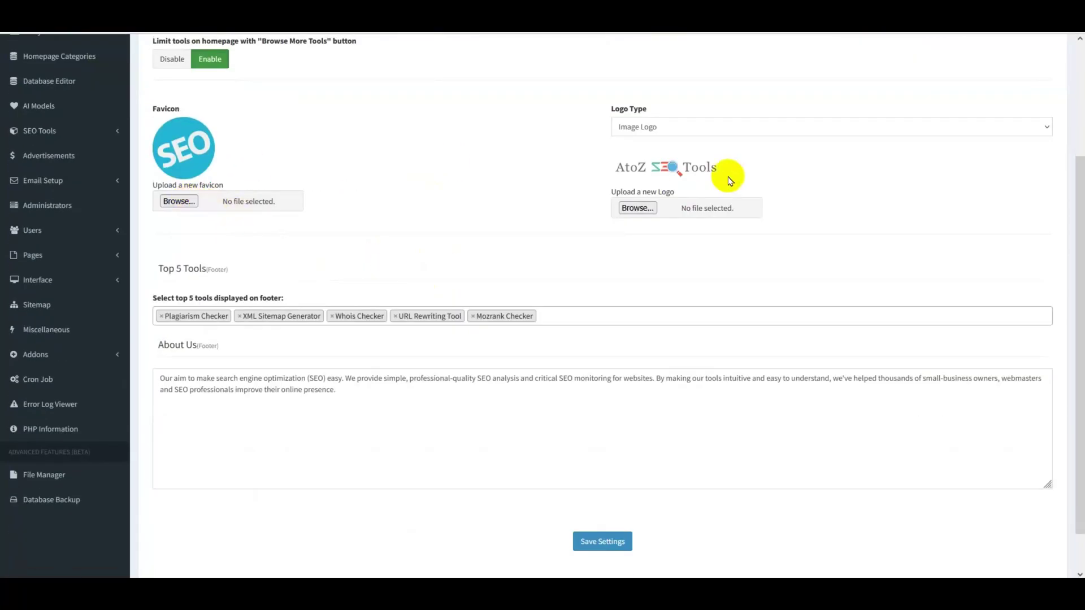
scroll(376, 368, down, 1)
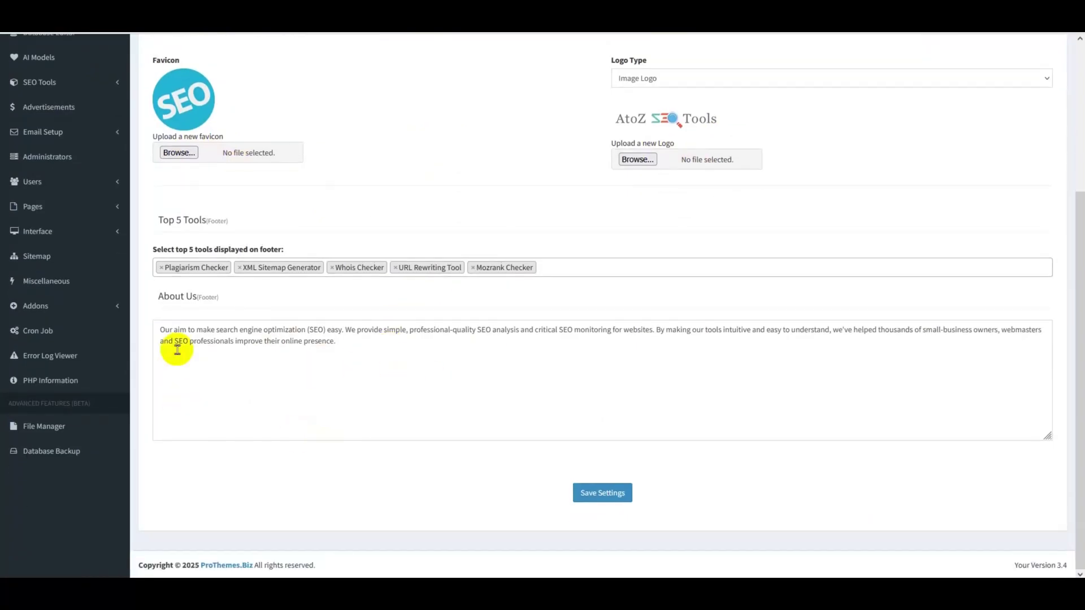
scroll(102, 334, up, 4)
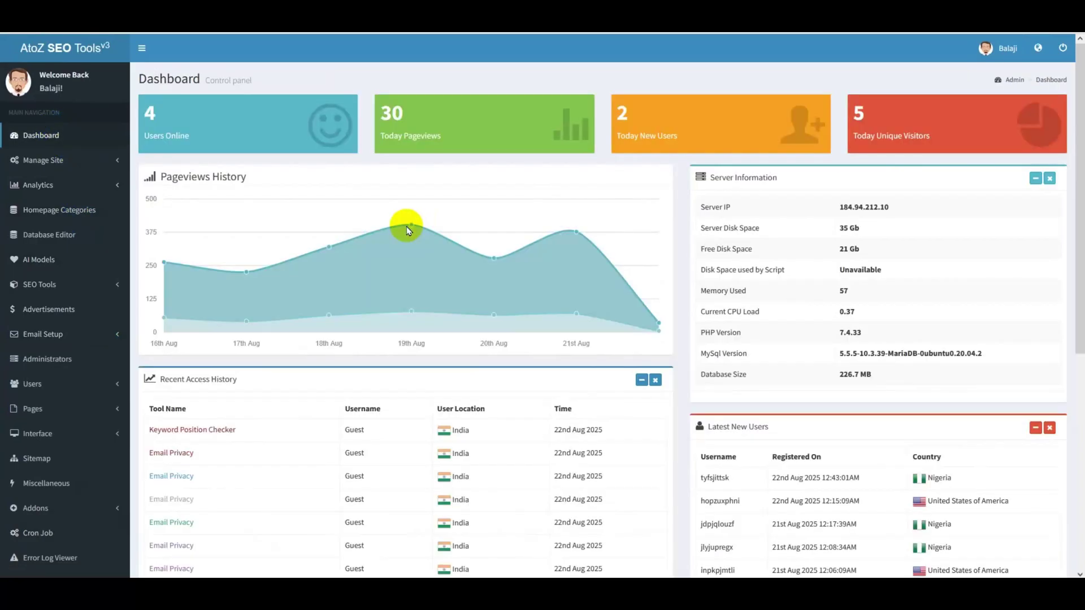
scroll(408, 230, down, 7)
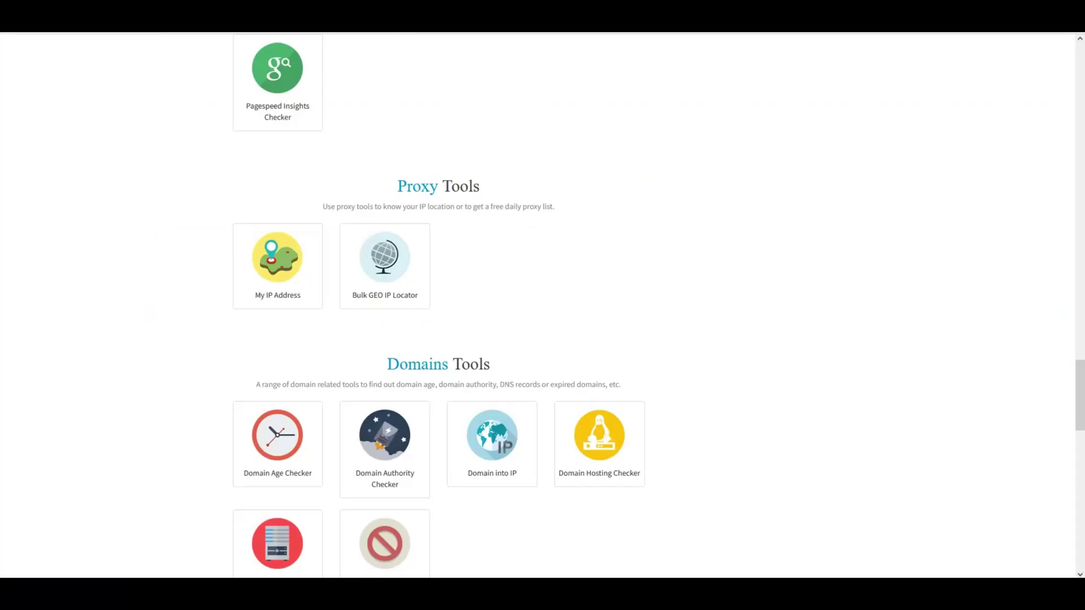
scroll(358, 449, down, 3)
scroll(407, 543, down, 15)
scroll(426, 524, up, 20)
scroll(441, 513, up, 20)
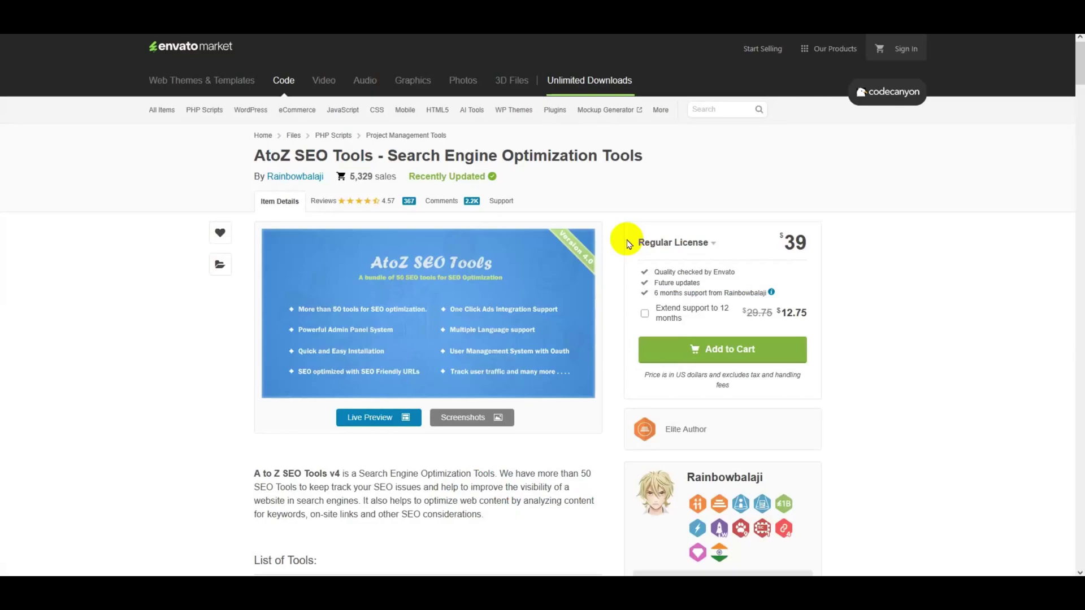
scroll(763, 424, down, 15)
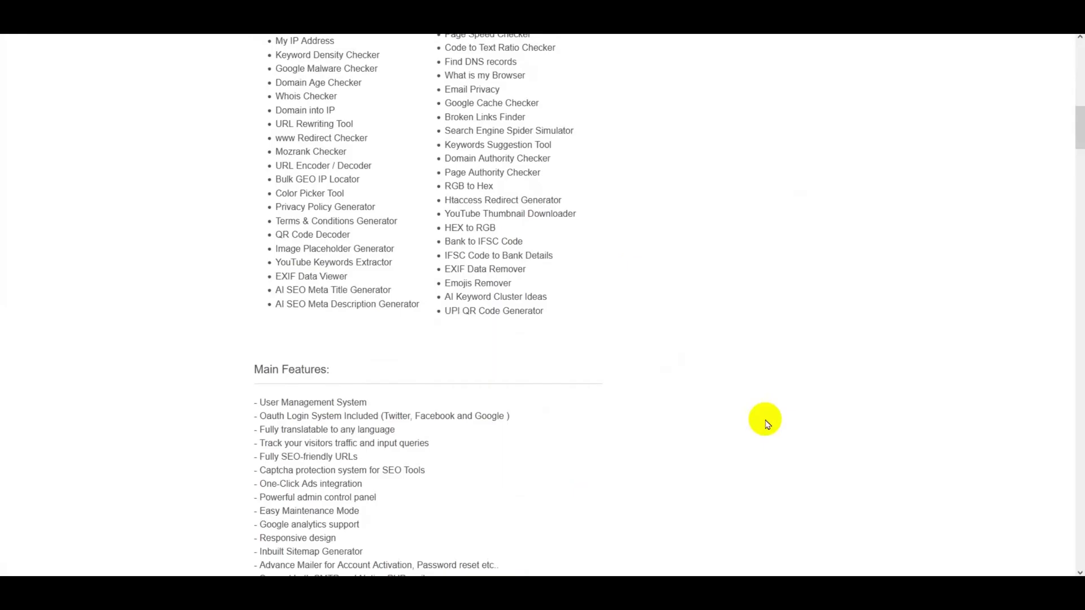
scroll(767, 424, up, 7)
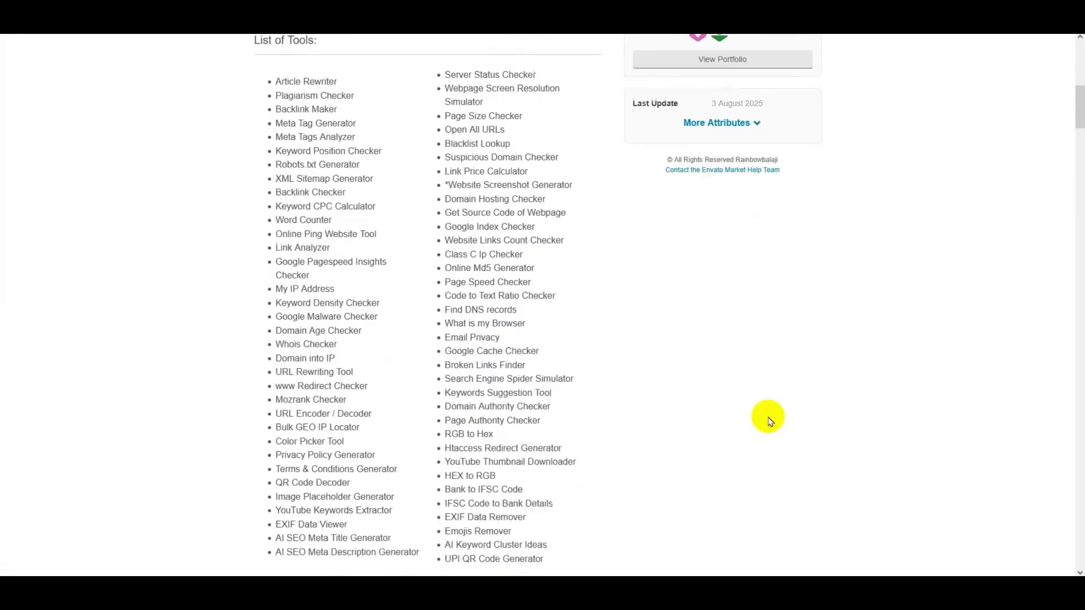
scroll(880, 418, up, 6)
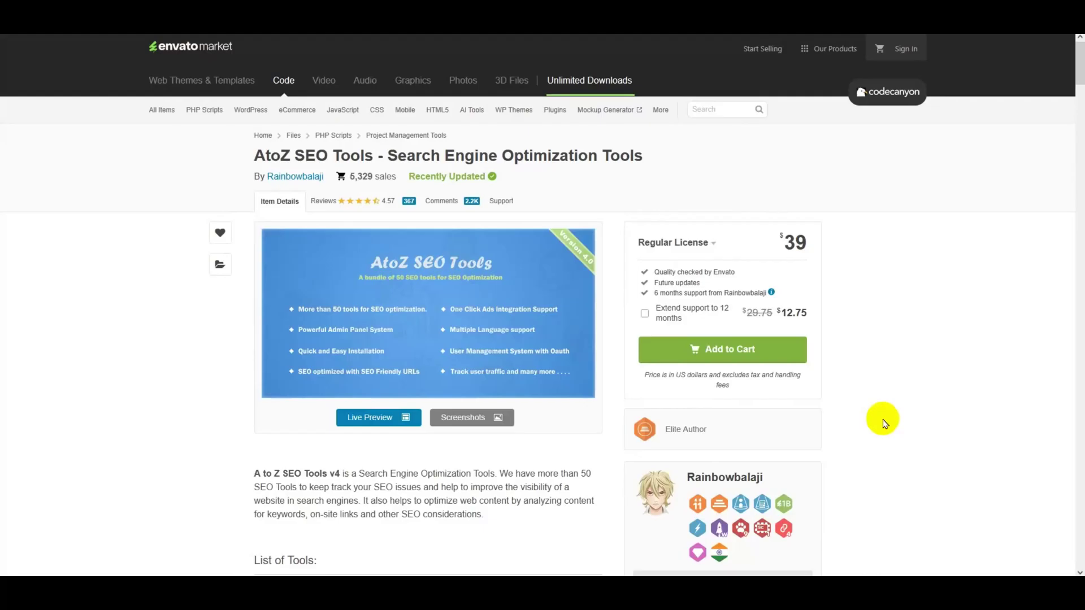
scroll(885, 424, down, 12)
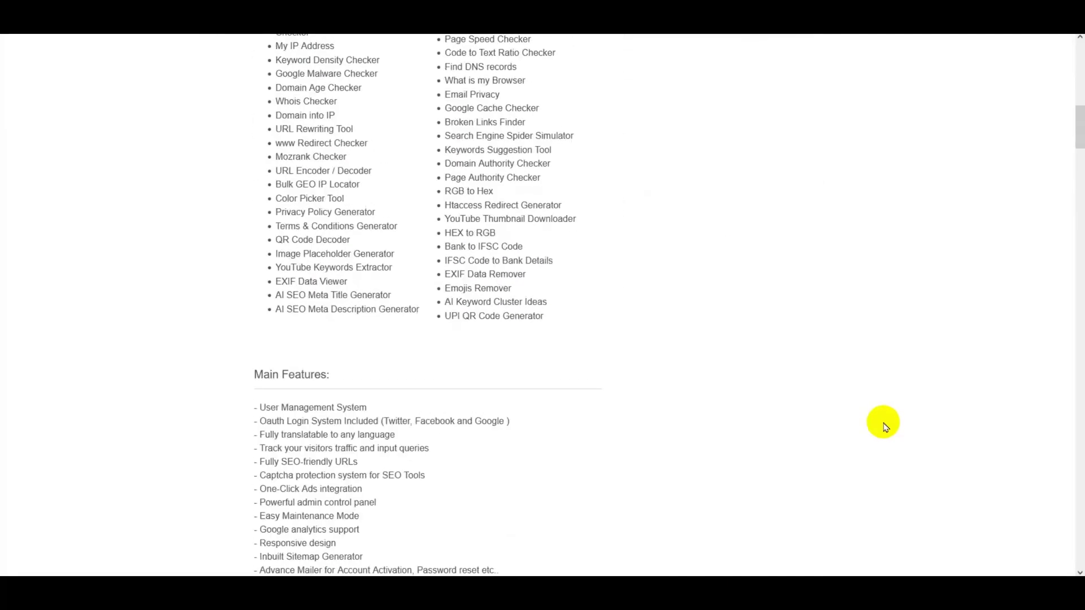
scroll(885, 427, down, 11)
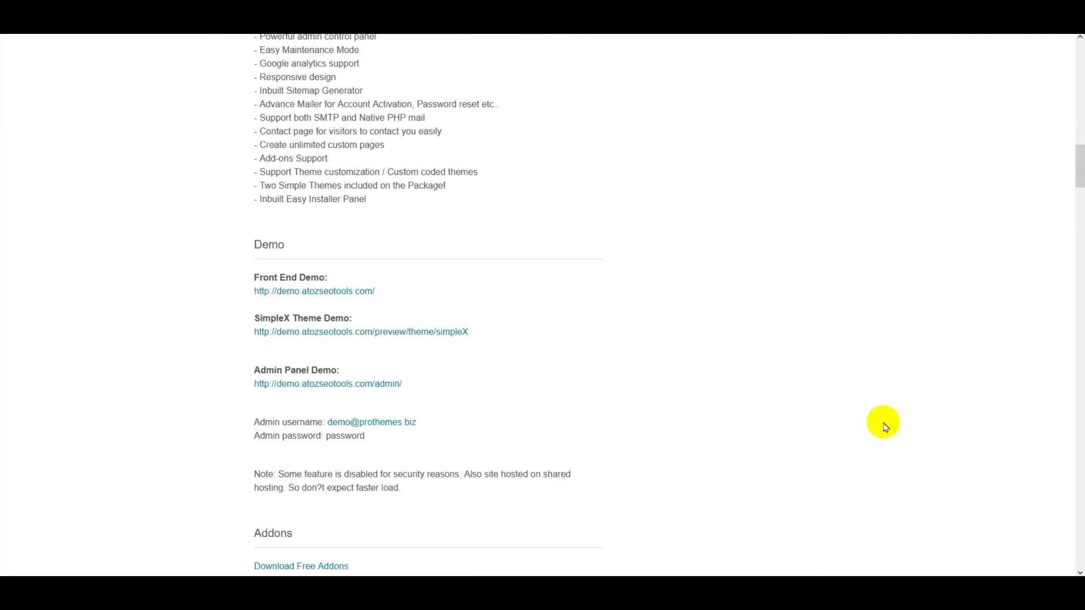
scroll(886, 427, down, 2)
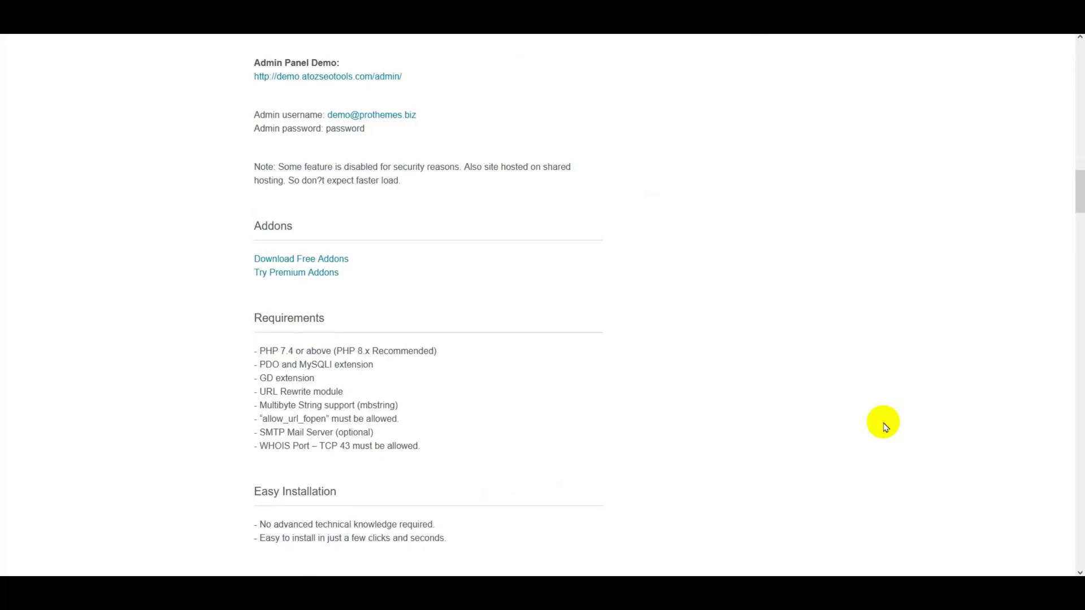
scroll(885, 427, down, 5)
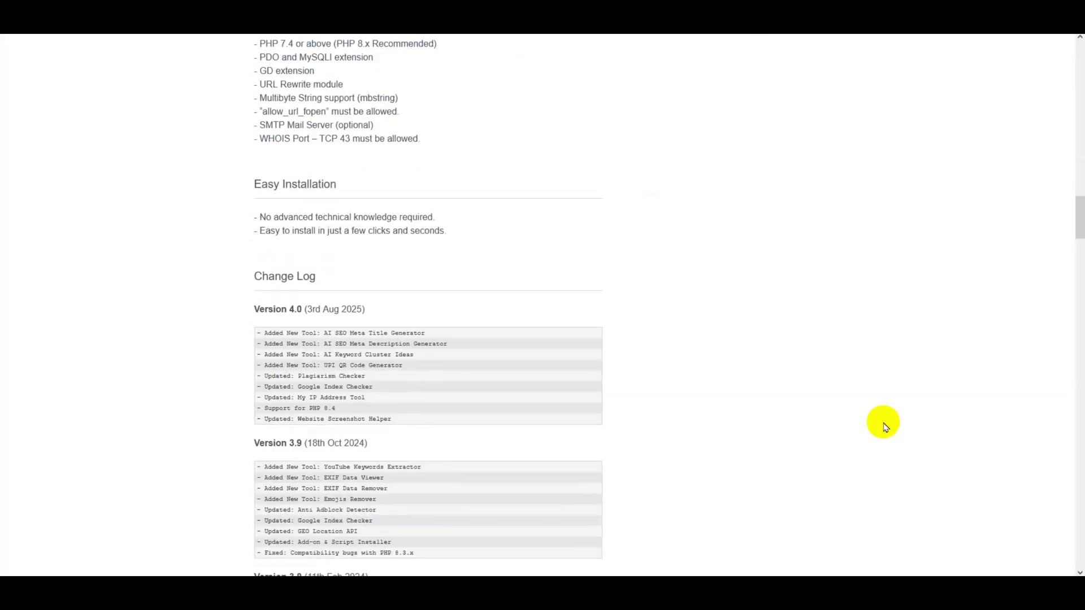
scroll(884, 427, down, 3)
scroll(841, 401, up, 7)
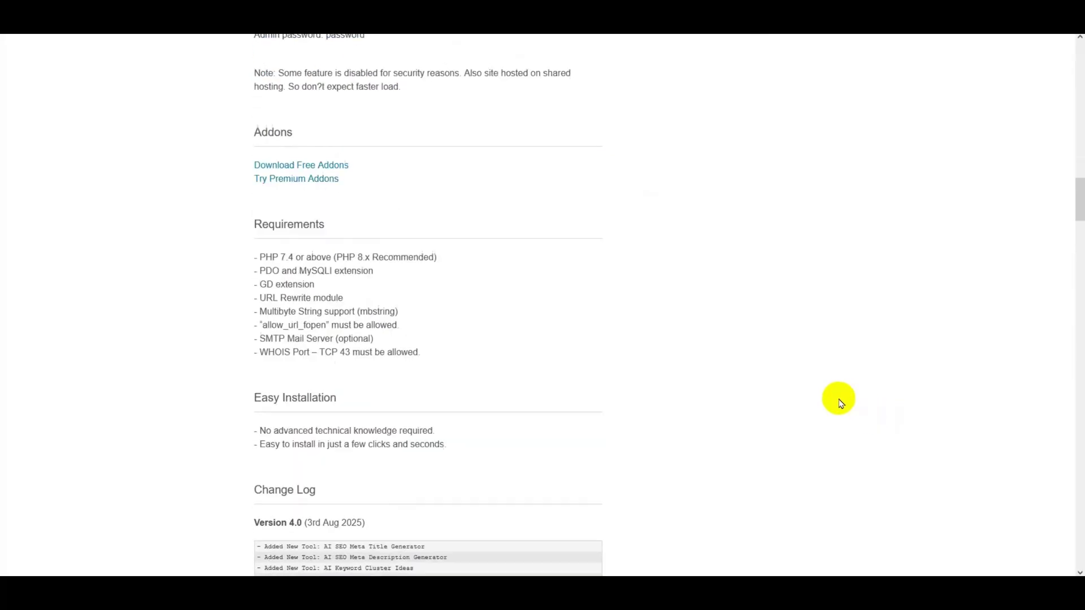
scroll(840, 402, up, 7)
scroll(841, 403, up, 7)
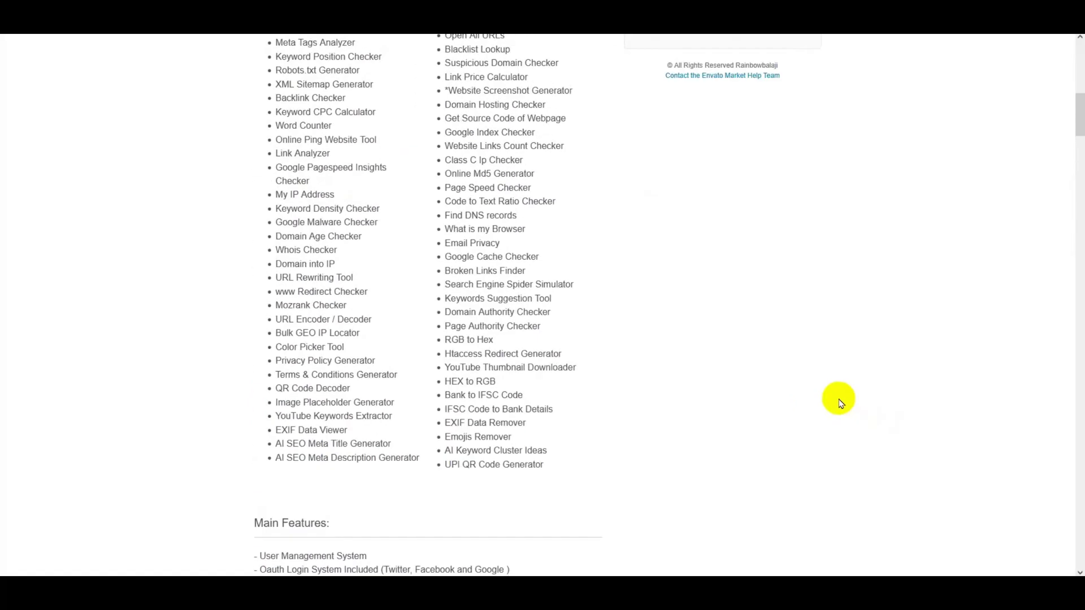
scroll(841, 402, up, 3)
scroll(845, 401, up, 6)
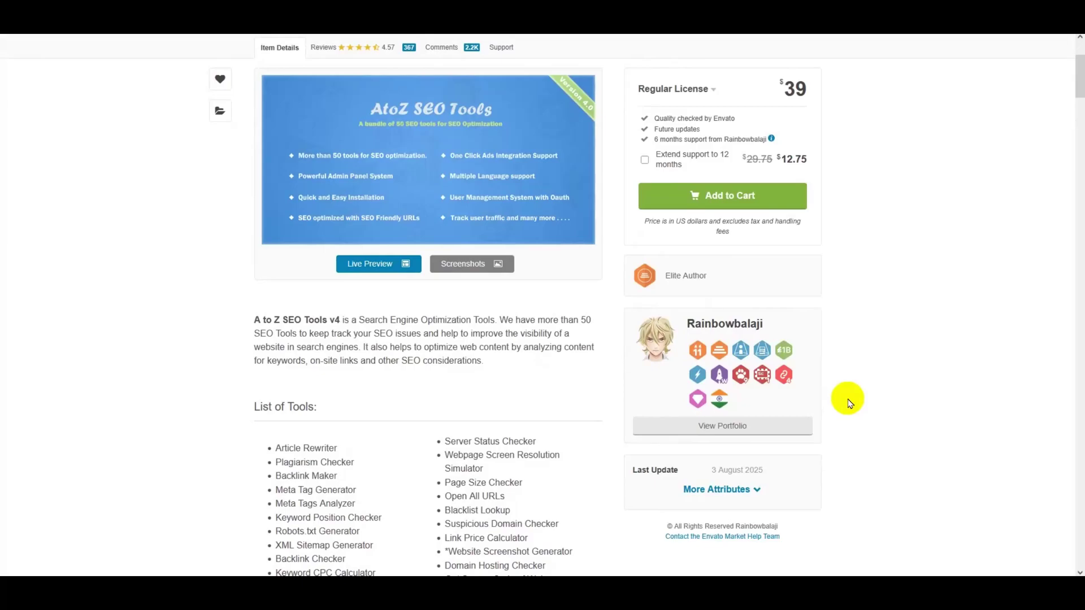
scroll(849, 403, up, 3)
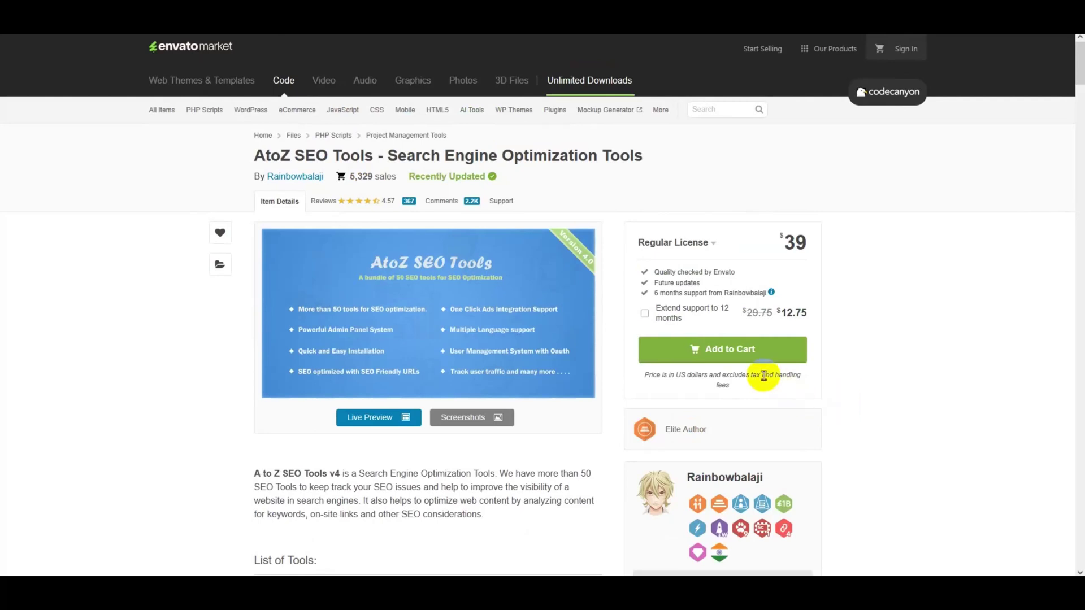
- Add AtoZ SEO Tools to the cart, go to checkout and sign in via e-mail
click(742, 363)
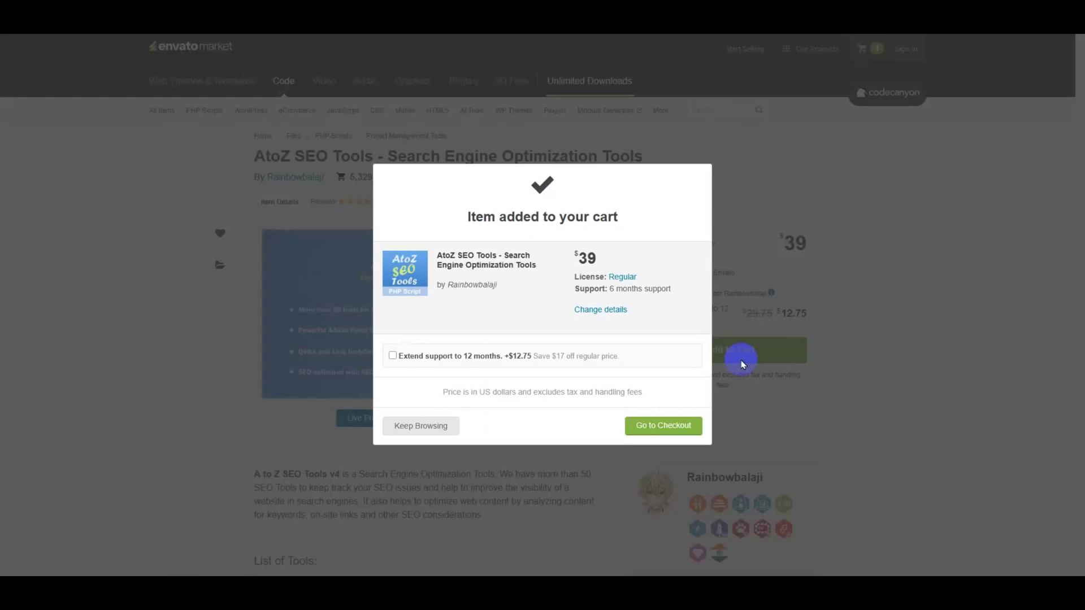
click(666, 430)
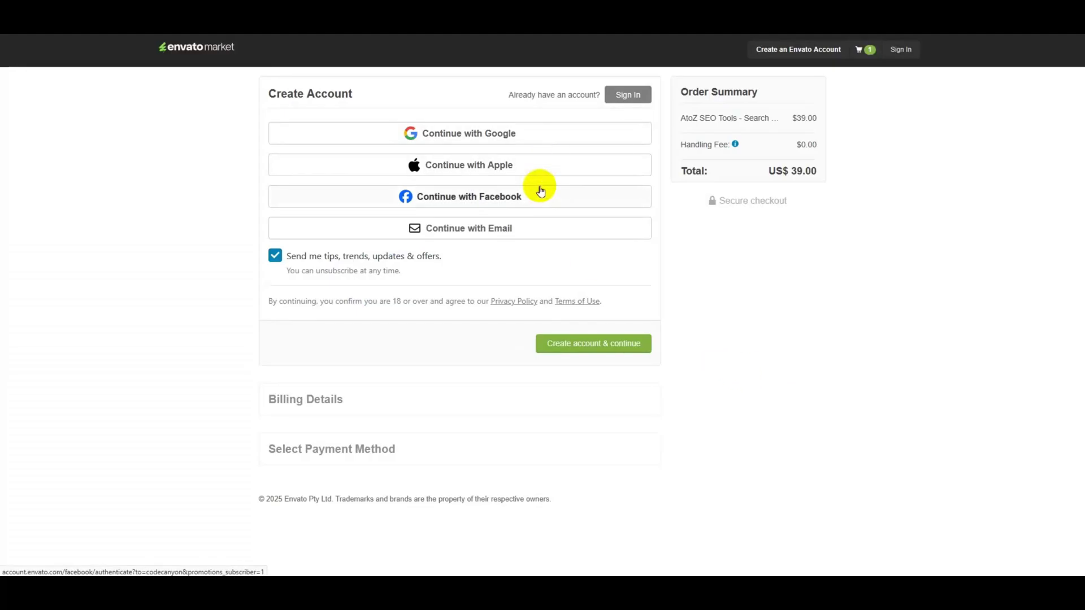
click(504, 229)
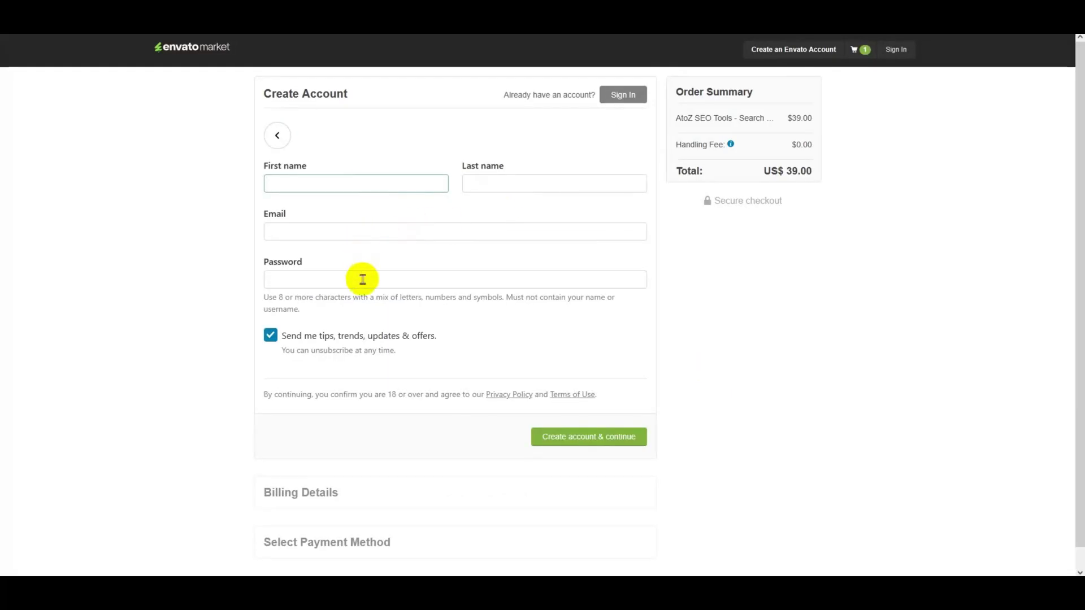
click(602, 97)
click(422, 308)
click(453, 333)
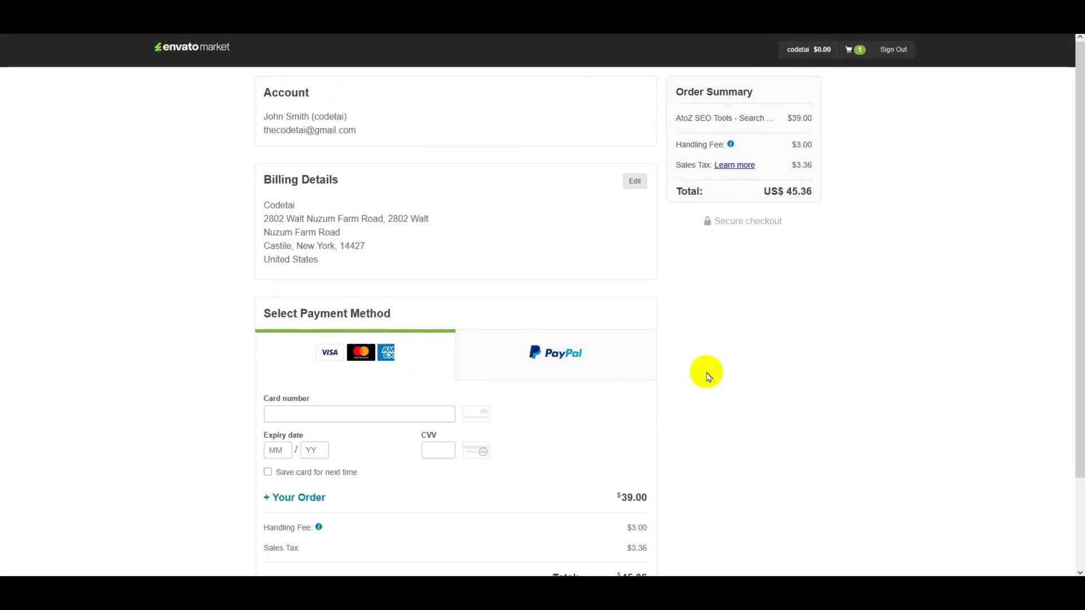
- Confirm the billing details and select card payment for the US$ 45.36 total
click(635, 181)
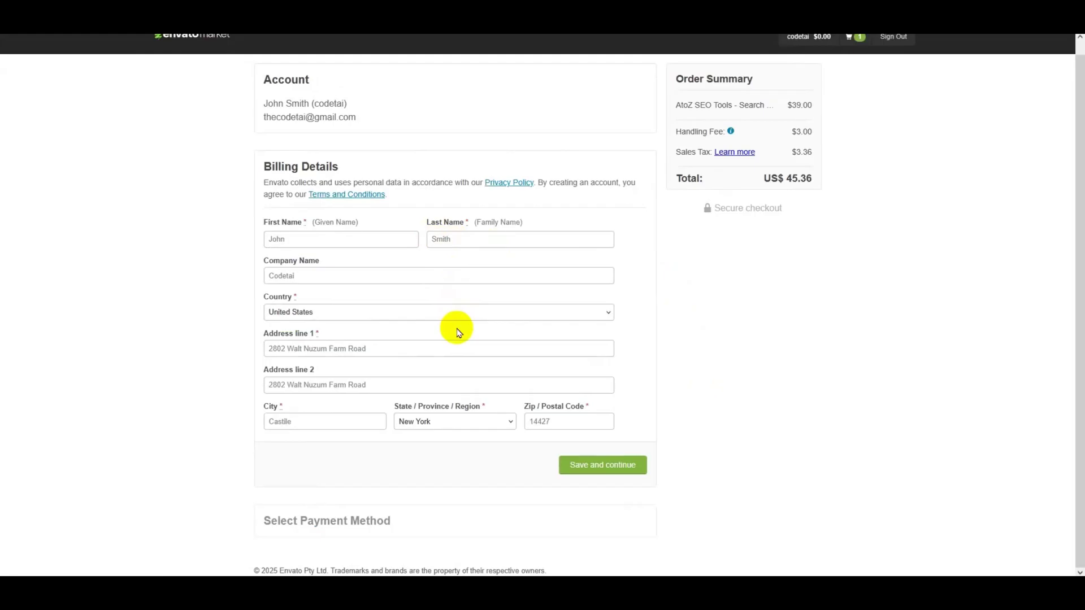
click(603, 473)
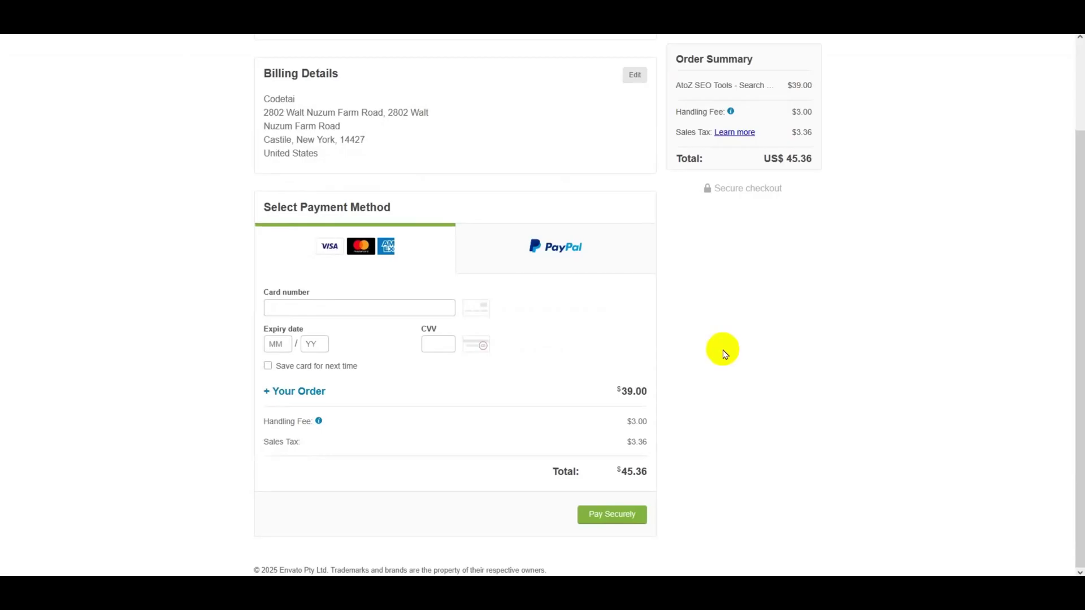
click(325, 246)
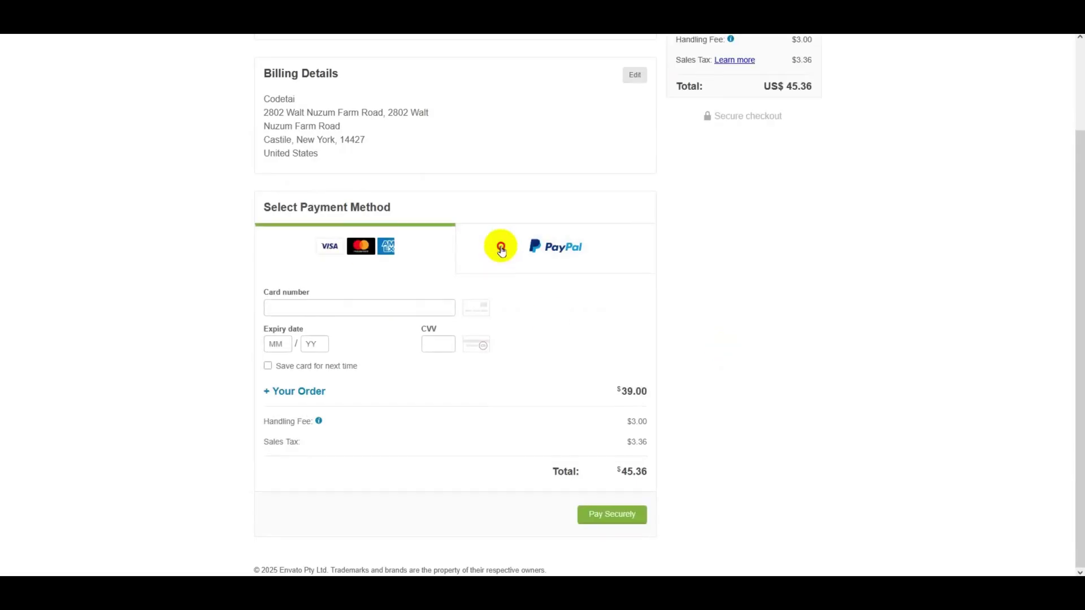
scroll(556, 314, up, 1)
click(557, 315)
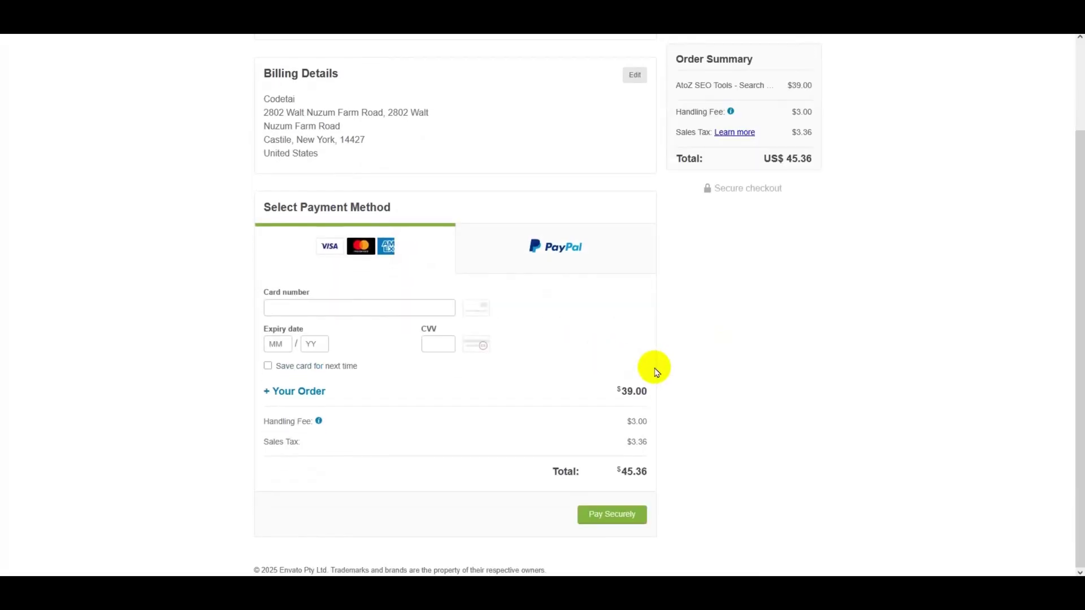
- Enter the card number, expiry and security code, then pay for the order
click(305, 308)
key(ctrl+v)
click(276, 343)
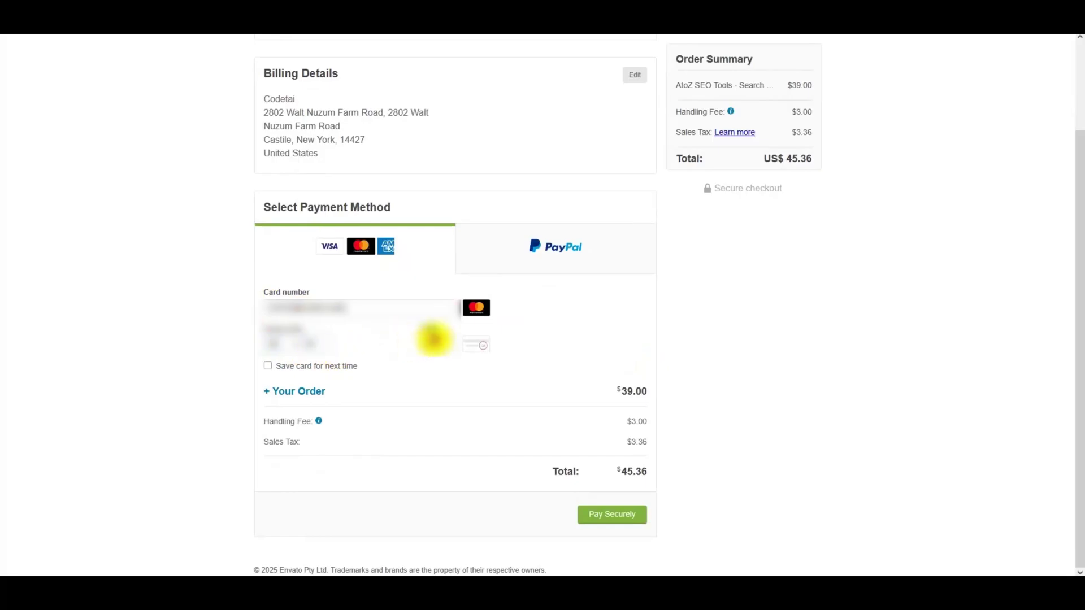
click(434, 339)
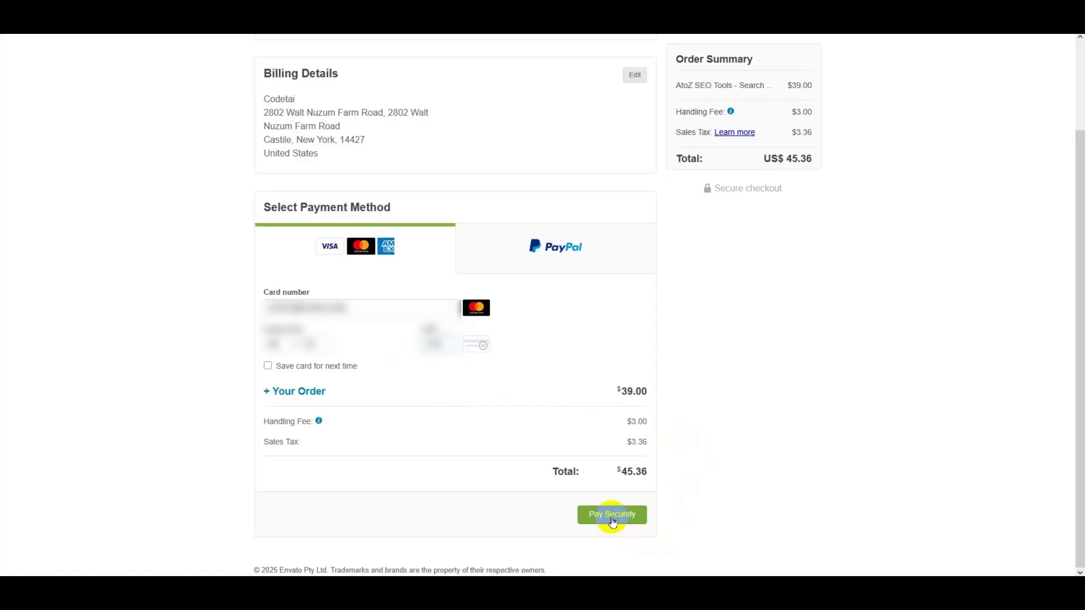
click(612, 515)
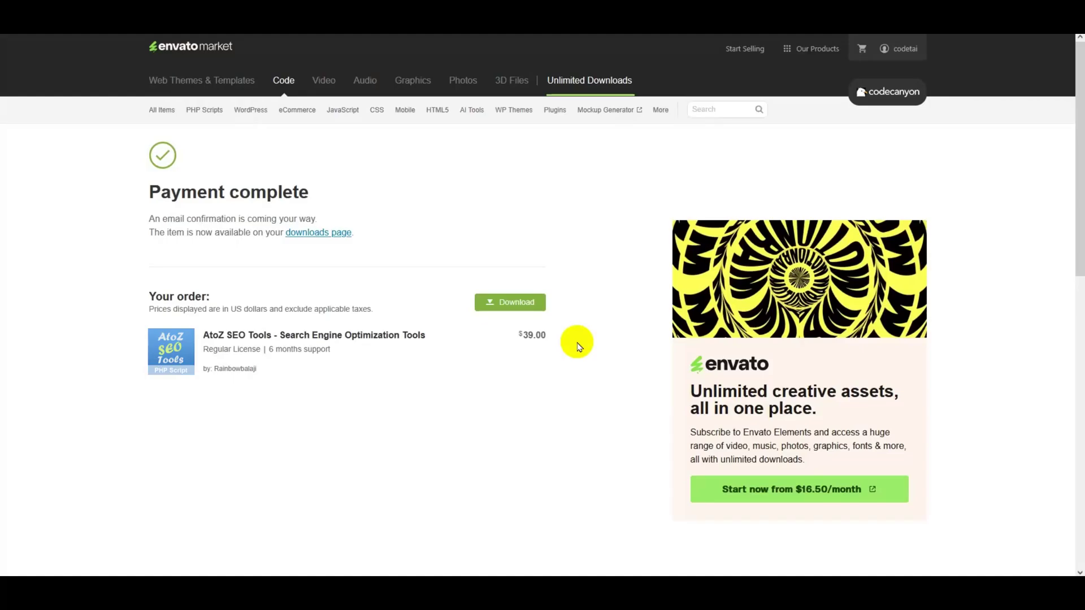
- Open the account's Downloads list and show the AtoZ SEO Tools download options
mouse_move(906, 50)
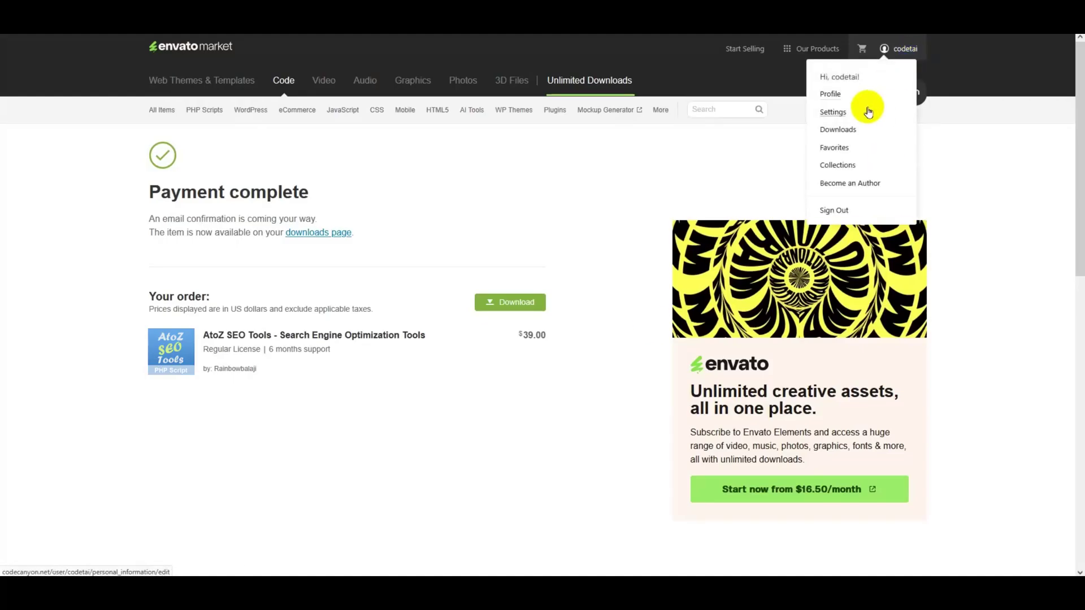
click(855, 130)
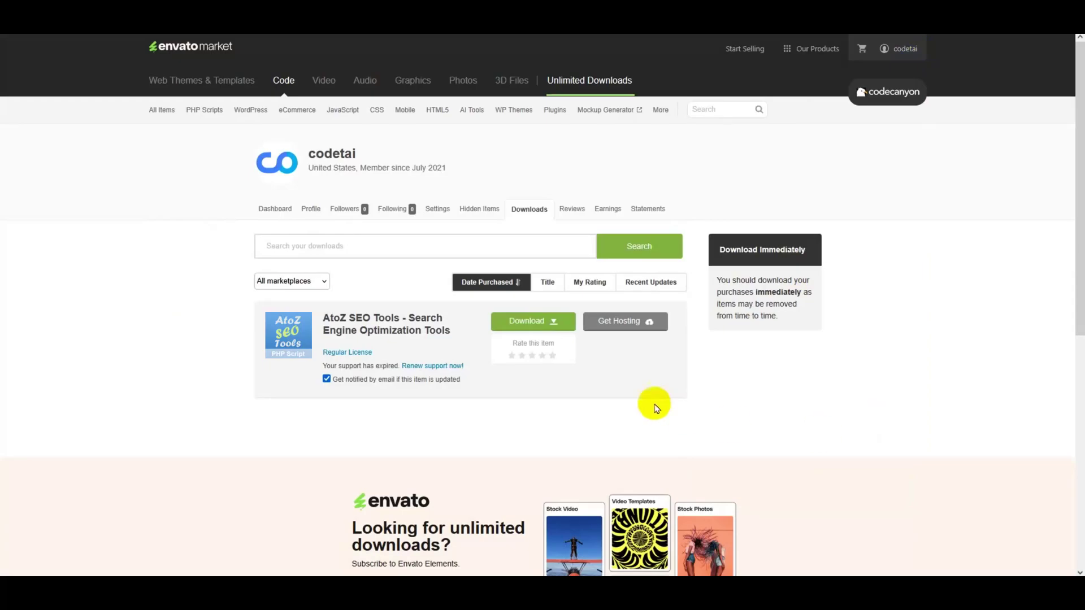
click(559, 329)
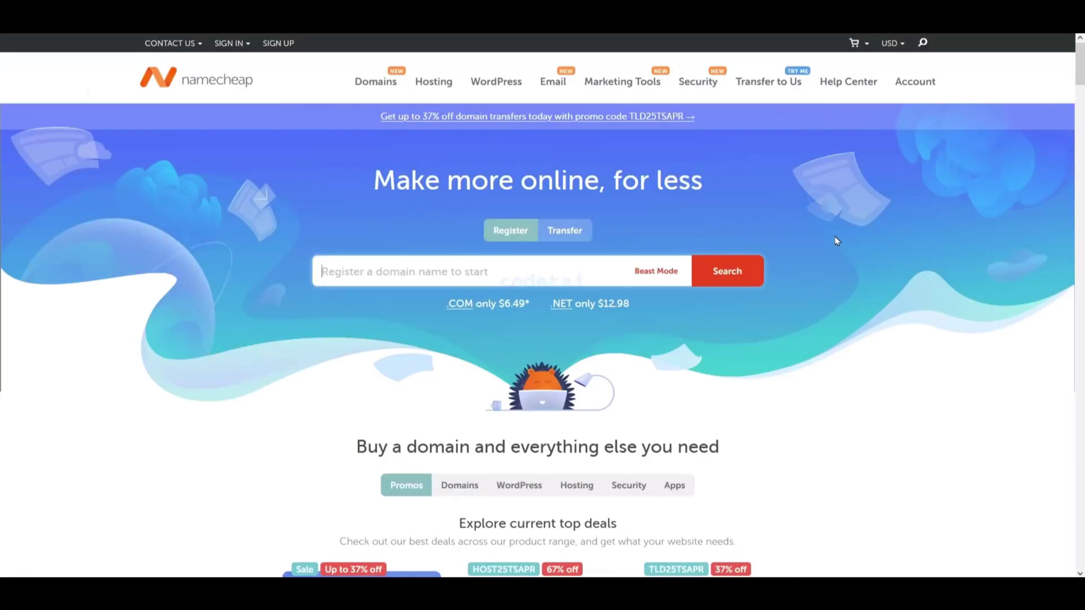
- Scroll the Namecheap homepage and expand the deals with View more
scroll(836, 240, down, 1)
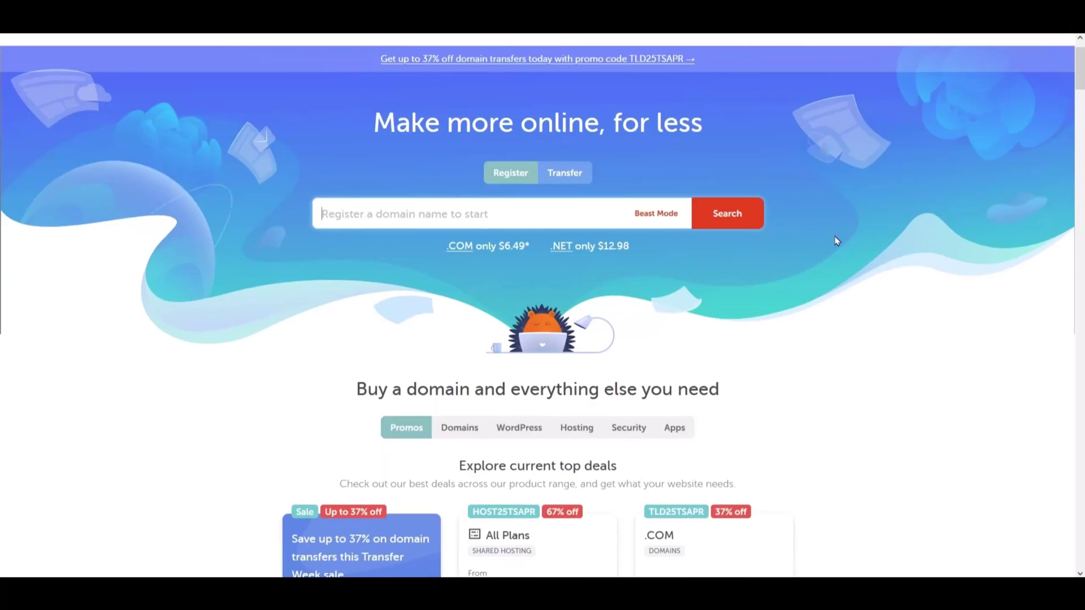
scroll(835, 240, down, 3)
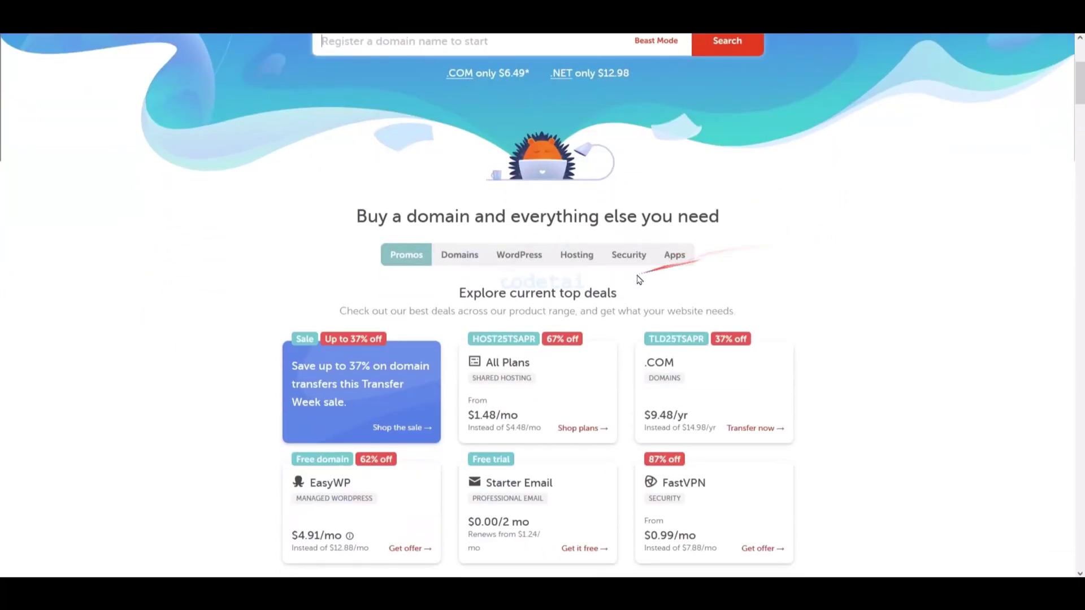
scroll(639, 279, down, 6)
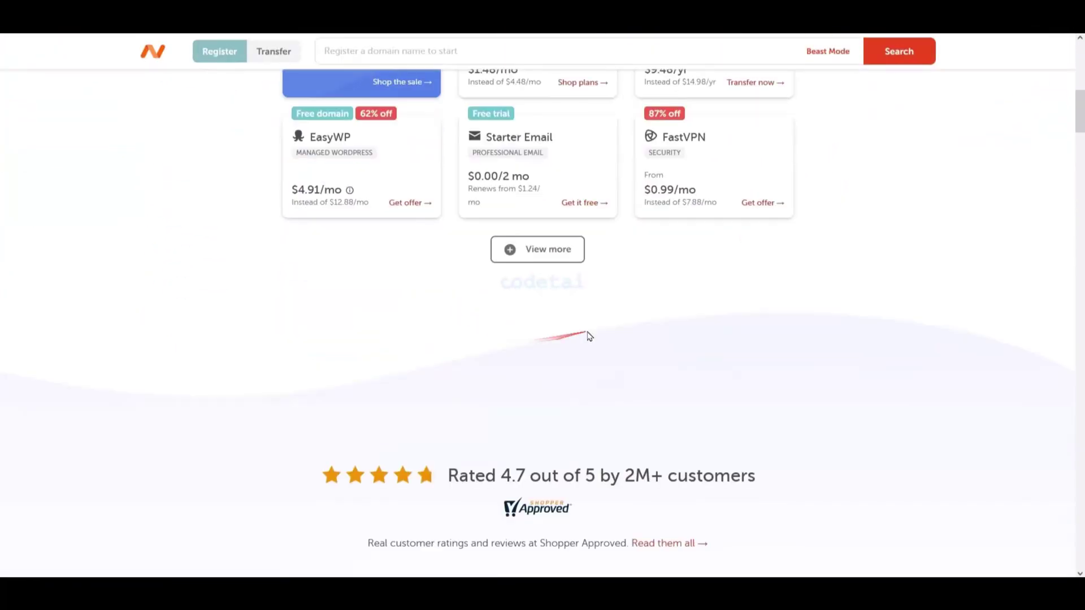
click(561, 250)
- Scroll through the rest of the homepage and bring up the Hosting menu
scroll(581, 319, down, 2)
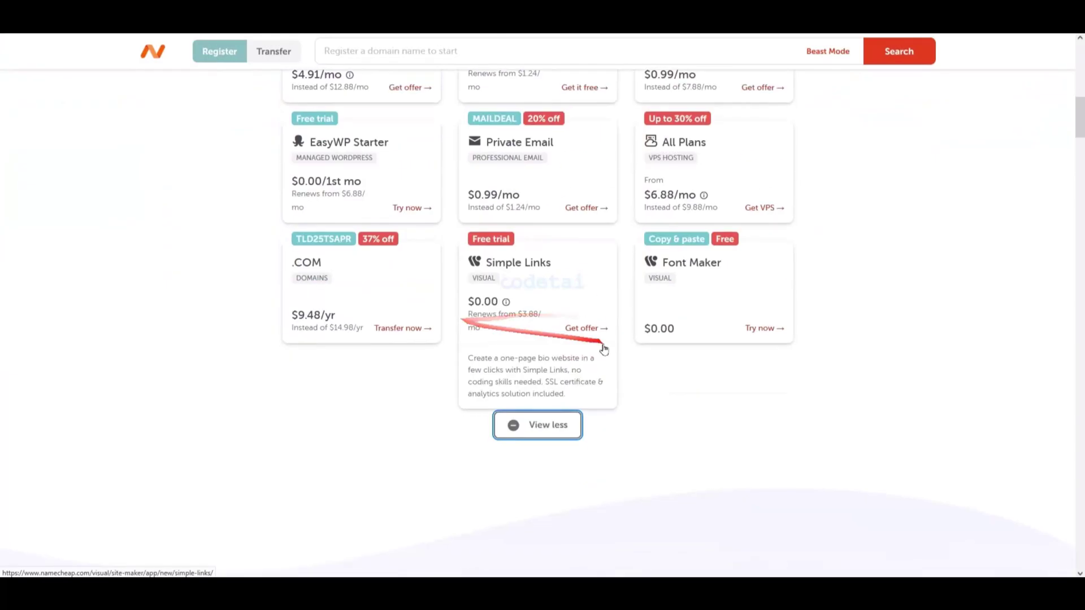
scroll(724, 368, down, 2)
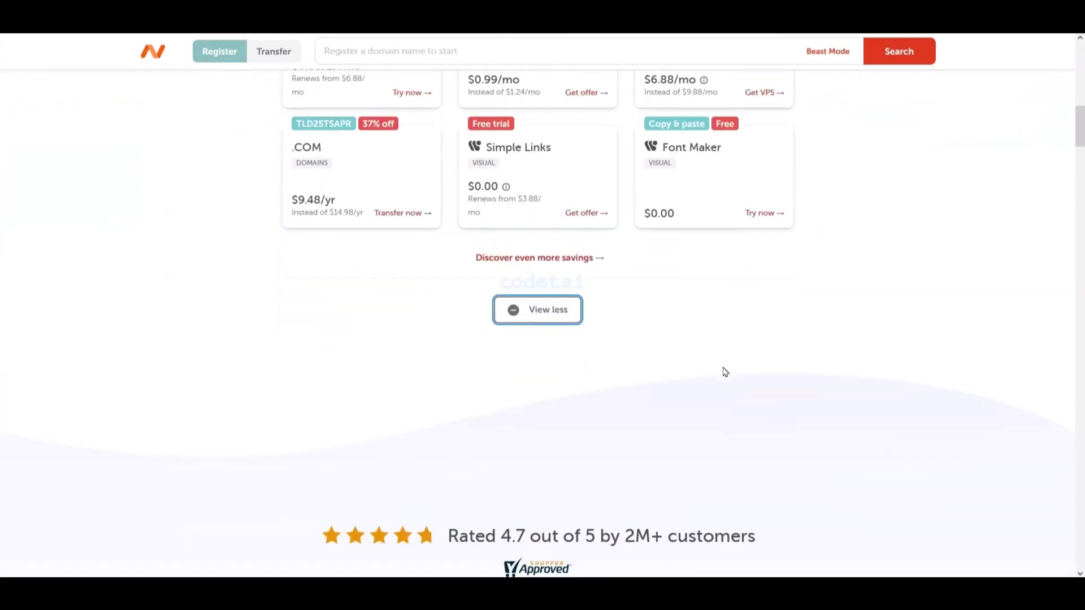
scroll(724, 371, down, 1)
scroll(785, 368, down, 3)
scroll(814, 354, down, 8)
scroll(825, 355, down, 8)
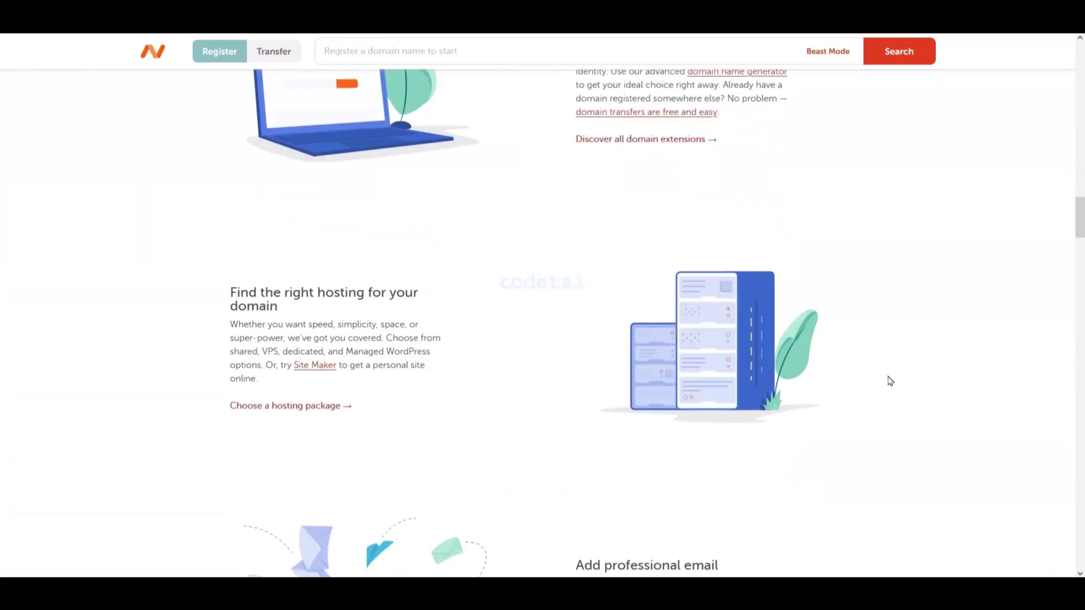
scroll(891, 381, down, 13)
scroll(860, 387, down, 12)
scroll(863, 385, down, 12)
scroll(863, 385, down, 13)
scroll(863, 386, down, 10)
mouse_move(434, 81)
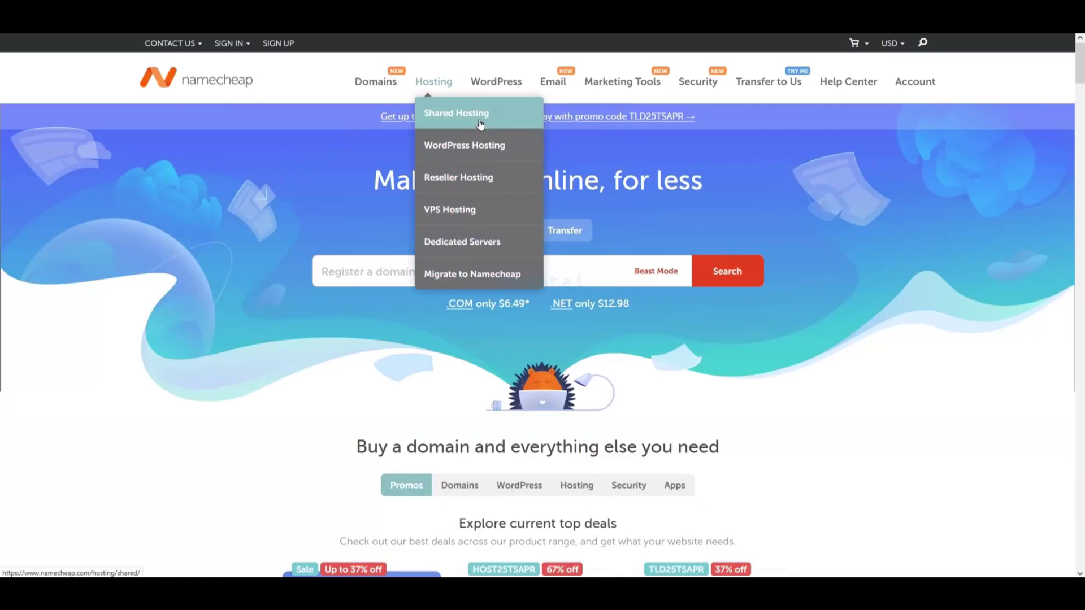
- Open Shared Hosting, keeping United States datacenter and yearly billing
click(479, 116)
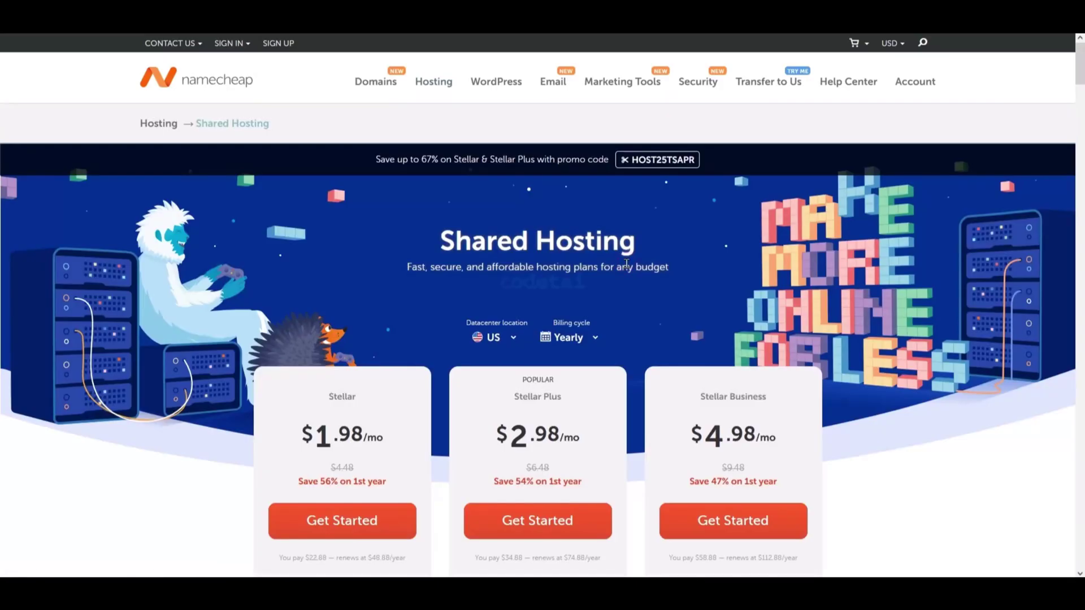
click(496, 337)
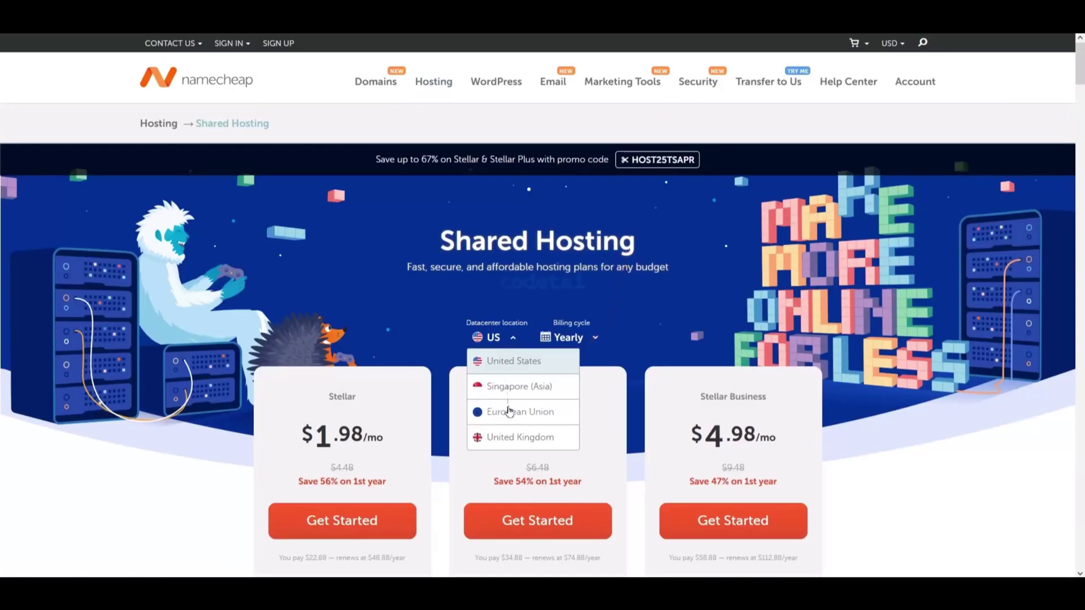
click(518, 367)
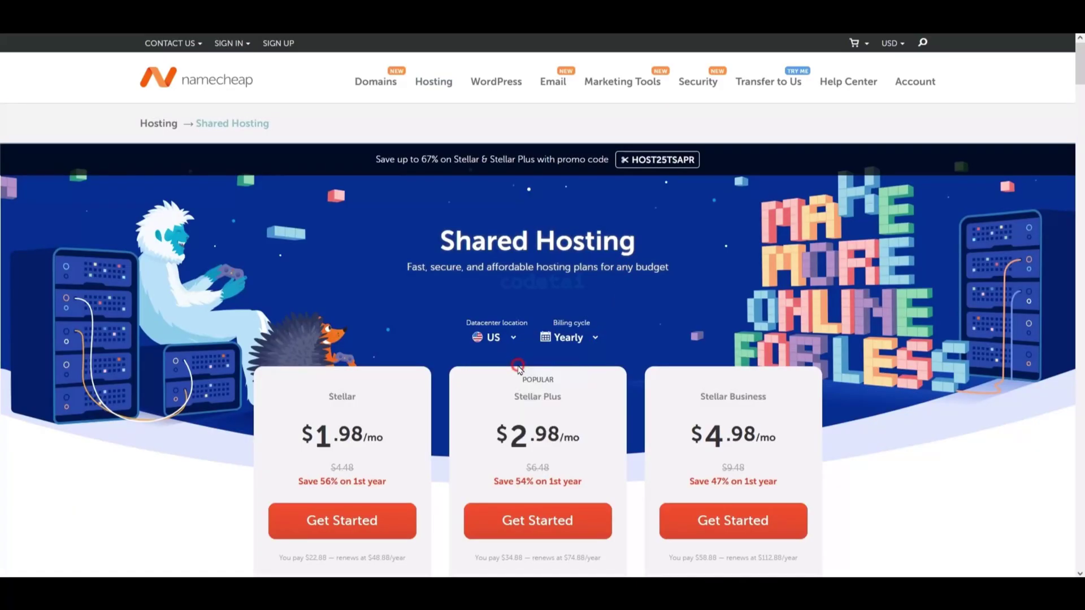
click(581, 342)
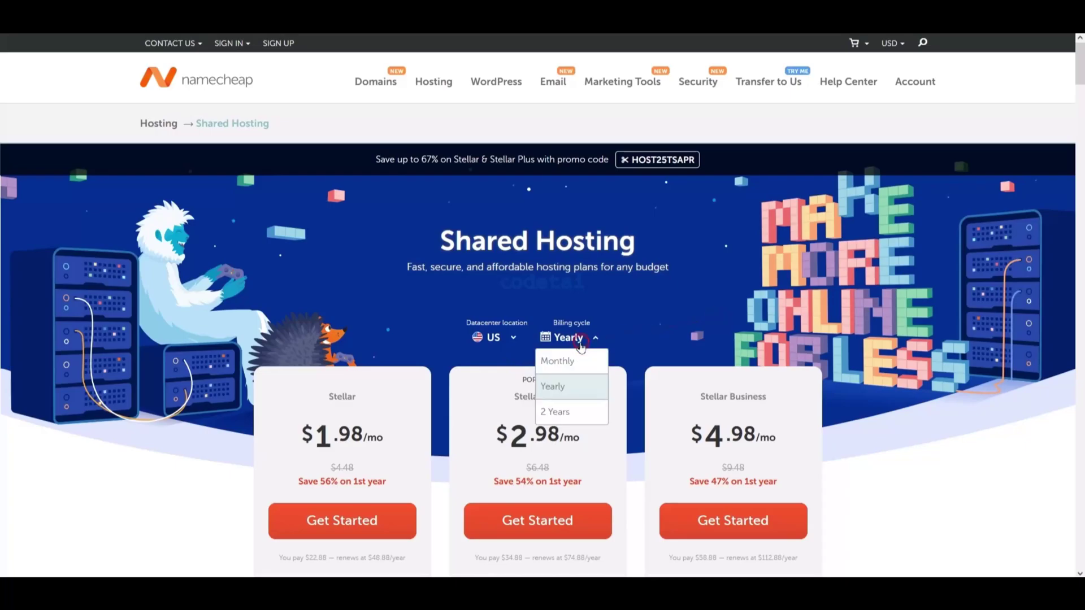
click(560, 388)
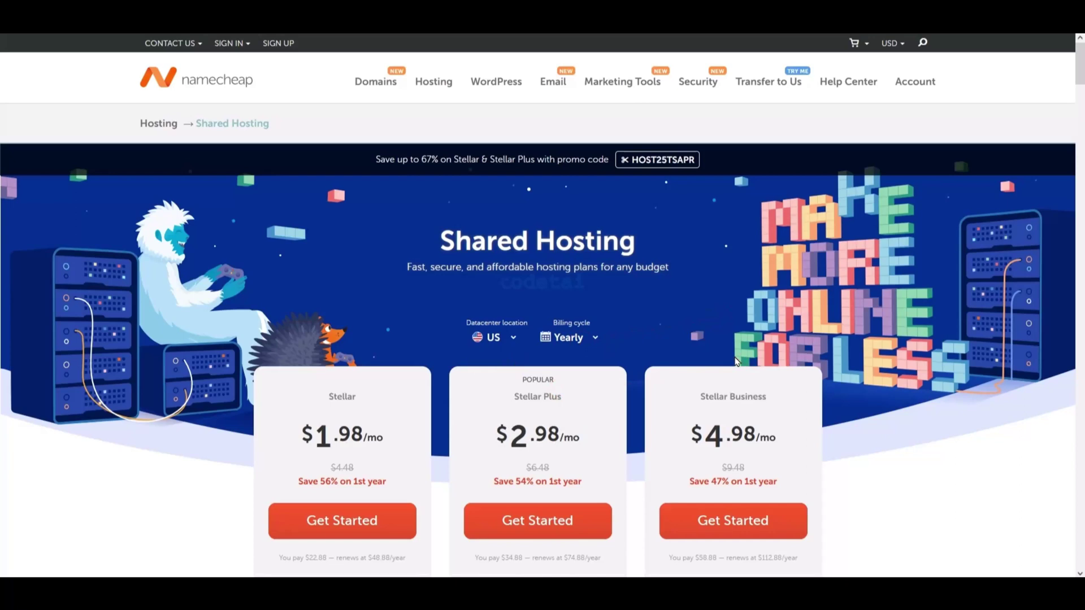
- Compare the Stellar, Stellar Plus and Stellar Business plan feature lists
scroll(736, 362, down, 5)
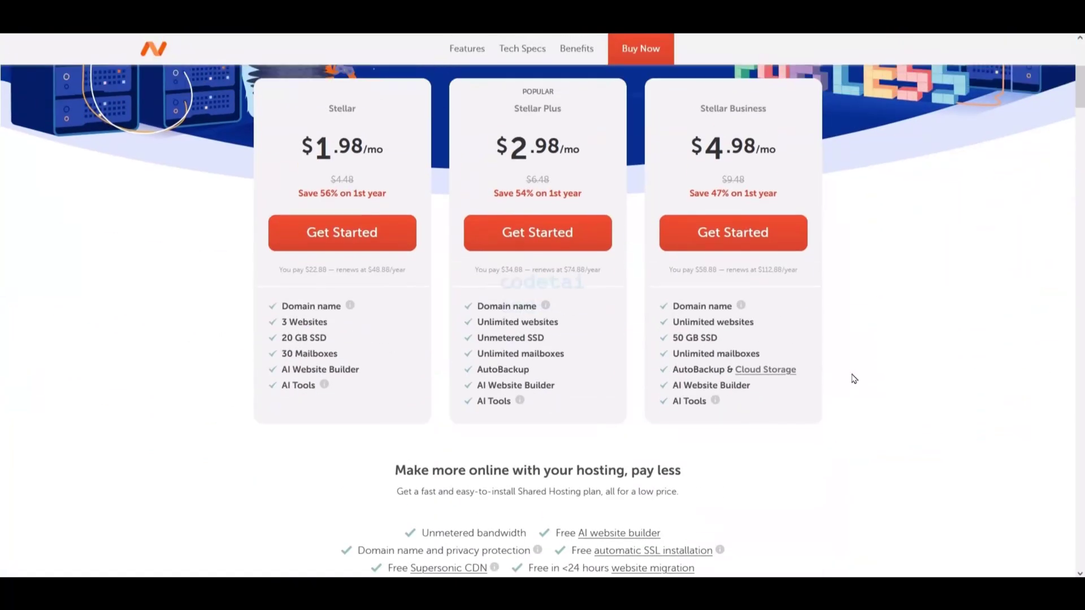
mouse_move(242, 66)
mouse_down()
mouse_move(829, 235)
mouse_move(860, 461)
mouse_up()
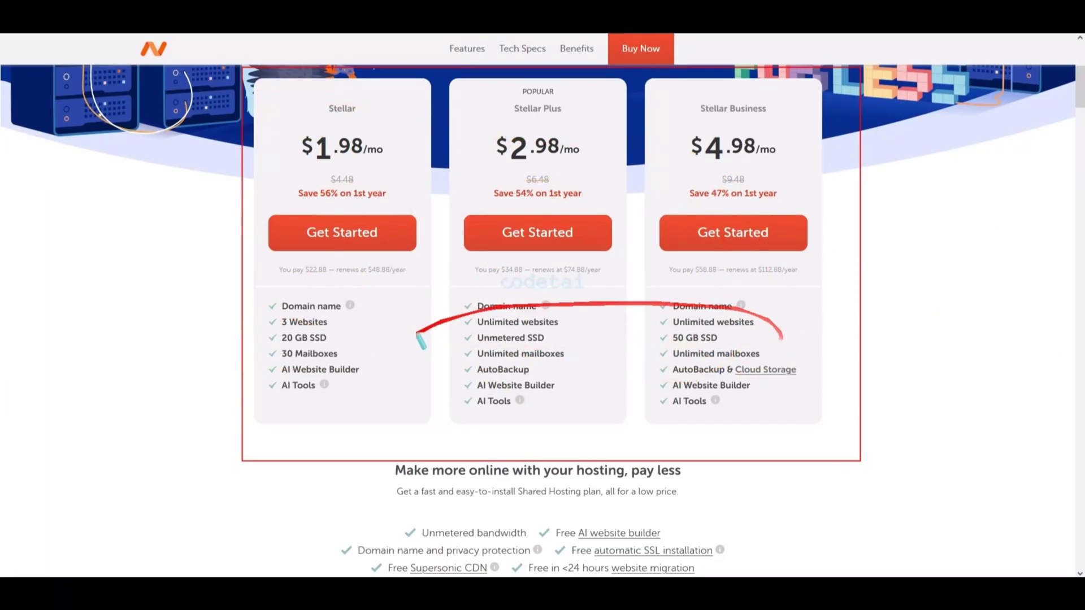
mouse_move(632, 68)
mouse_down()
mouse_move(801, 164)
mouse_move(845, 342)
mouse_move(843, 437)
mouse_up()
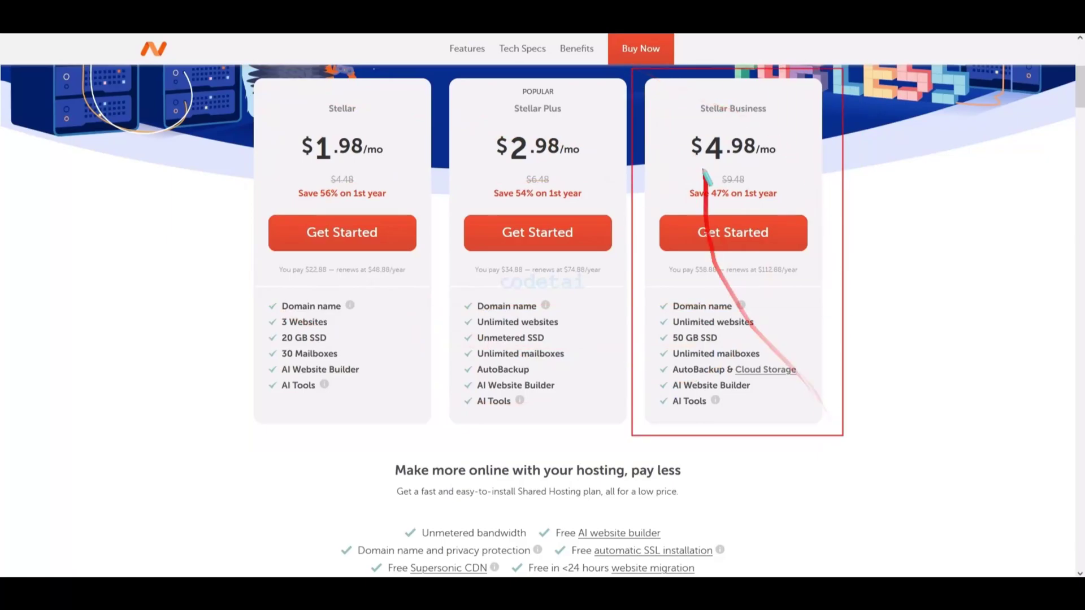
drag(686, 96, 778, 117)
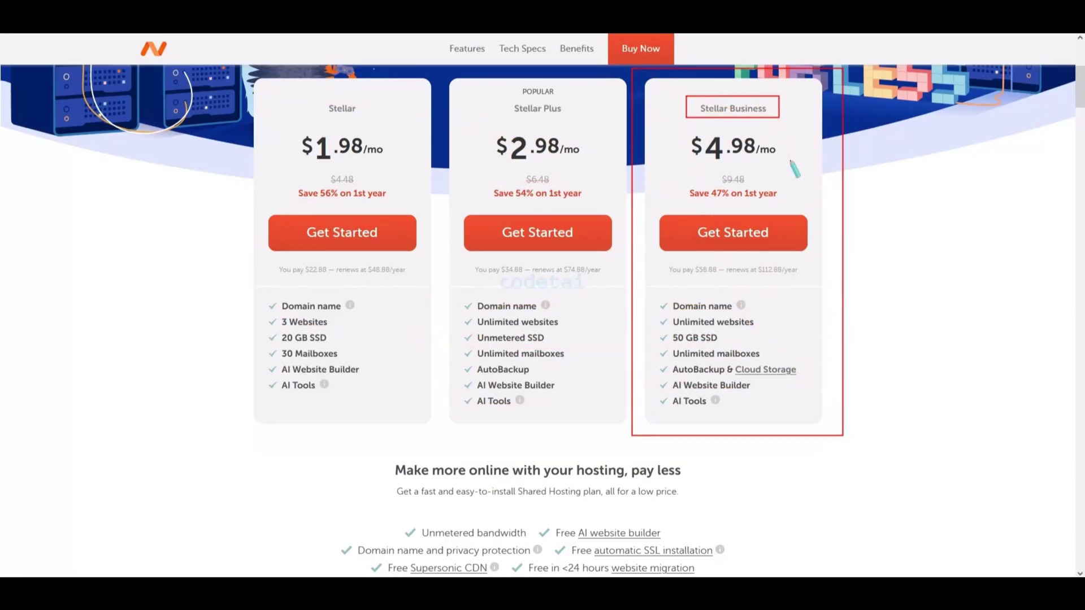
mouse_move(795, 170)
mouse_down()
mouse_move(842, 291)
mouse_move(828, 432)
mouse_move(659, 380)
mouse_move(656, 366)
mouse_move(803, 378)
mouse_up()
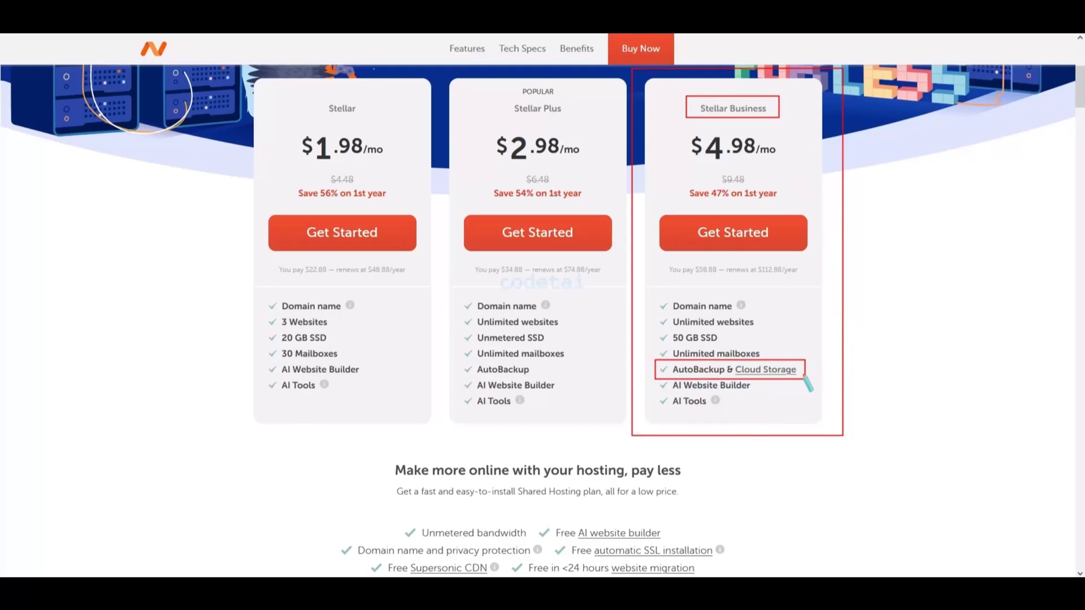
drag(686, 271, 918, 399)
mouse_move(634, 72)
mouse_down()
mouse_move(784, 147)
mouse_move(855, 433)
mouse_up()
mouse_move(692, 279)
mouse_down()
mouse_move(660, 214)
mouse_move(815, 257)
mouse_up()
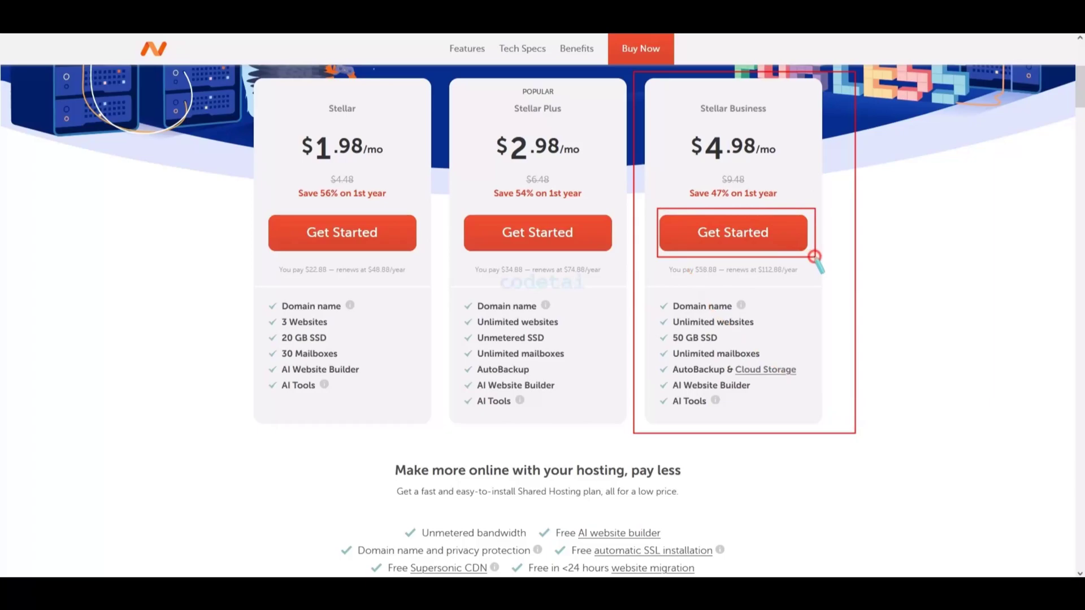
- Start a Stellar Business hosting order and search for the domain 'codetai'
click(738, 235)
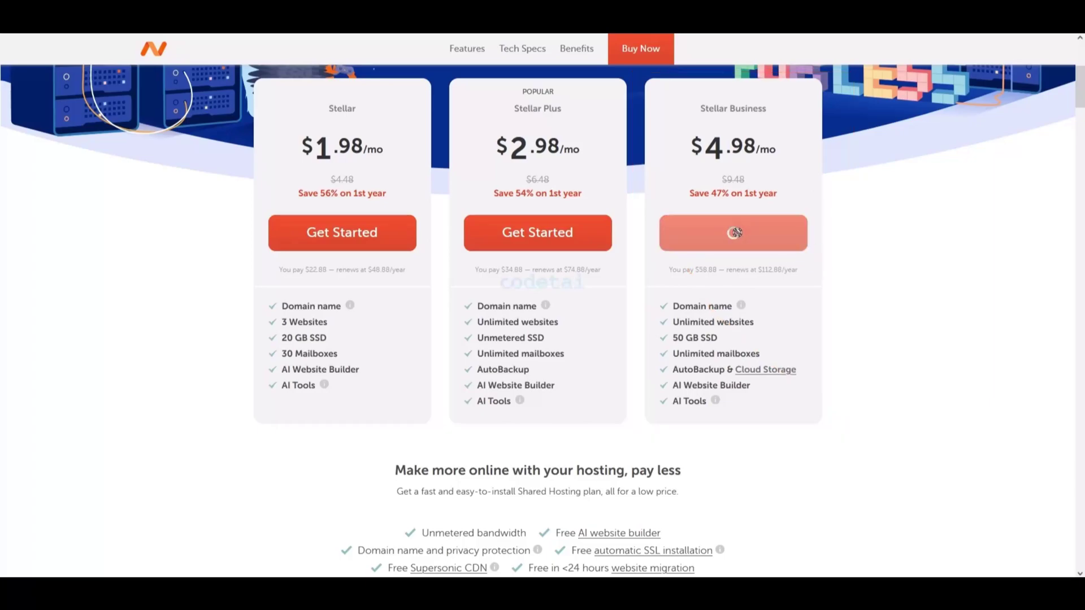
scroll(746, 225, down, 5)
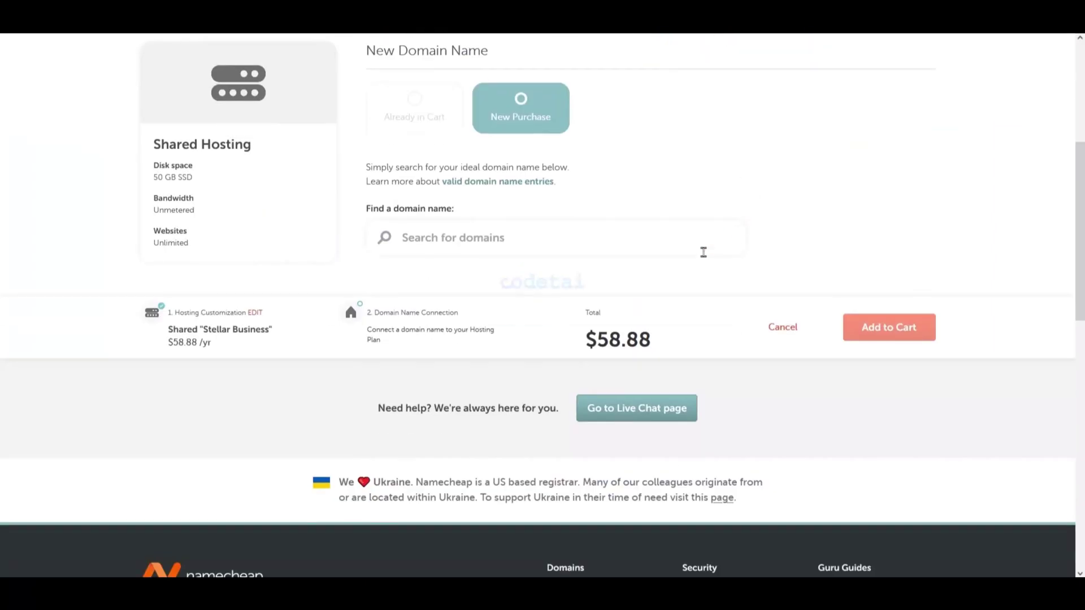
scroll(511, 243, up, 1)
click(511, 250)
text(codetai)
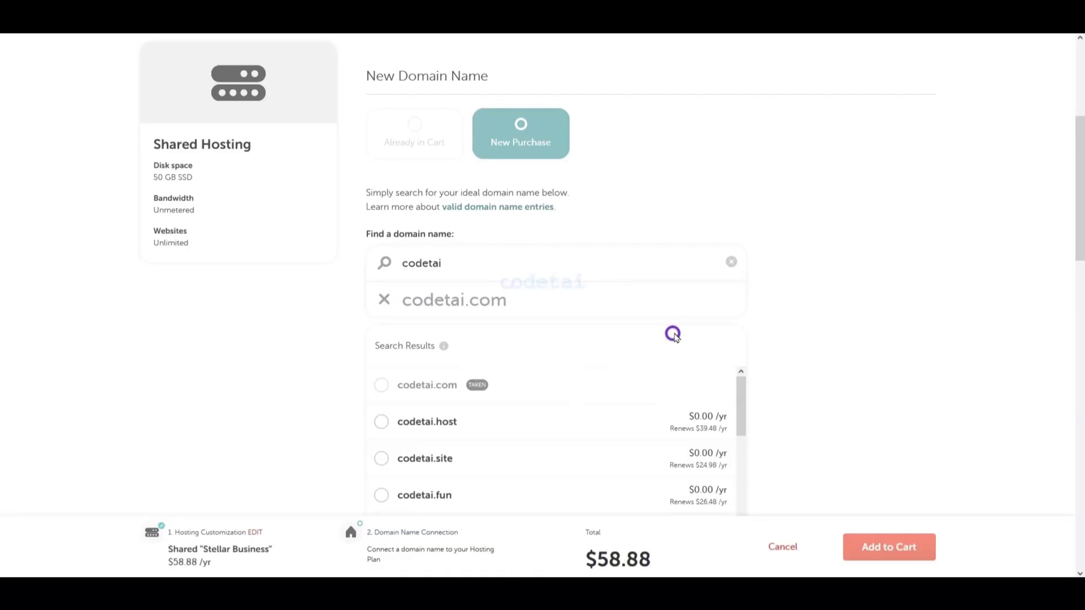
scroll(612, 342, down, 5)
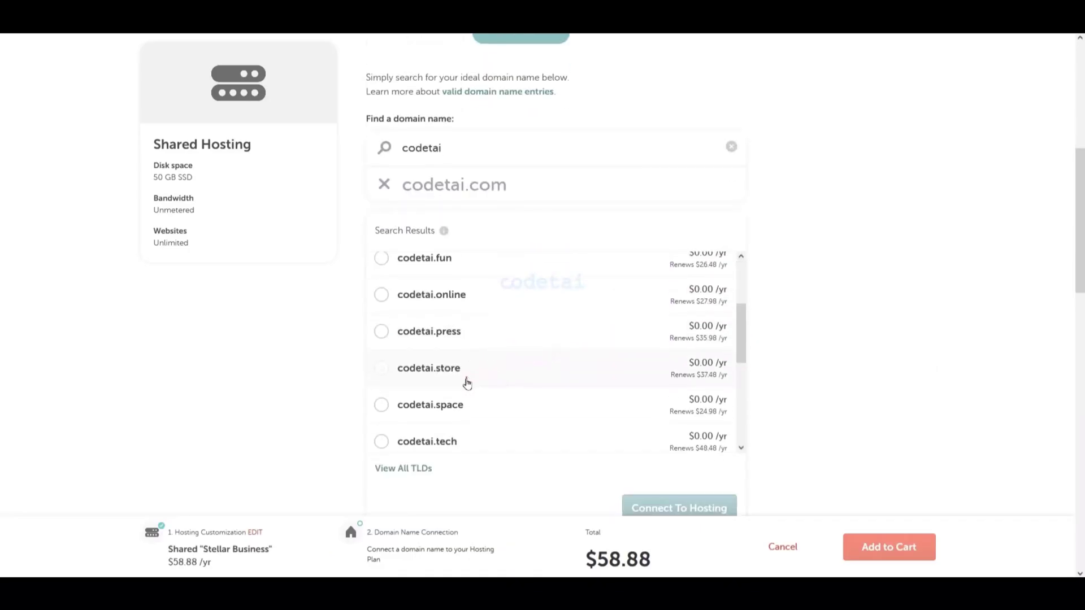
scroll(486, 391, down, 5)
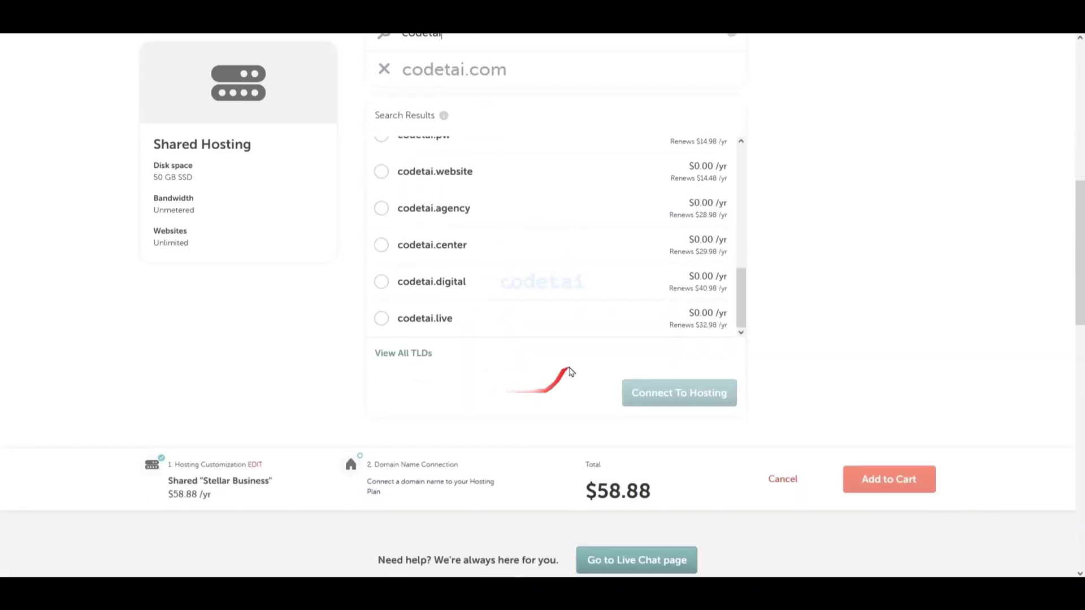
scroll(592, 405, up, 1)
scroll(574, 370, up, 5)
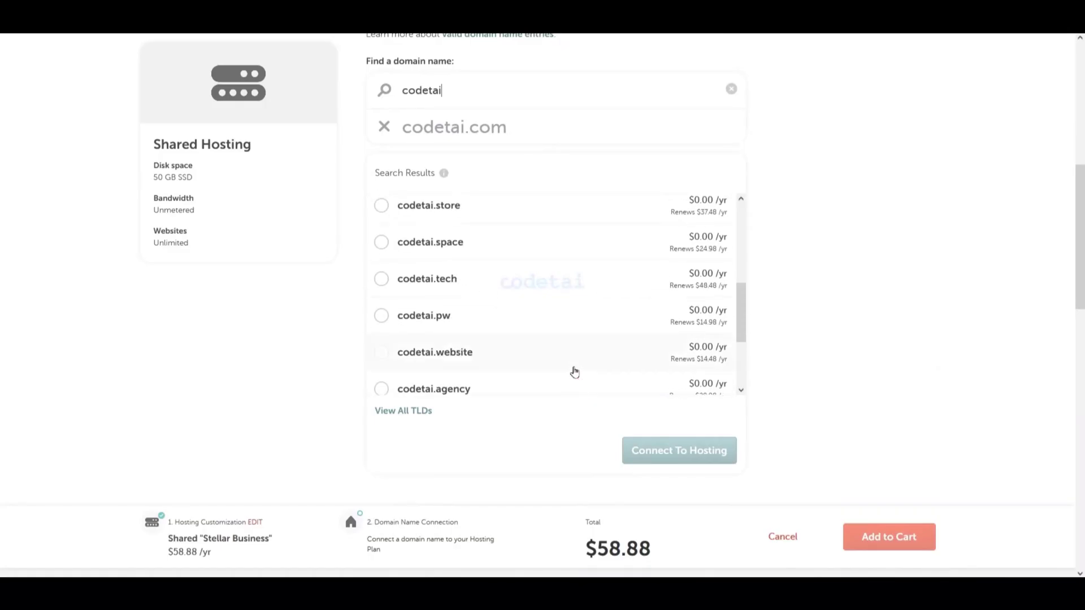
scroll(616, 364, up, 3)
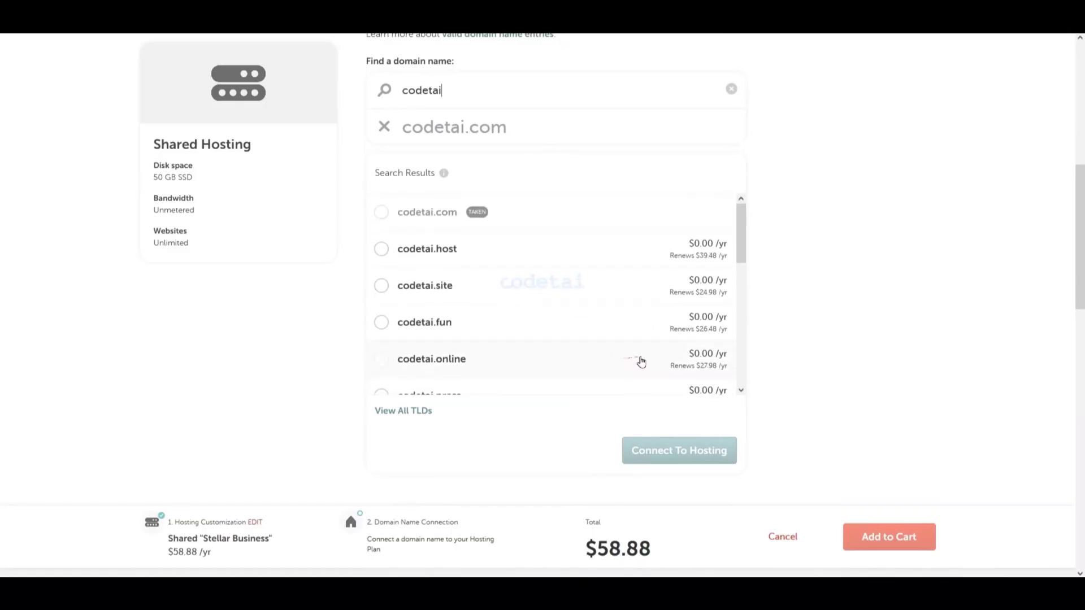
scroll(637, 361, up, 1)
- Select codetai.site, connect it to the hosting, and add both to the cart
click(382, 343)
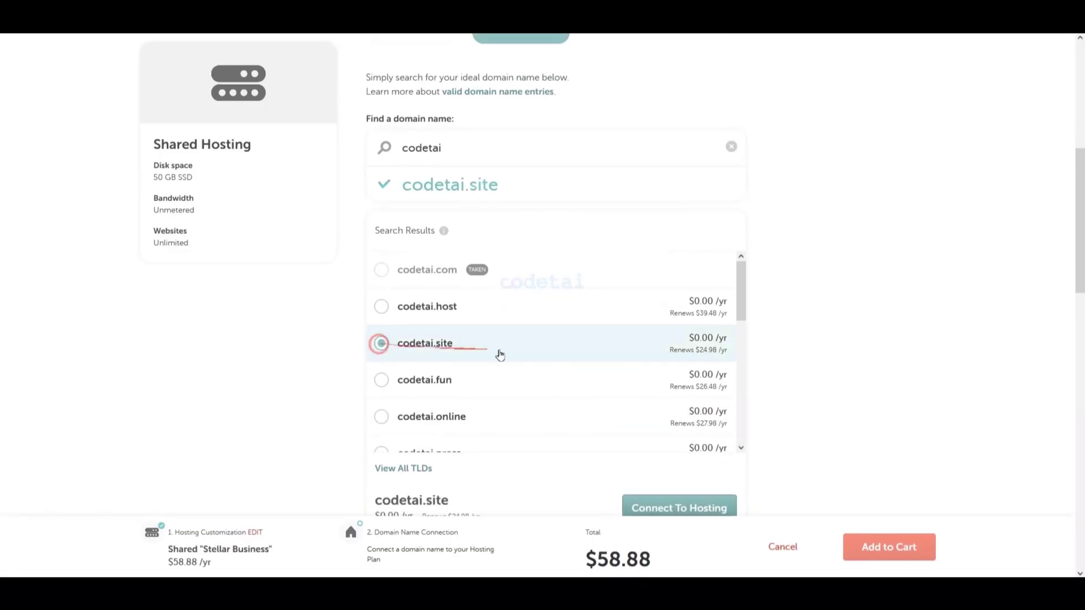
scroll(744, 351, down, 3)
click(694, 338)
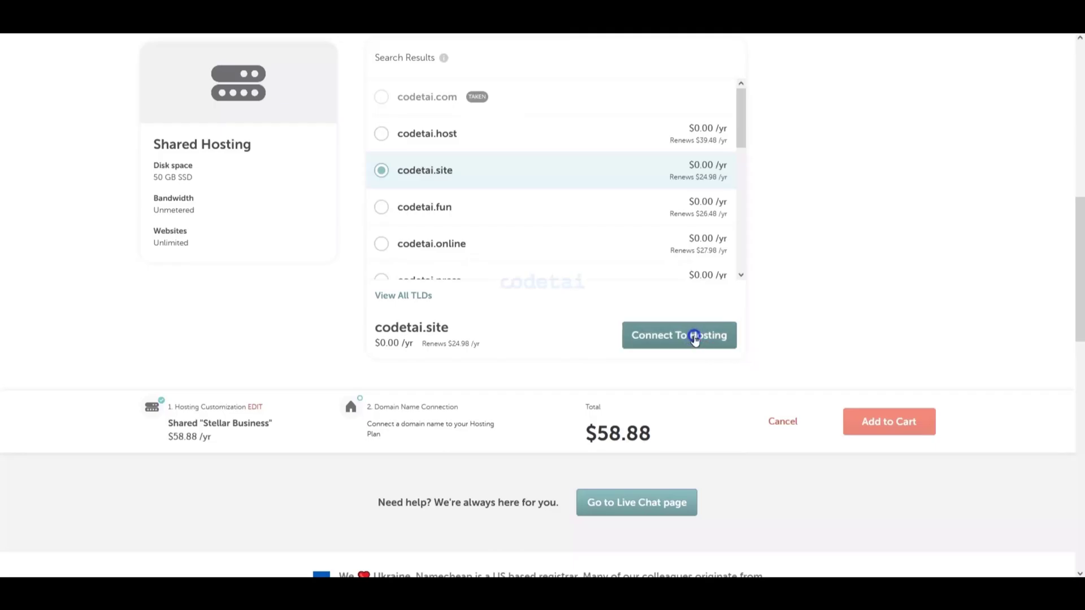
click(694, 338)
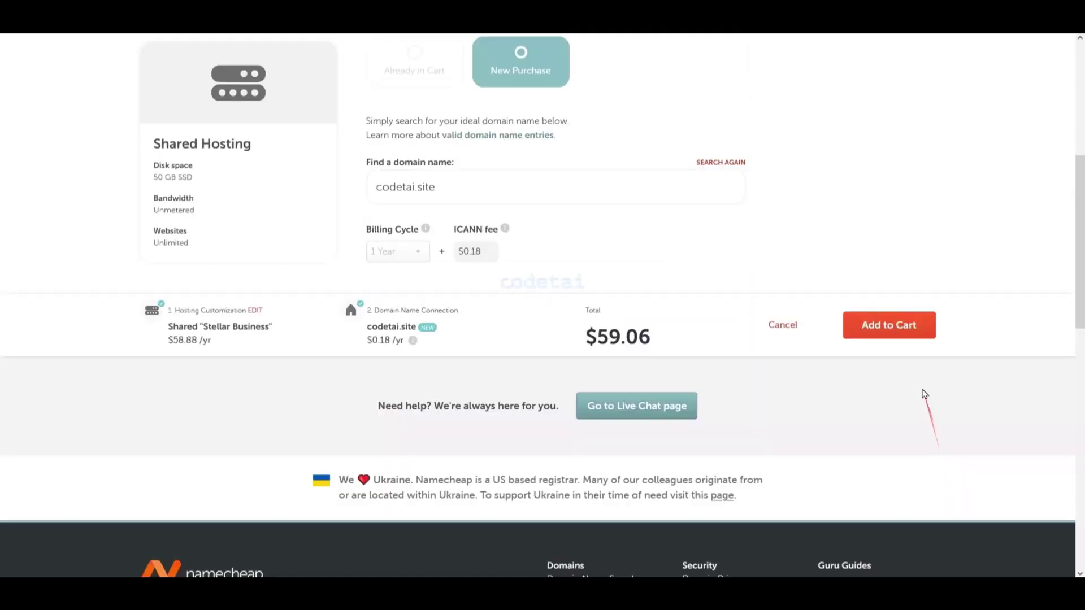
click(899, 330)
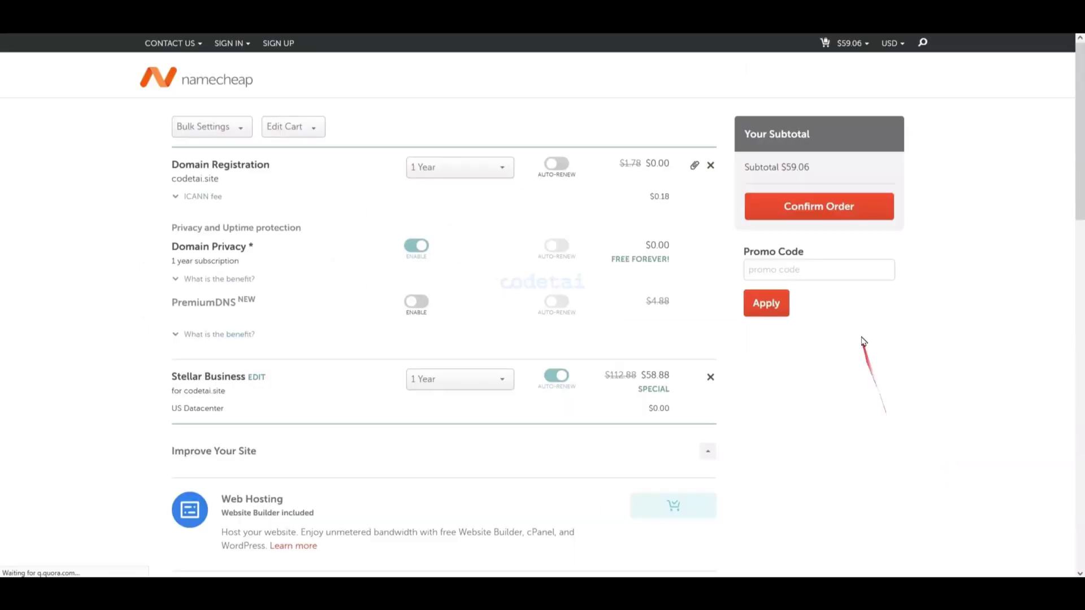
- Confirm the codetai.site and Stellar Business order in the cart
click(822, 205)
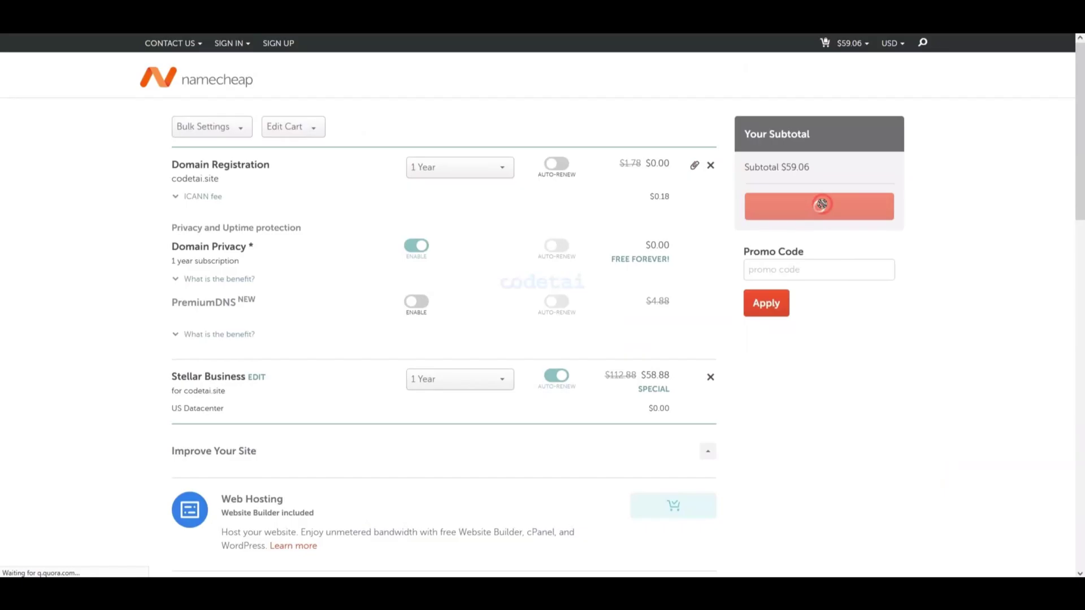
scroll(960, 376, down, 2)
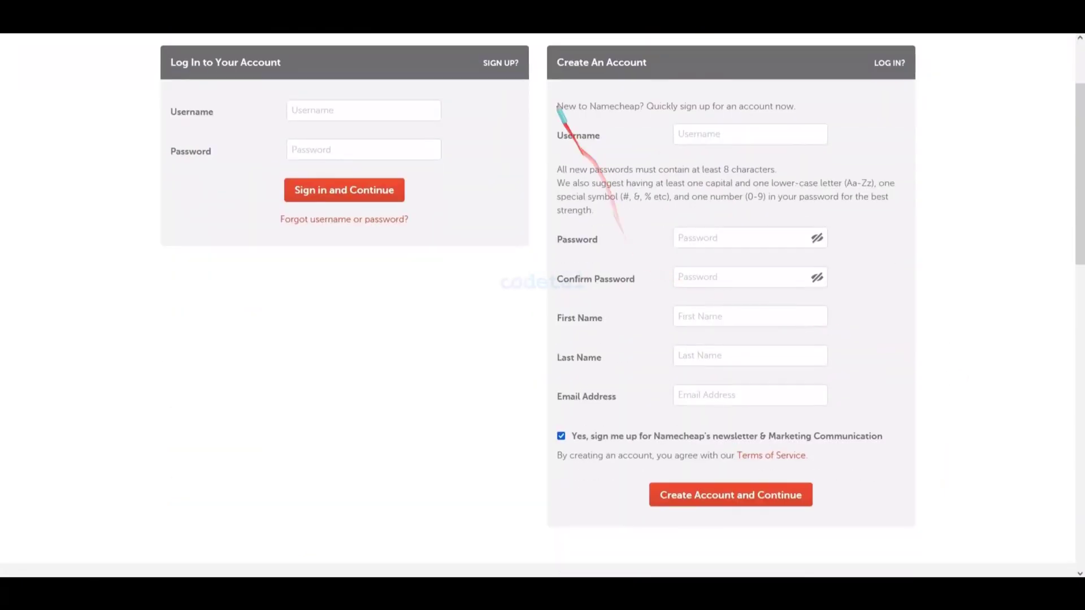
mouse_move(547, 93)
mouse_down()
mouse_move(774, 238)
mouse_move(900, 481)
mouse_up()
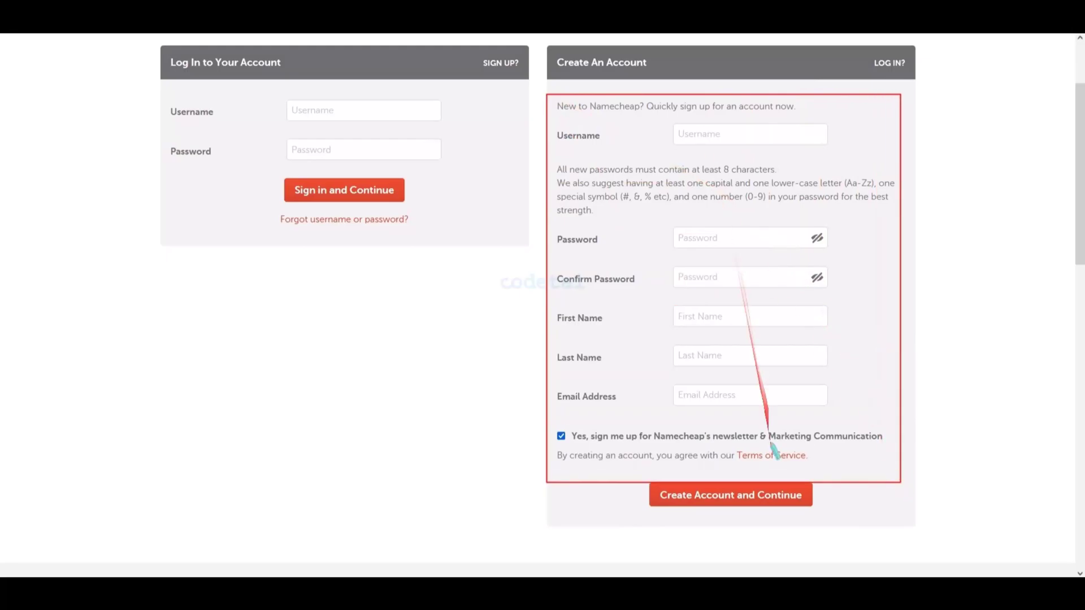
- Enter the new account's username and password, repeating the password to confirm it
click(728, 136)
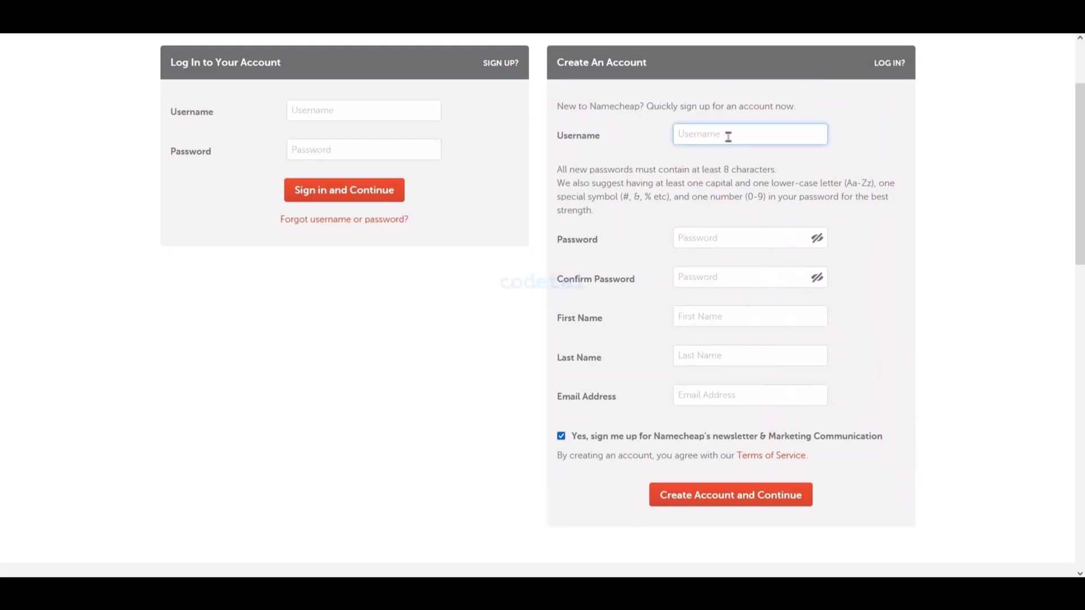
click(717, 238)
text(•••)
click(734, 277)
text(••••••••••••••)
- Fill in the account holder's first name, last name and e-mail, then create the account
click(712, 314)
click(720, 356)
click(729, 395)
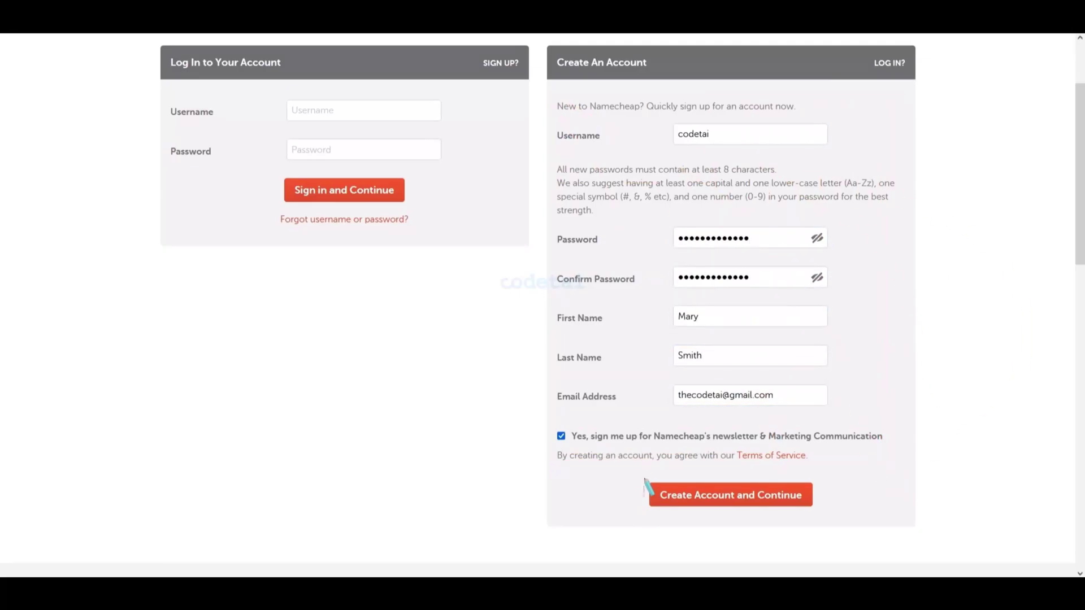
mouse_move(644, 480)
mouse_down()
mouse_move(763, 513)
mouse_move(824, 512)
mouse_up()
key(Escape)
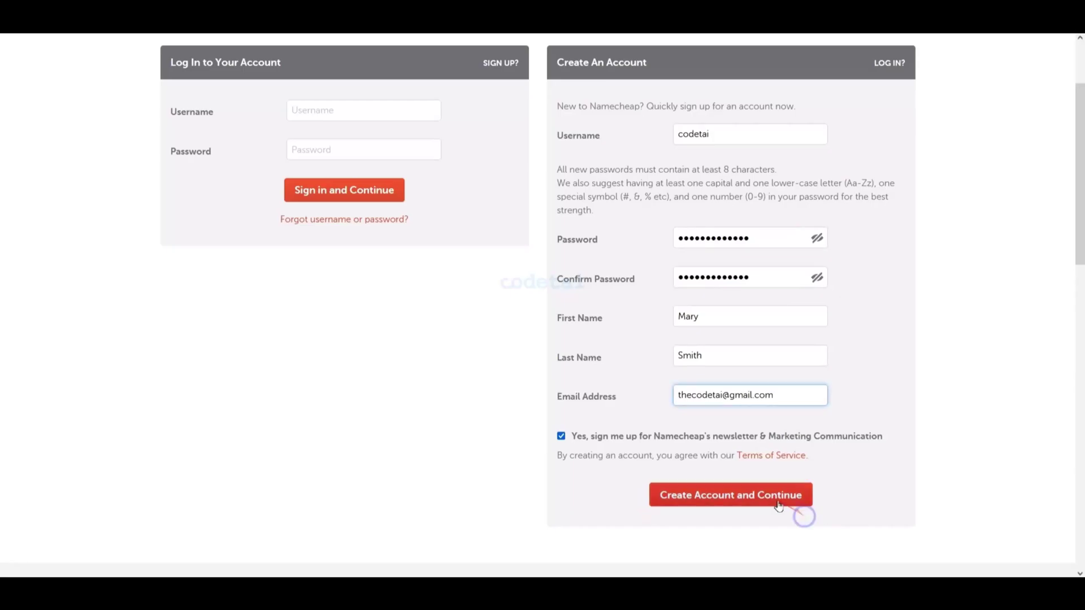
click(772, 500)
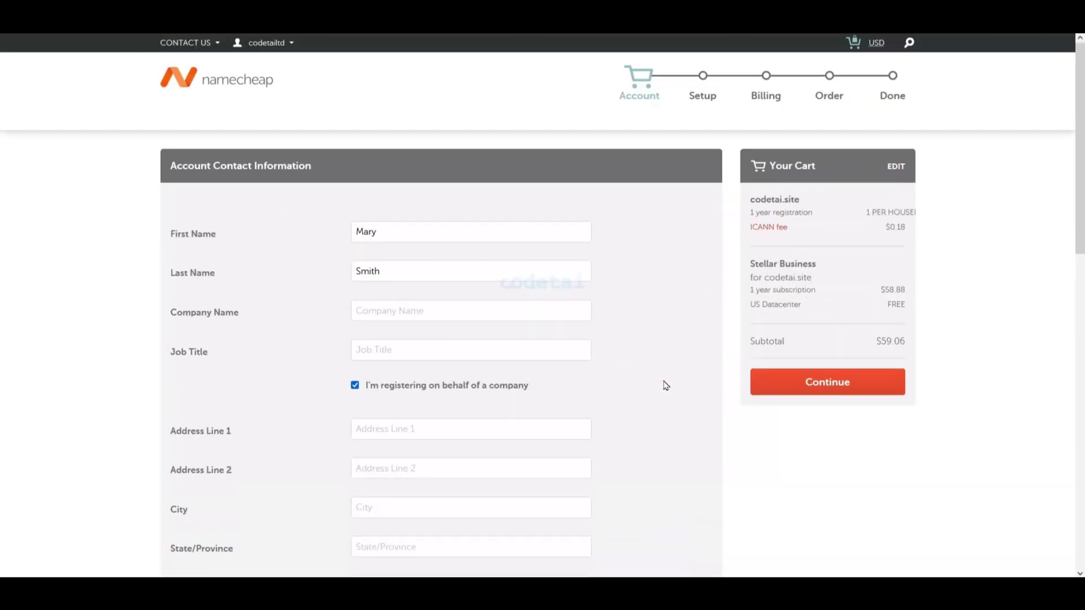
- Enter the company name 'Codetai' and the contact's job title
click(435, 311)
text(Codetai)
click(434, 346)
text(Deve)
scroll(659, 307, down, 5)
- Fill in both address lines and paste the city, state and postal code
click(456, 104)
click(456, 186)
click(461, 143)
click(461, 244)
right_click(427, 183)
click(452, 271)
right_click(426, 221)
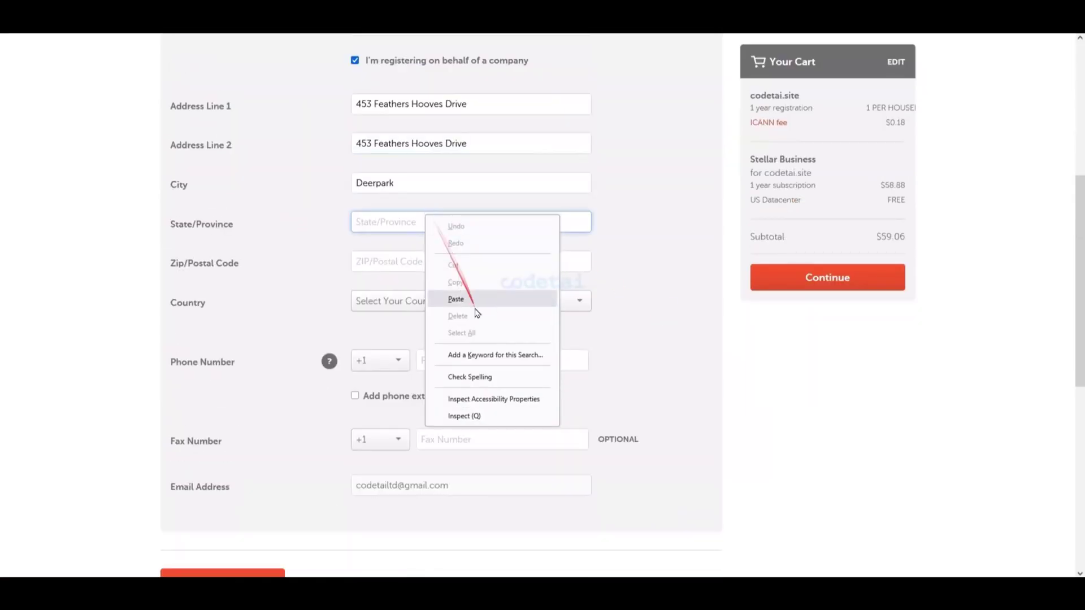
click(477, 309)
right_click(425, 261)
click(452, 347)
- Set the country to United States and paste the contact phone number
click(429, 306)
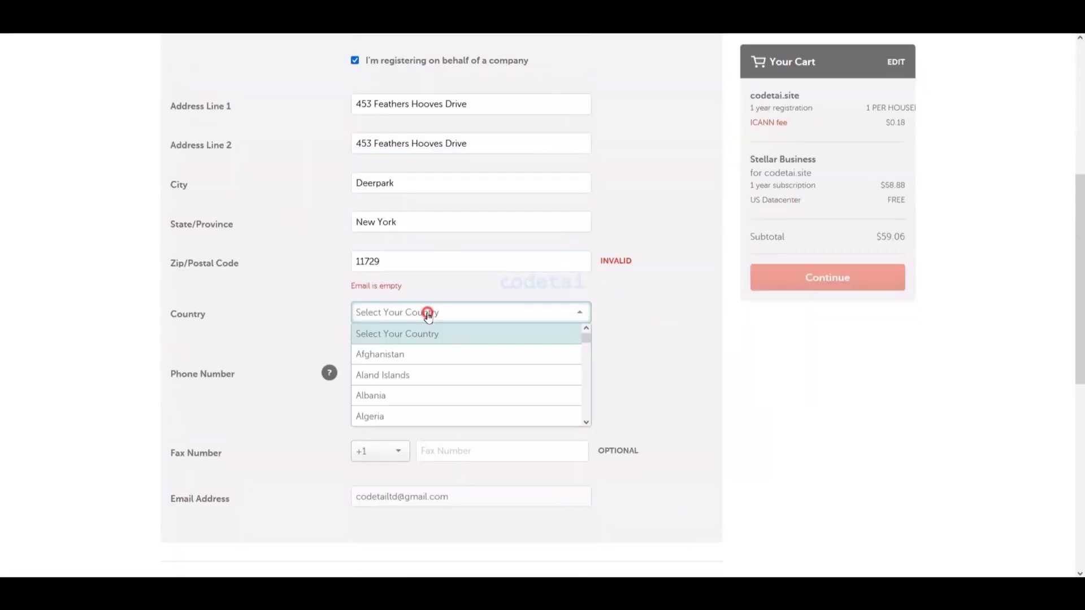
scroll(451, 390, down, 10)
click(450, 376)
scroll(613, 394, down, 1)
right_click(467, 305)
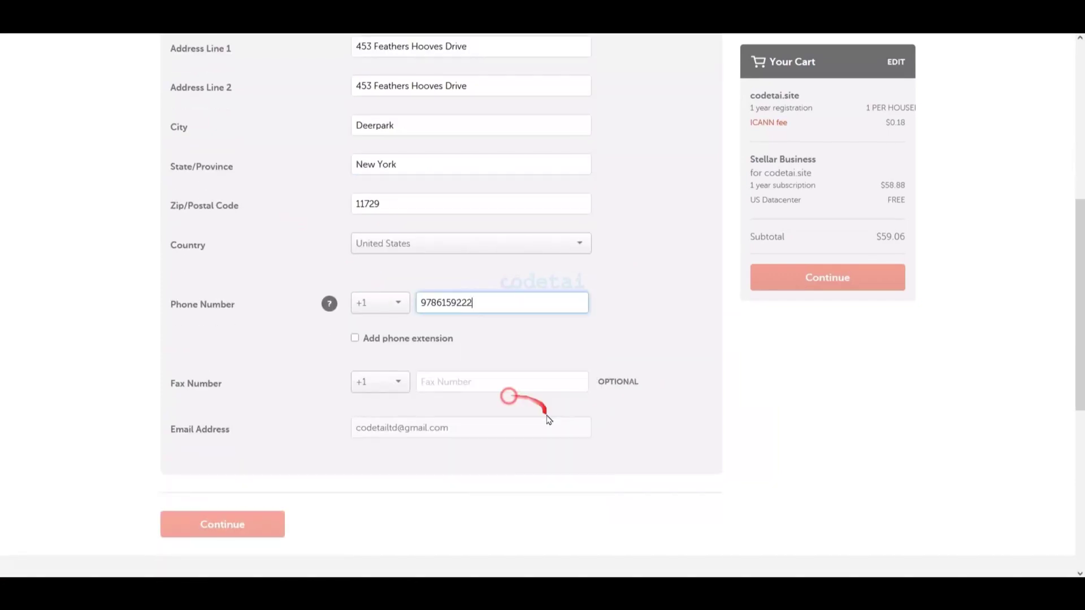
click(498, 393)
click(573, 493)
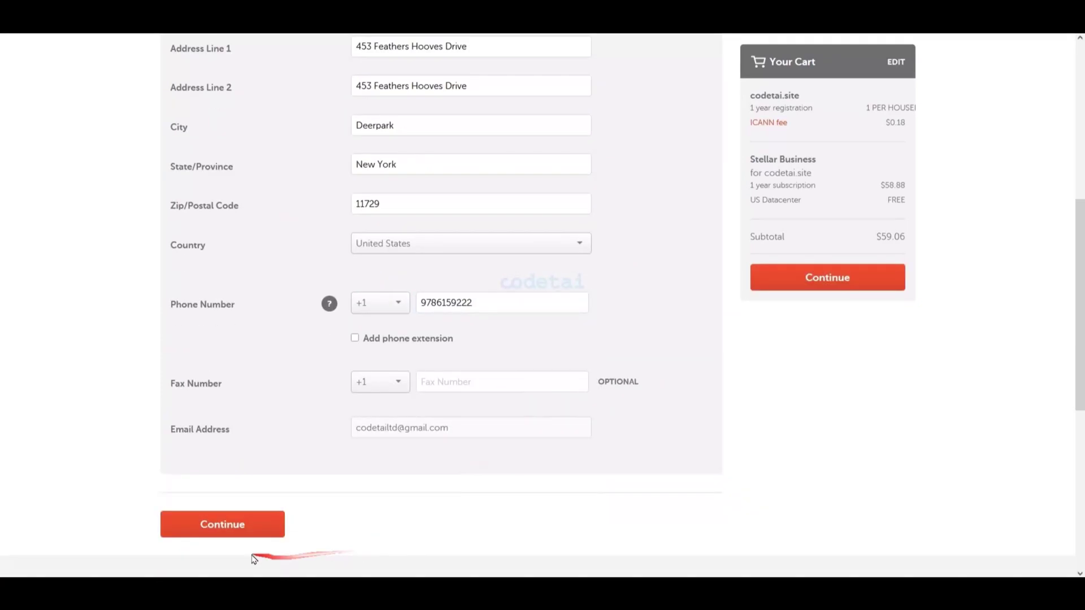
- Submit the contact details, saved as the default checkout settings, and proceed to payment
click(233, 527)
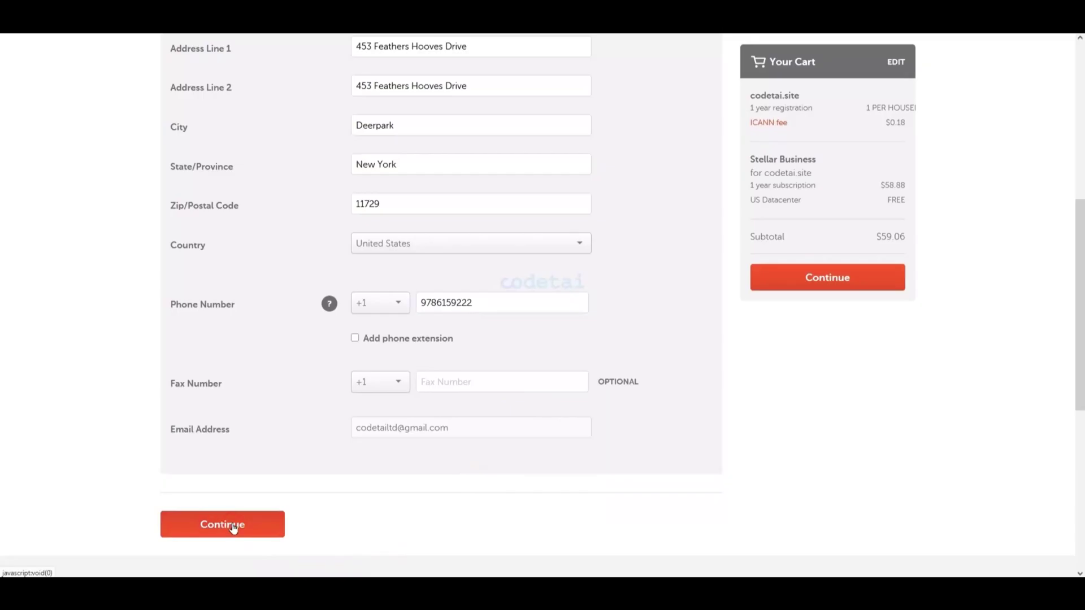
scroll(611, 472, down, 10)
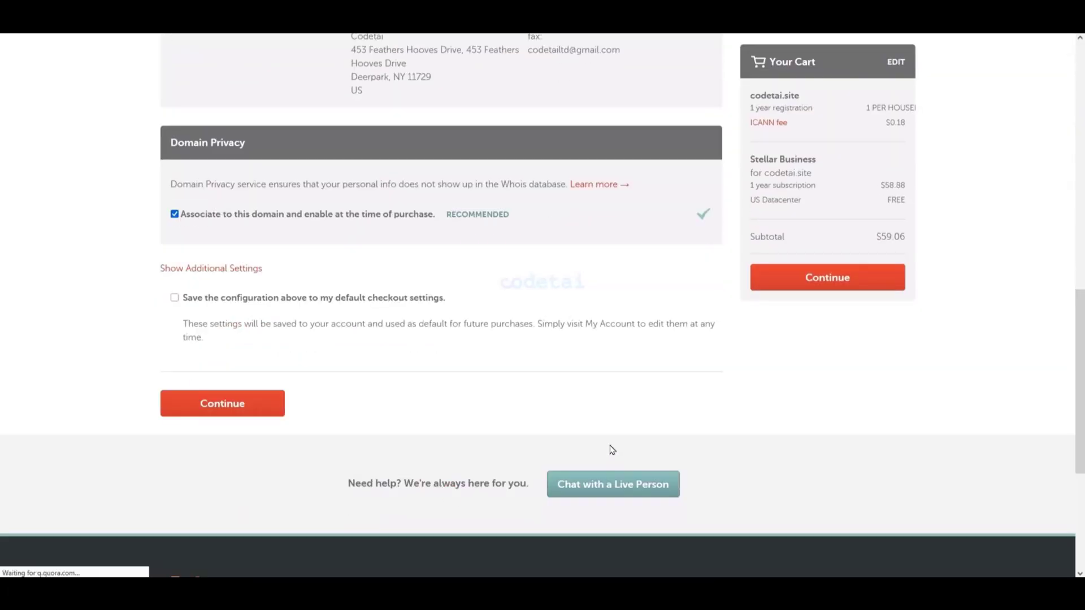
click(175, 299)
click(233, 413)
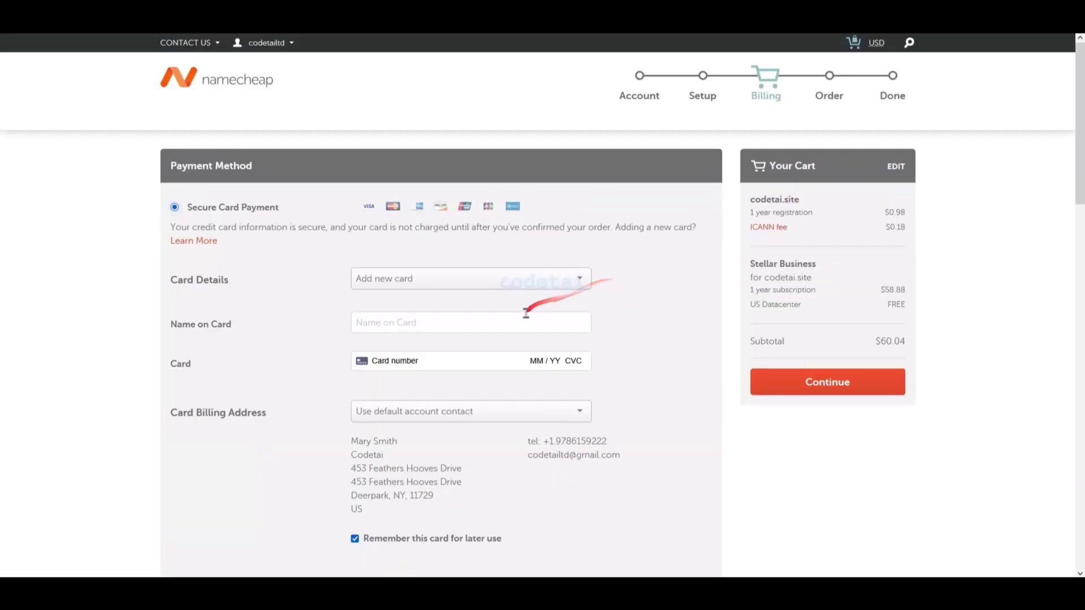
- Choose Secure Card Payment as the payment method
scroll(520, 328, down, 2)
scroll(600, 417, down, 5)
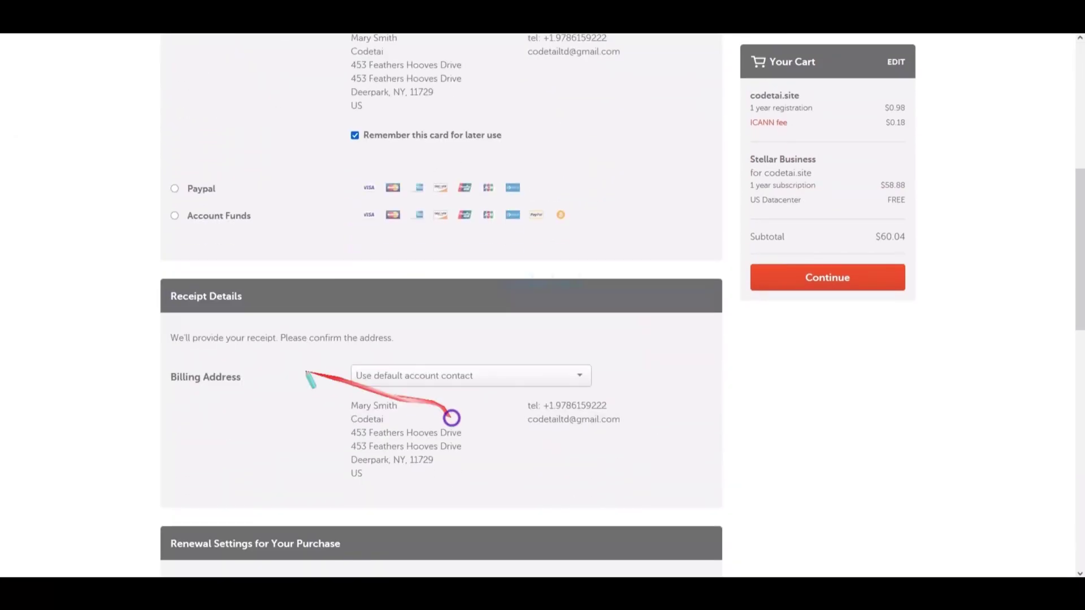
click(175, 188)
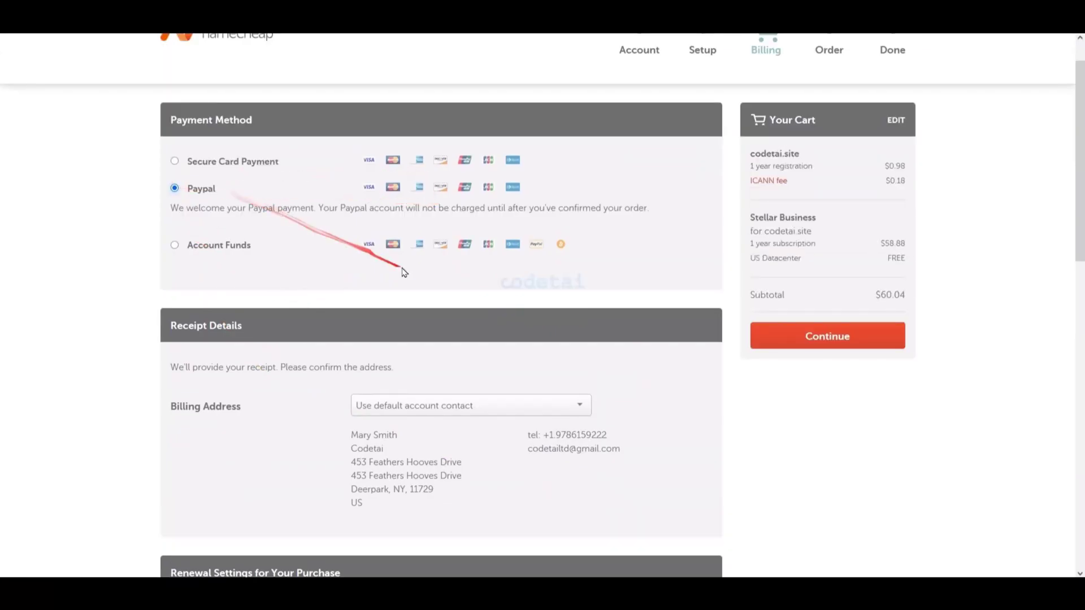
scroll(407, 300, down, 1)
scroll(339, 288, up, 1)
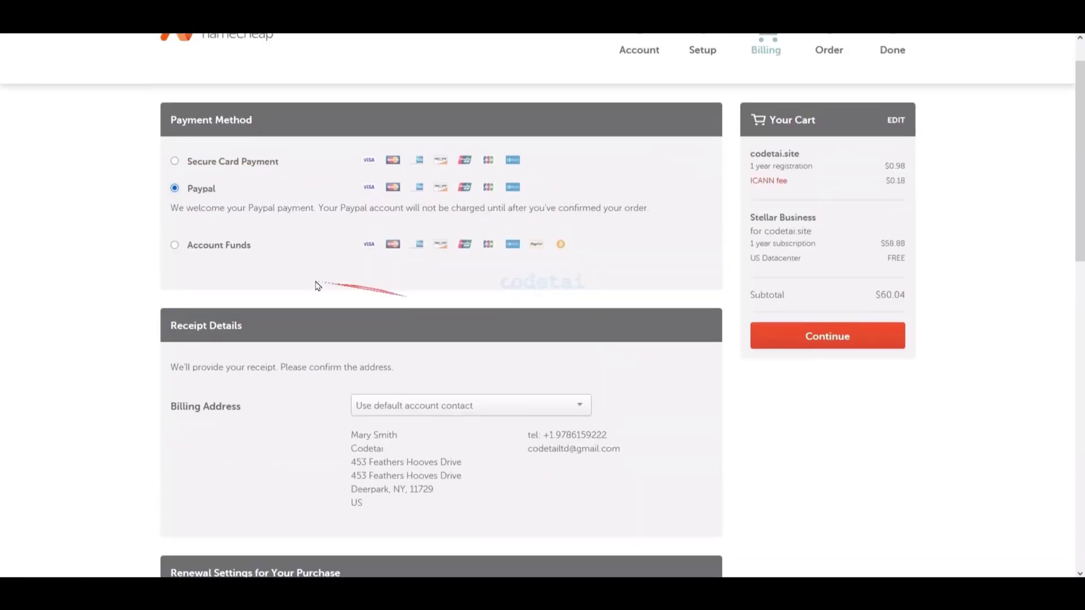
click(175, 244)
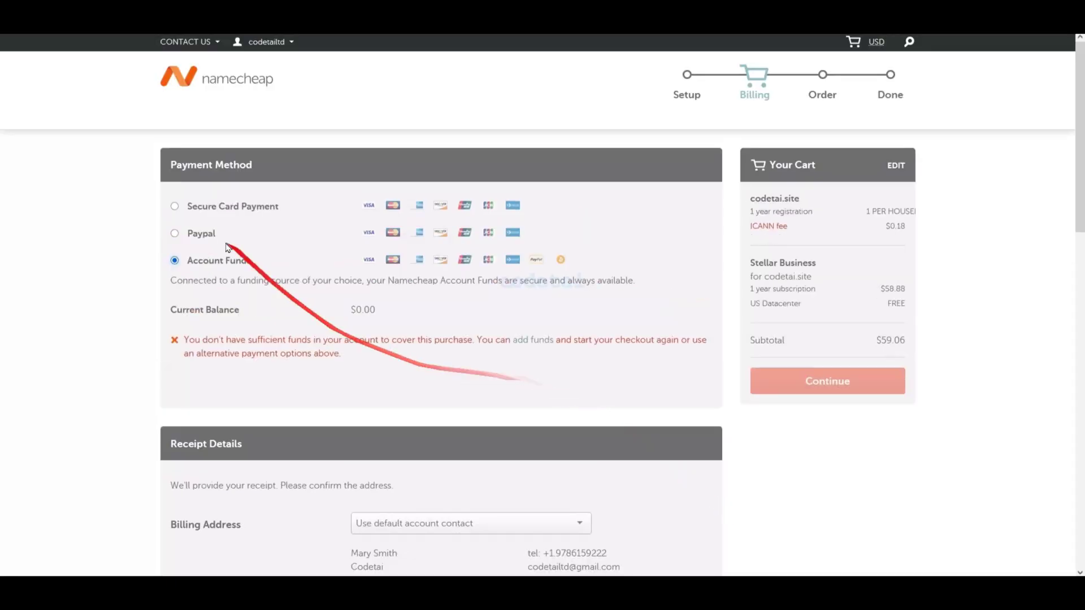
click(175, 207)
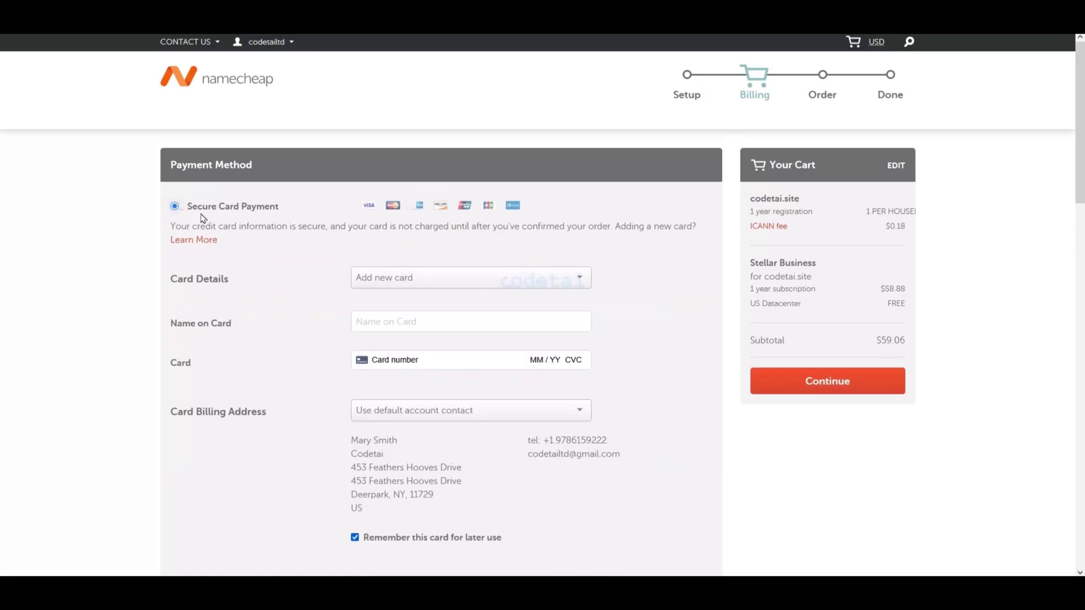
- Enable auto-renewal for all eligible services and continue to the order review
scroll(203, 218, down, 2)
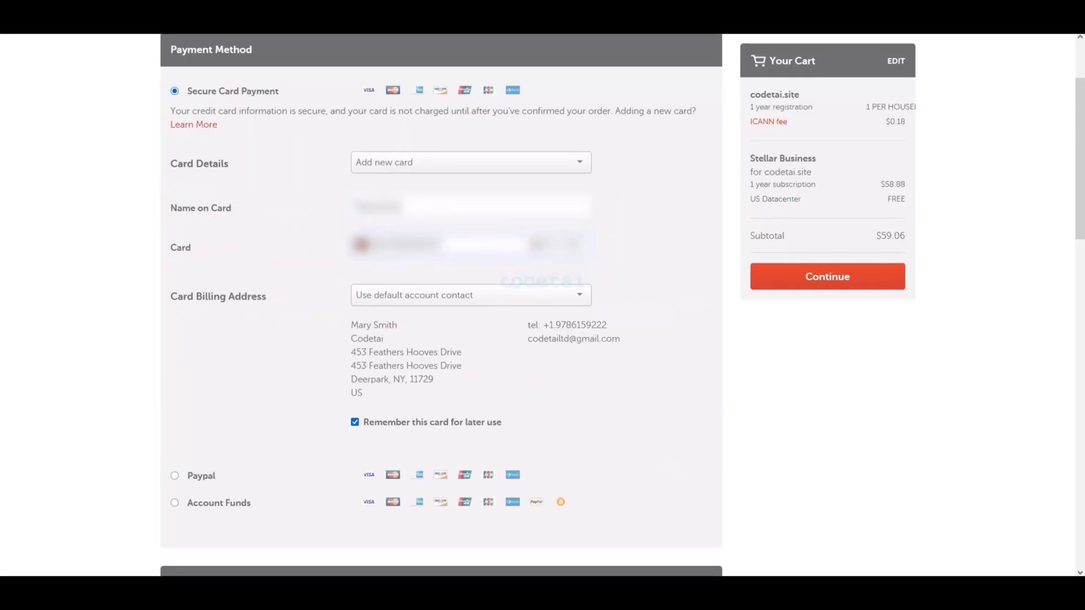
scroll(627, 315, down, 9)
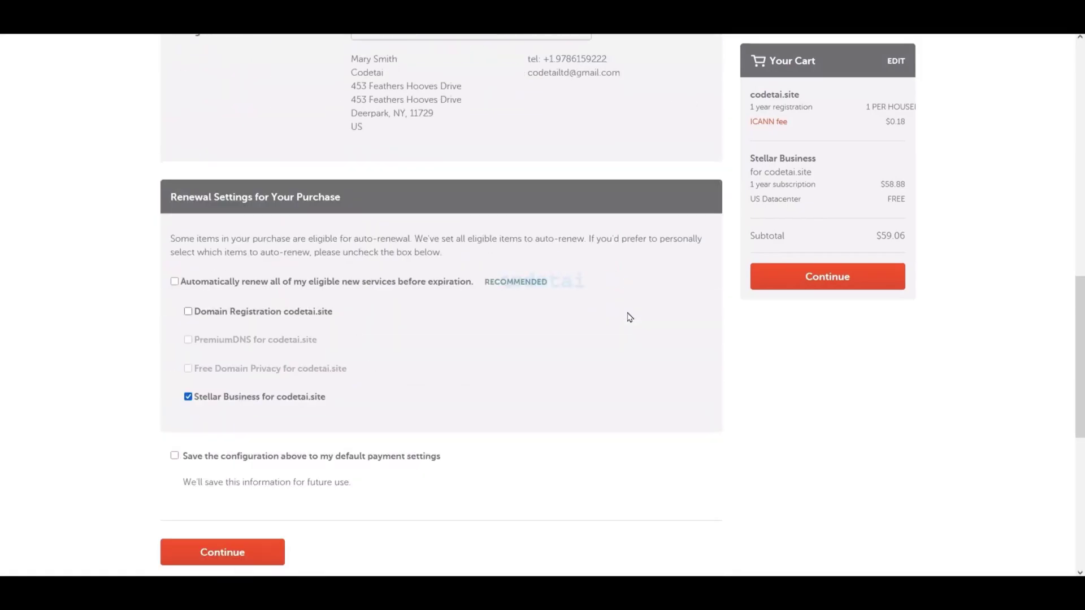
click(174, 166)
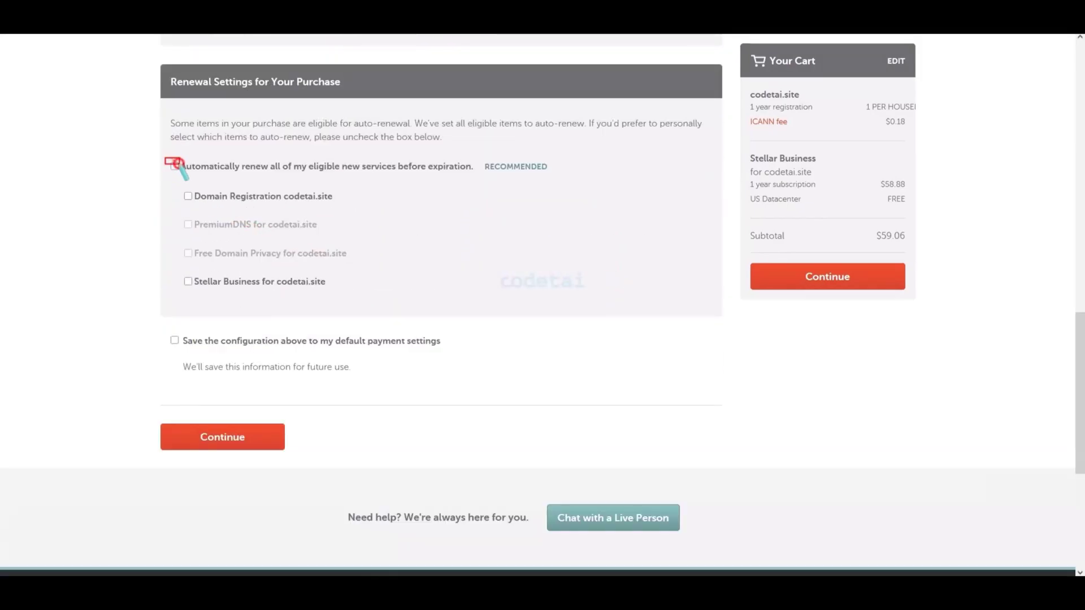
click(175, 166)
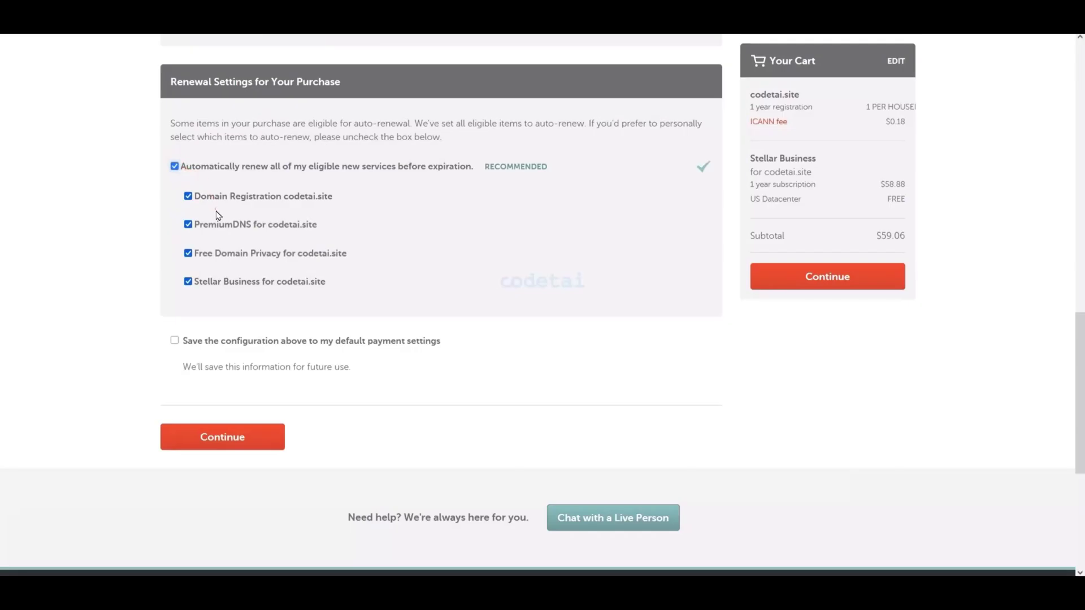
scroll(319, 244, down, 1)
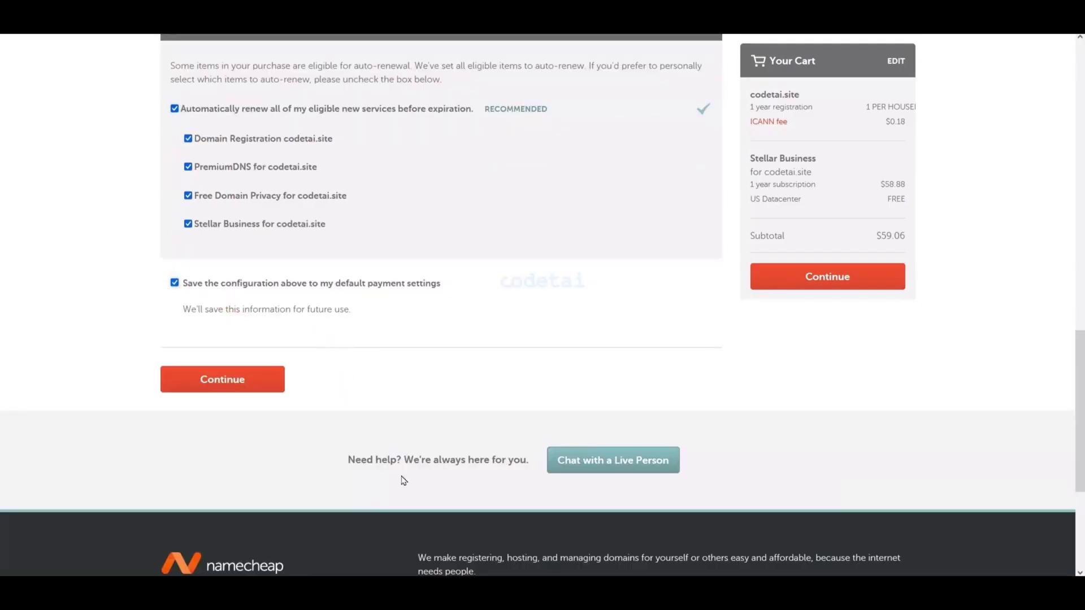
click(230, 387)
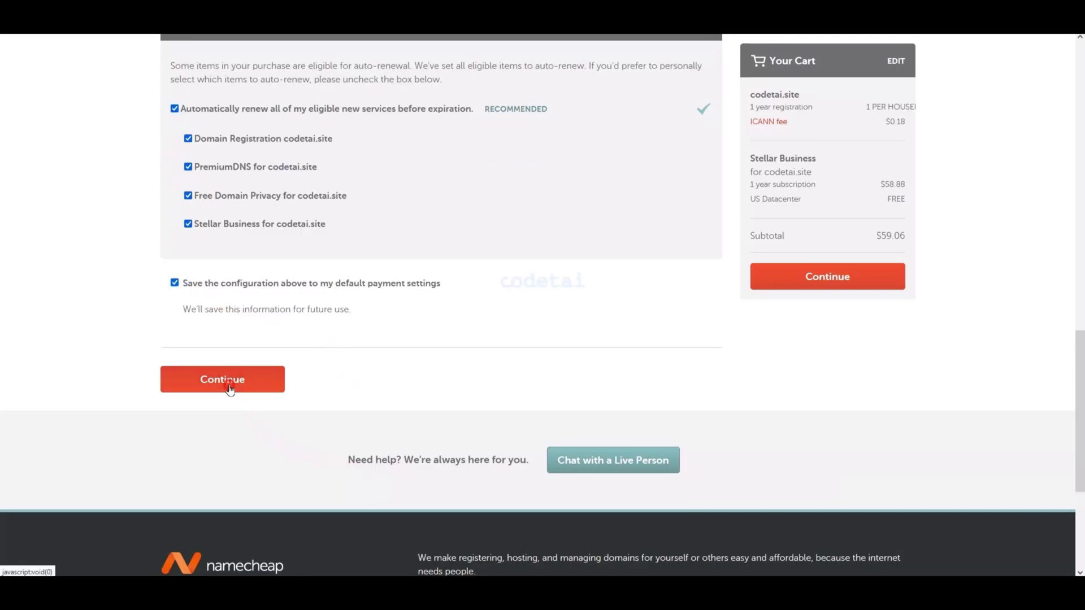
scroll(656, 271, down, 5)
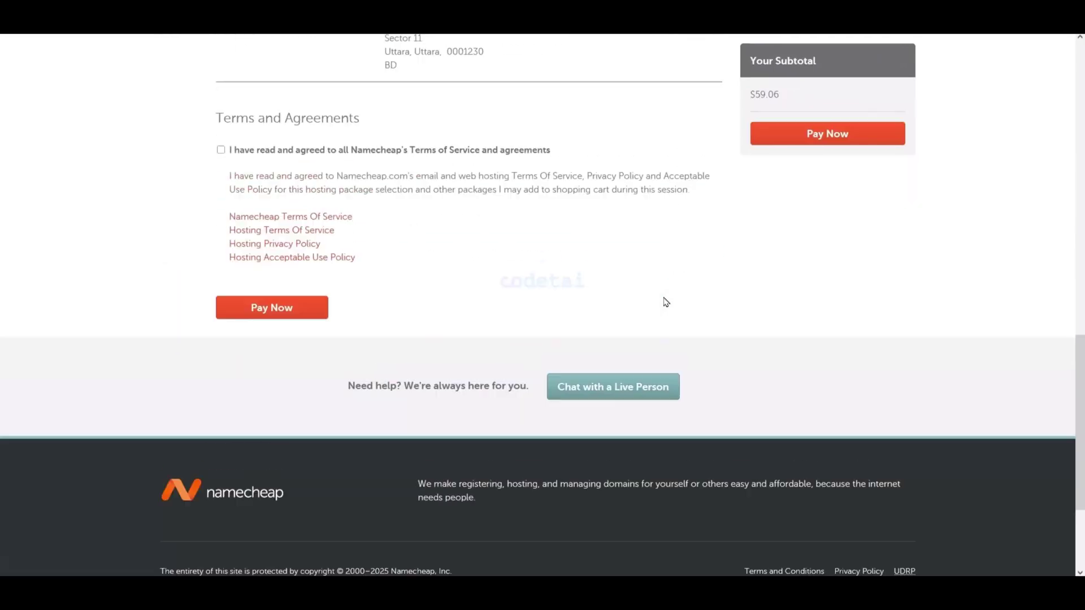
- Accept Namecheap's Terms of Service and pay for the codetai.site order
drag(207, 142, 584, 158)
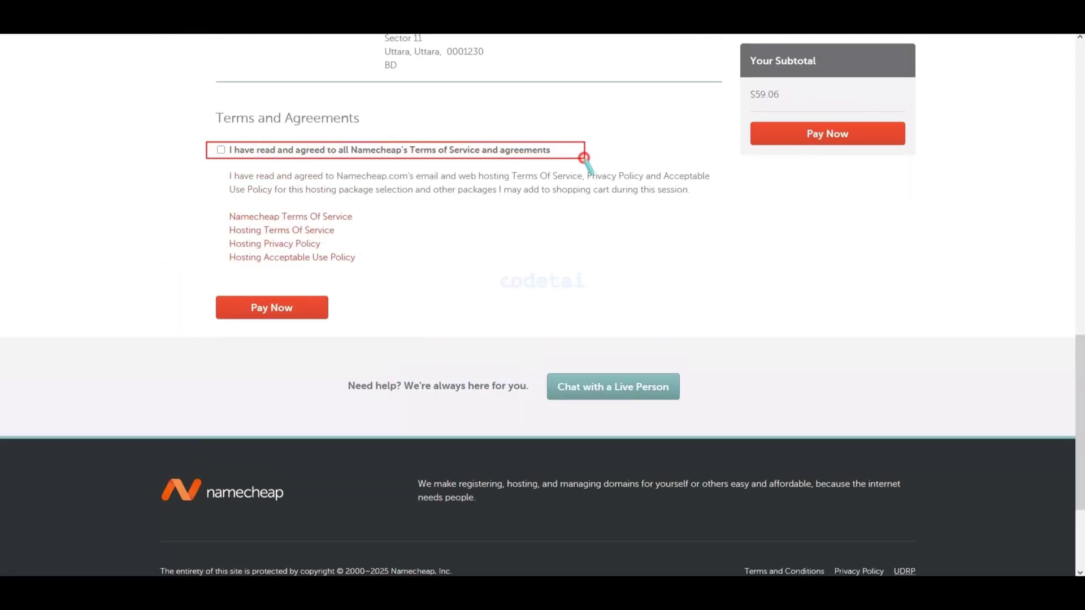
click(250, 186)
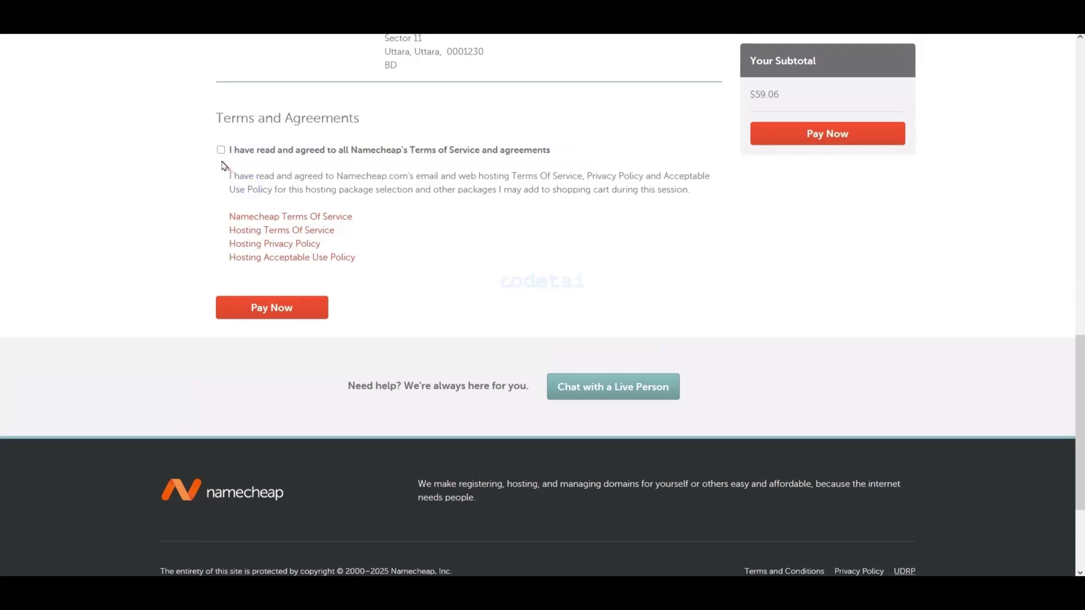
drag(226, 156, 364, 298)
mouse_move(201, 291)
mouse_down()
mouse_move(283, 303)
mouse_move(340, 327)
mouse_up()
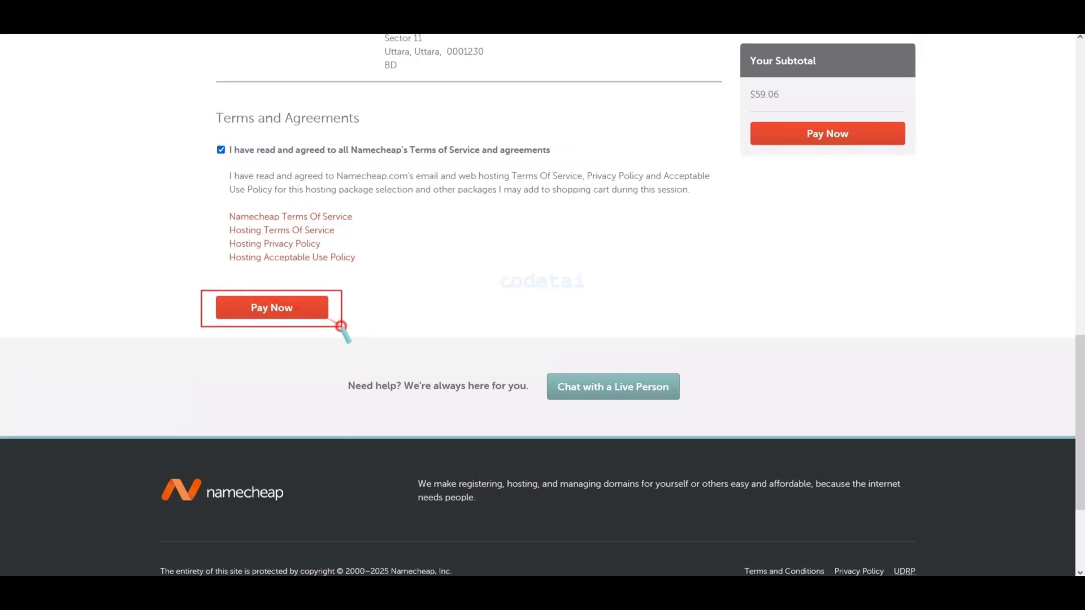
click(291, 307)
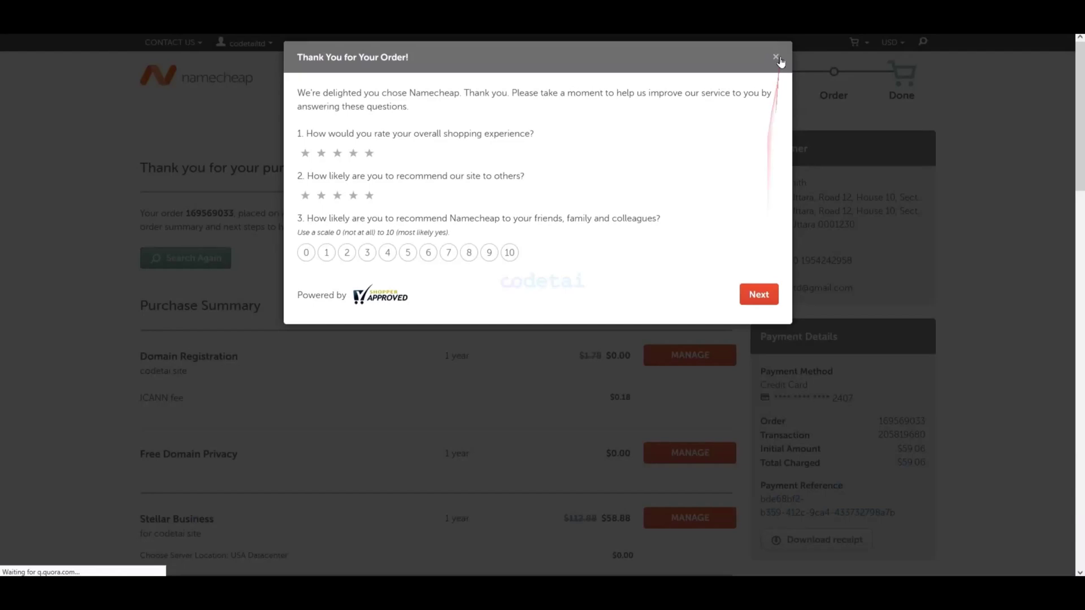
- Dismiss the survey and launch cPanel for codetai.site from the dashboard's Hosting List
click(777, 53)
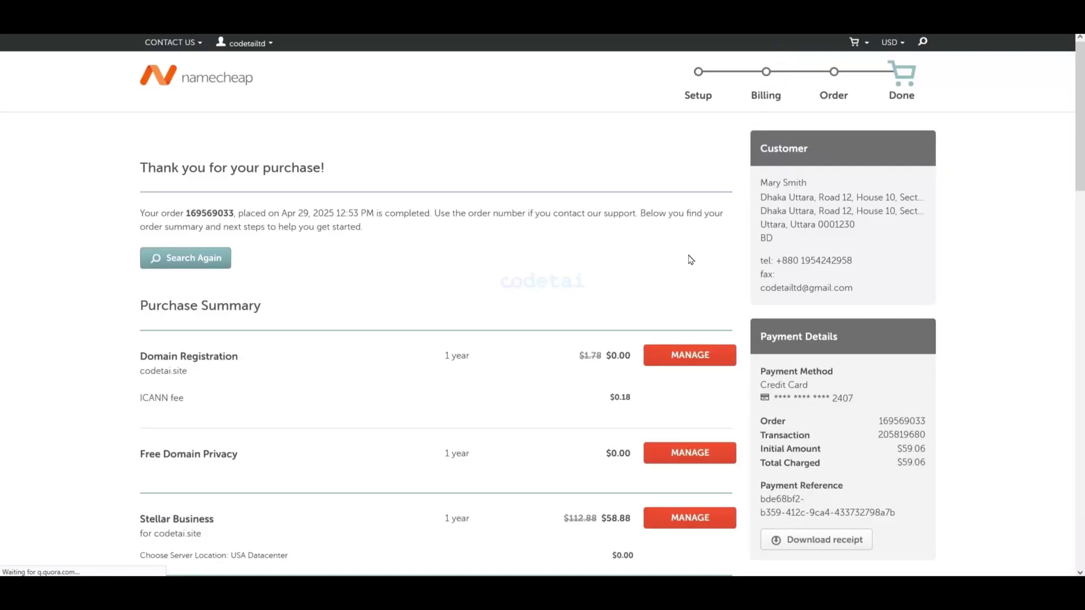
scroll(691, 259, down, 12)
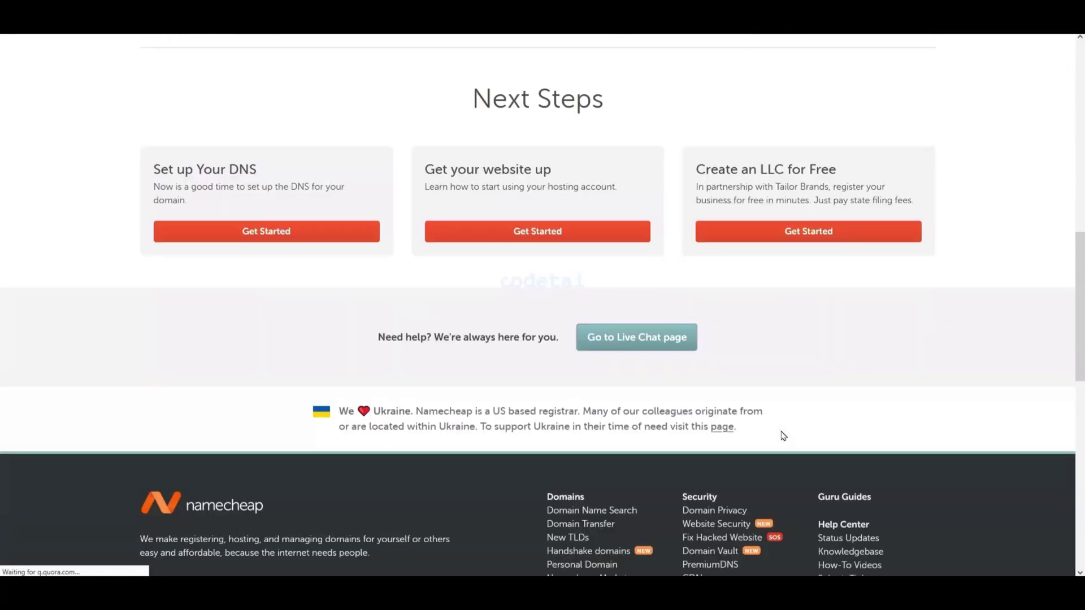
scroll(783, 436, up, 15)
mouse_move(261, 50)
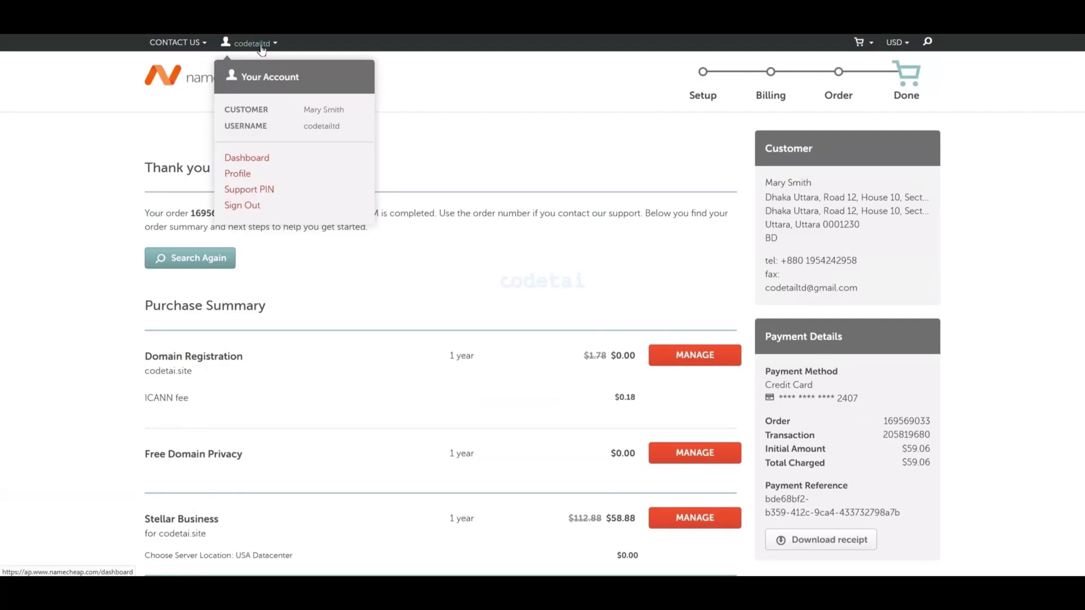
click(259, 157)
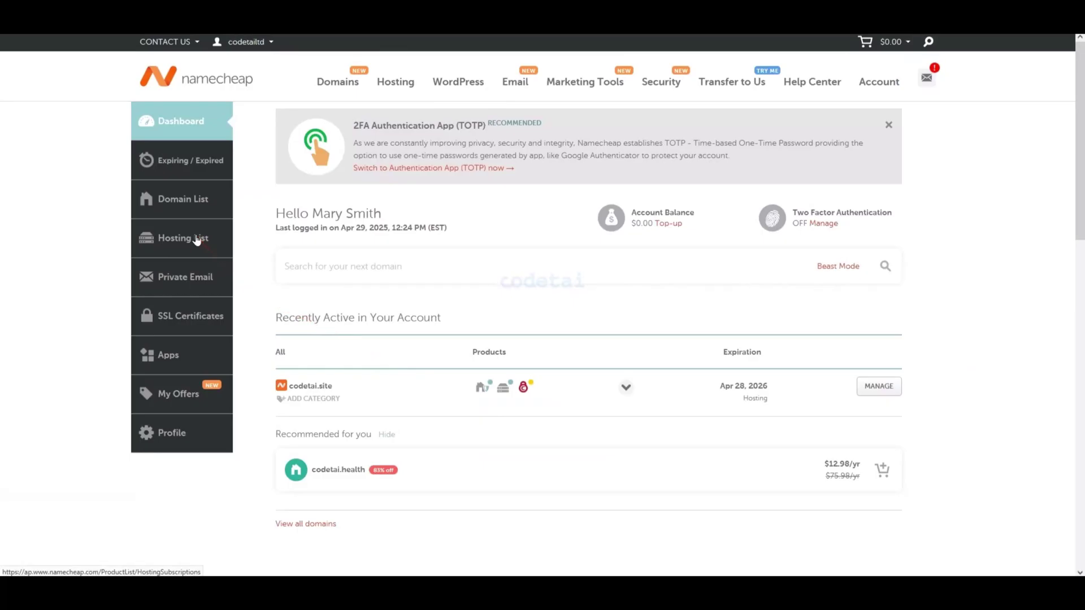
click(186, 242)
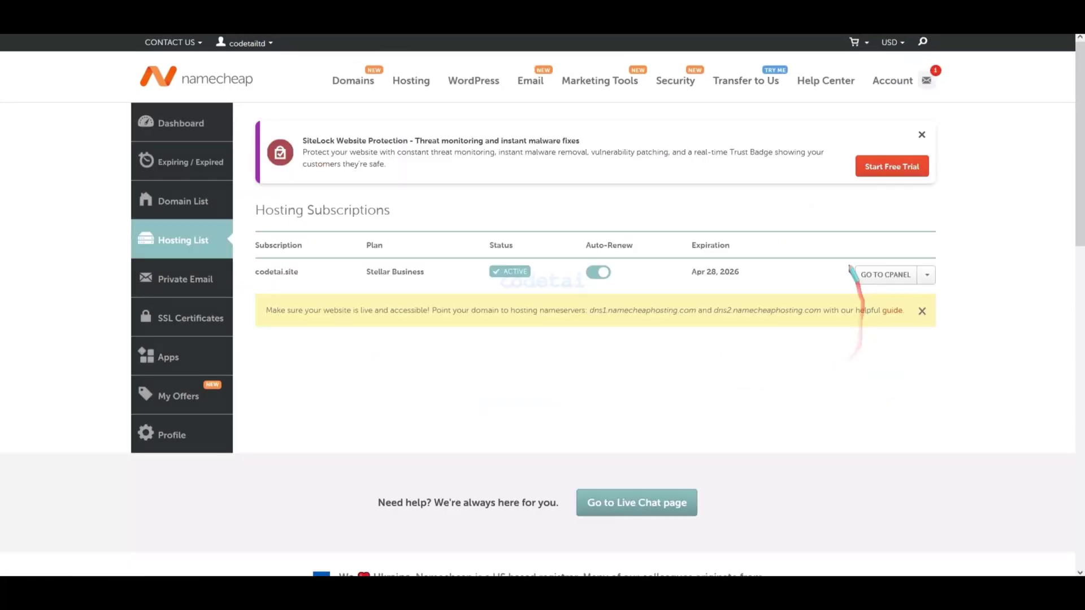
click(881, 277)
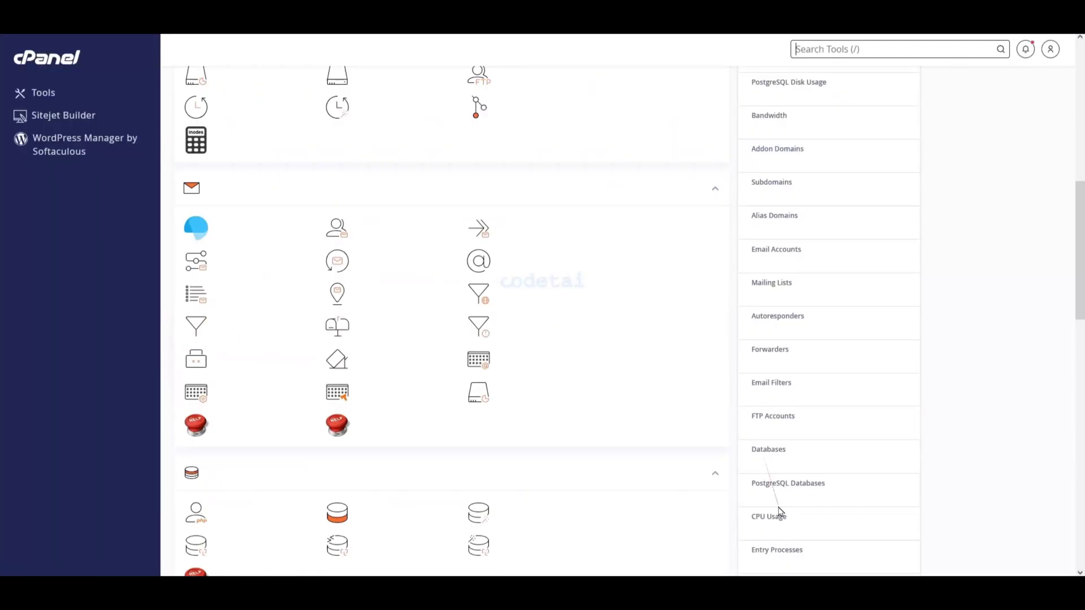
- Change codetai.site's PHP version from 8.2 to 8.4 in PHP Tweaks
scroll(780, 513, up, 10)
scroll(863, 383, down, 15)
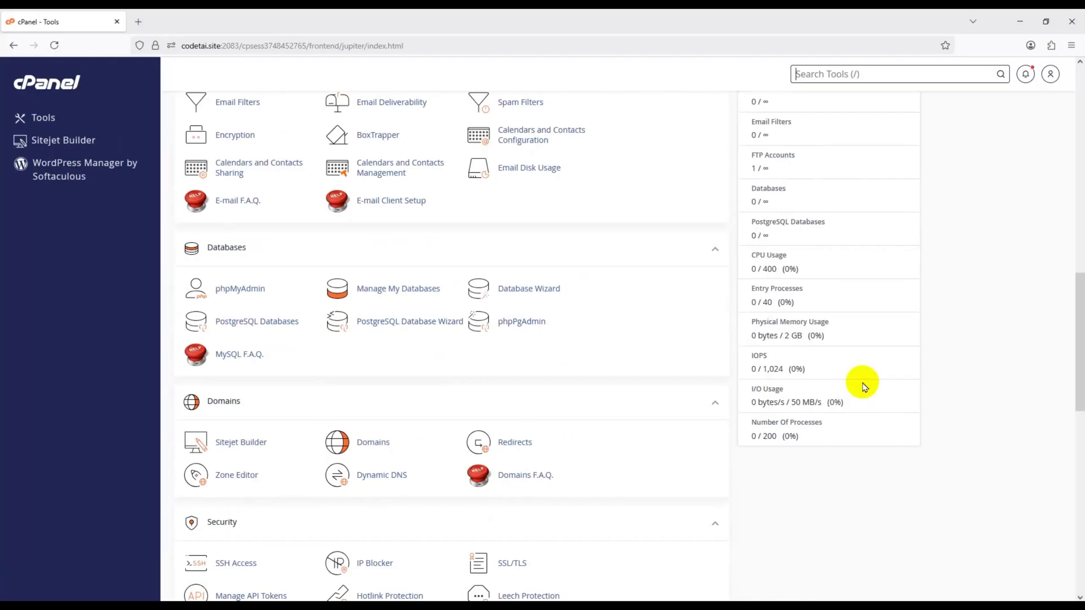
scroll(872, 455, up, 6)
scroll(878, 477, up, 10)
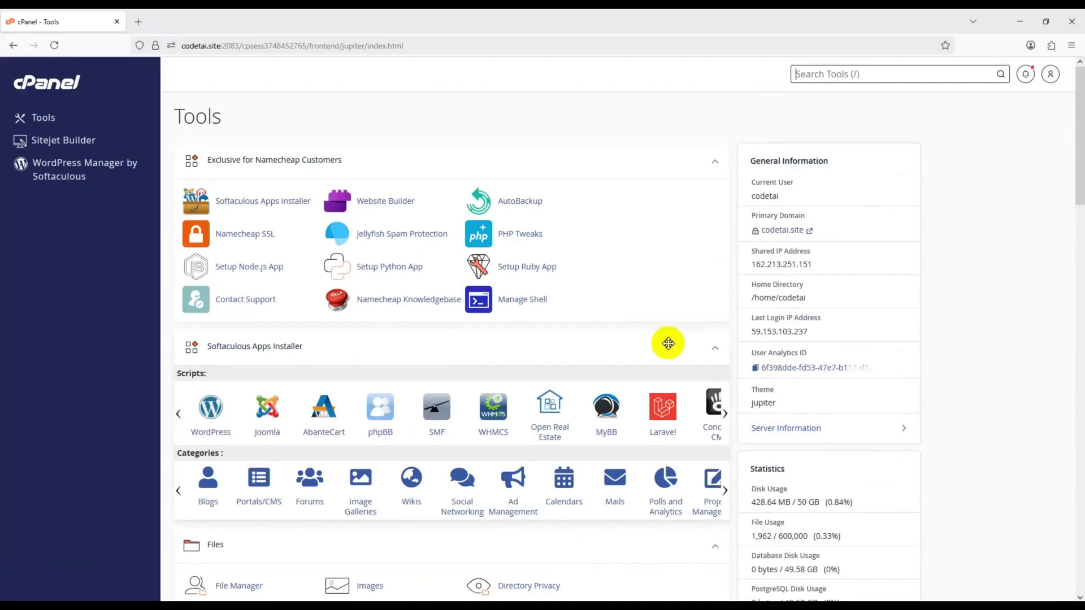
click(527, 242)
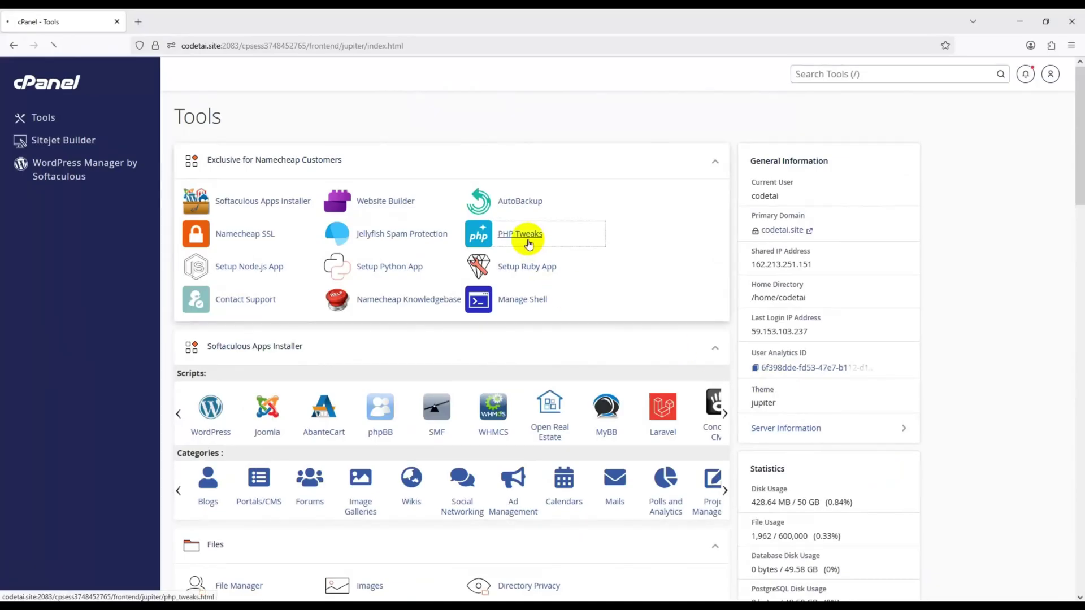
scroll(530, 243, down, 15)
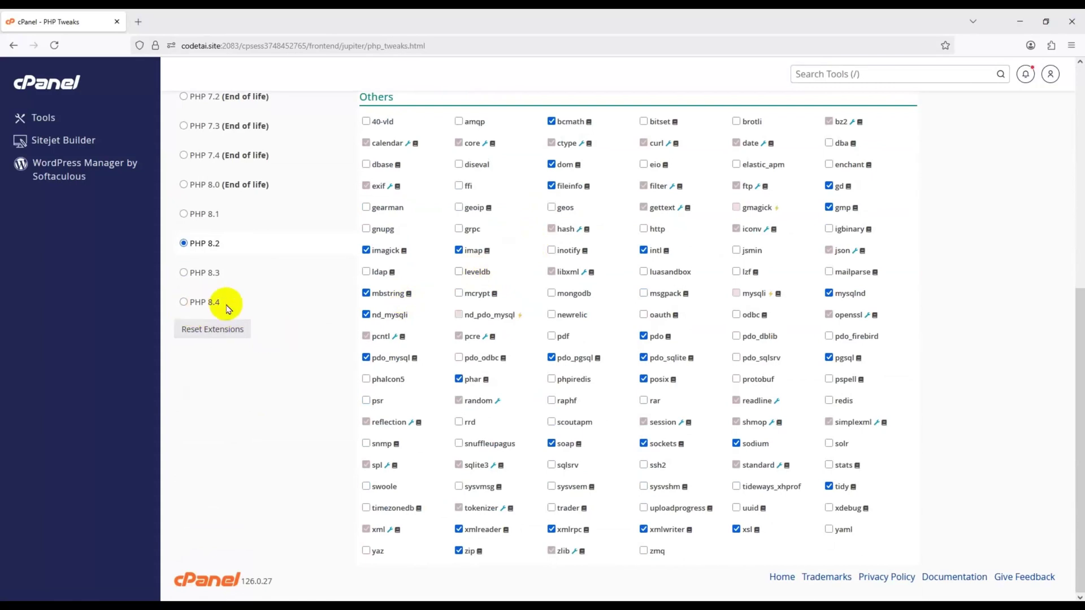
click(183, 303)
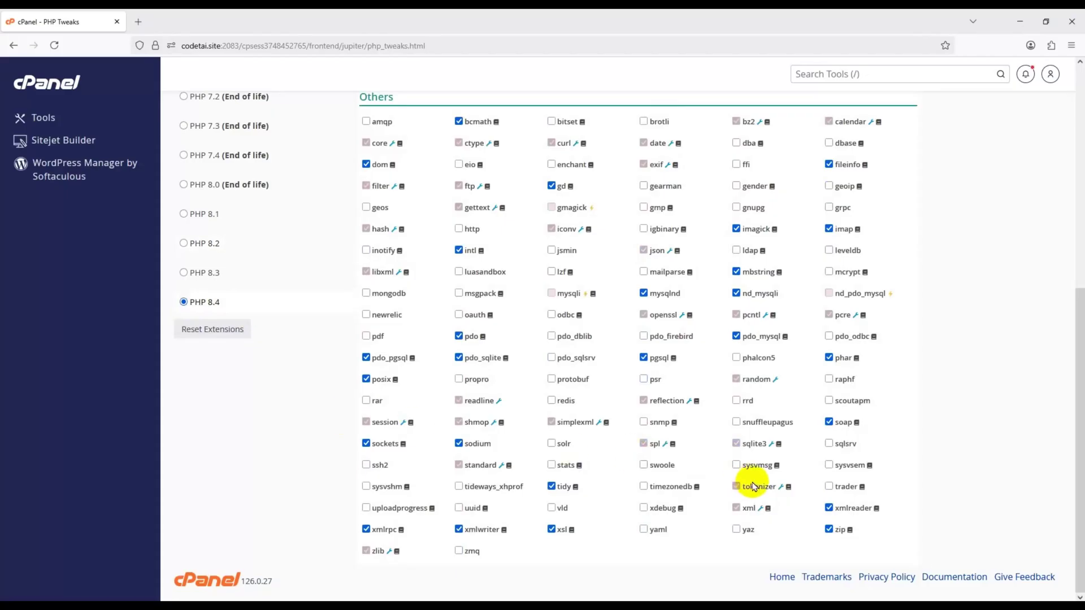
scroll(754, 487, up, 7)
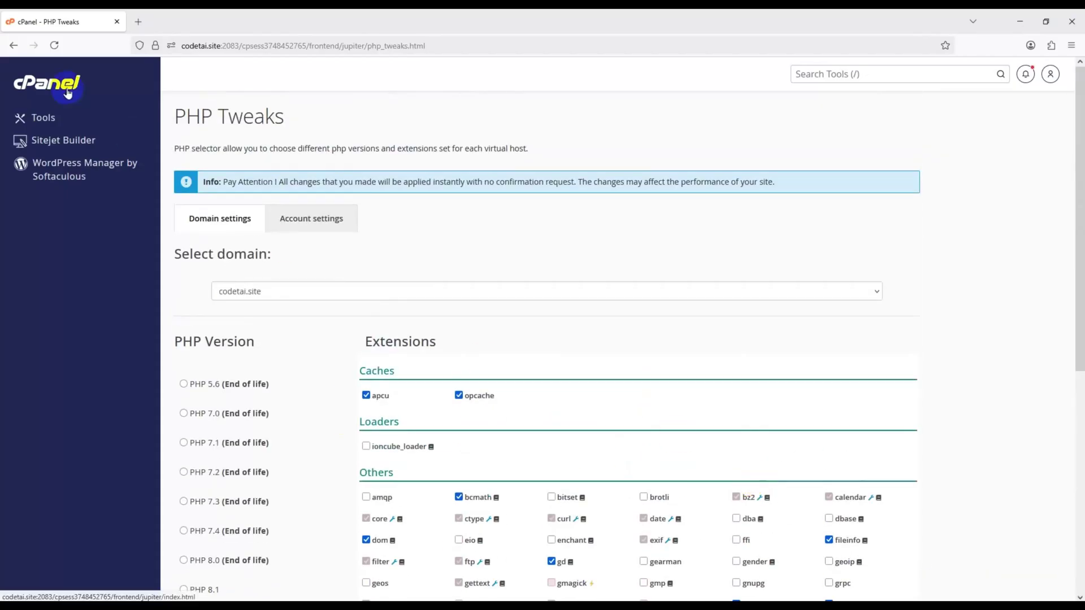
- Open File Manager at the empty public_html, then select the codecanyon ZIP in SourceCode
click(67, 92)
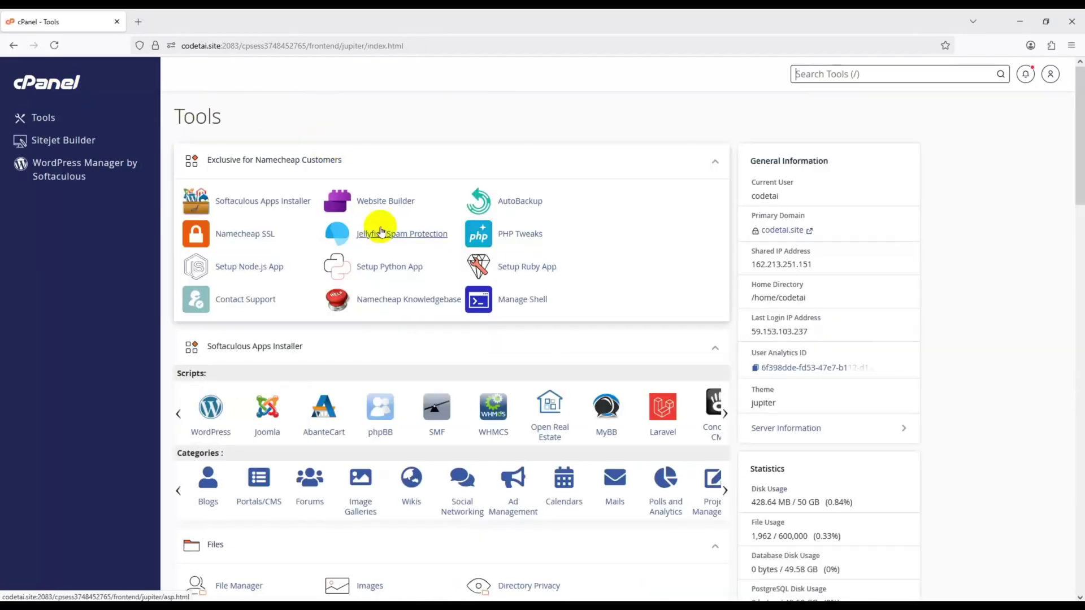
scroll(382, 230, down, 5)
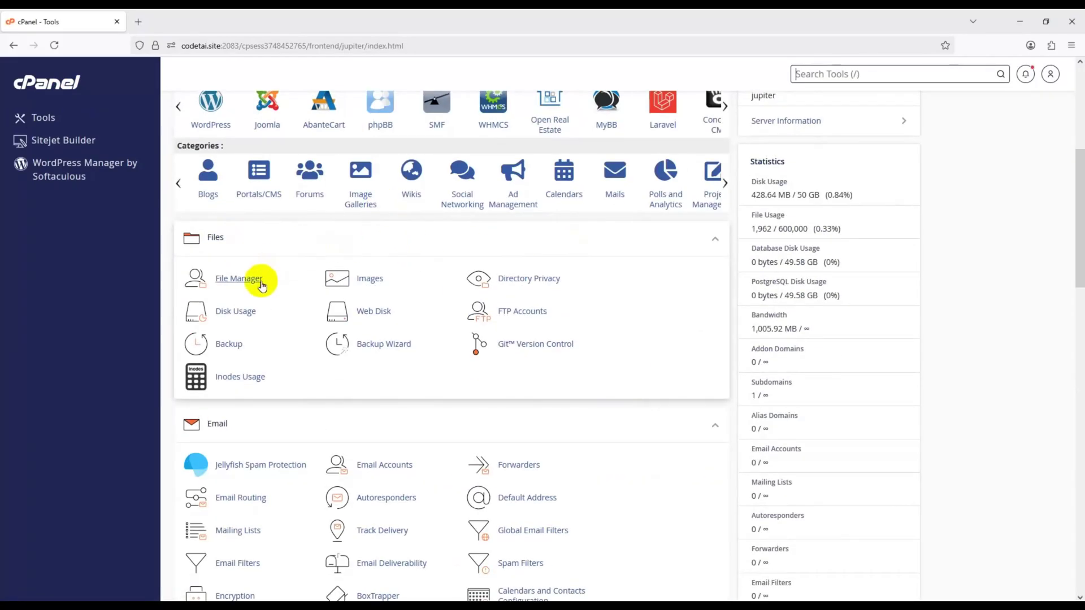
click(259, 279)
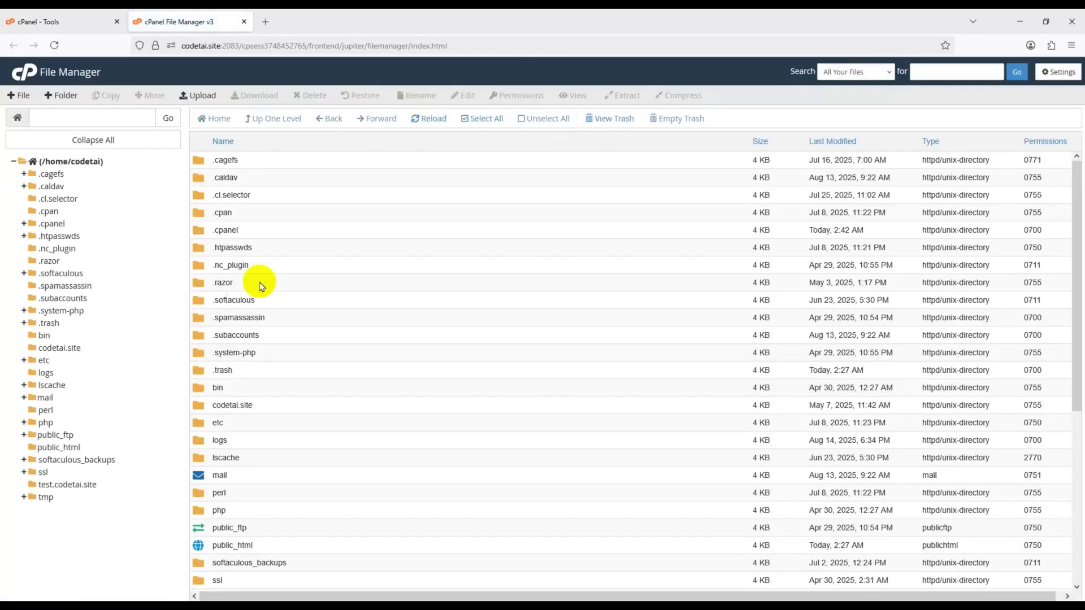
click(79, 448)
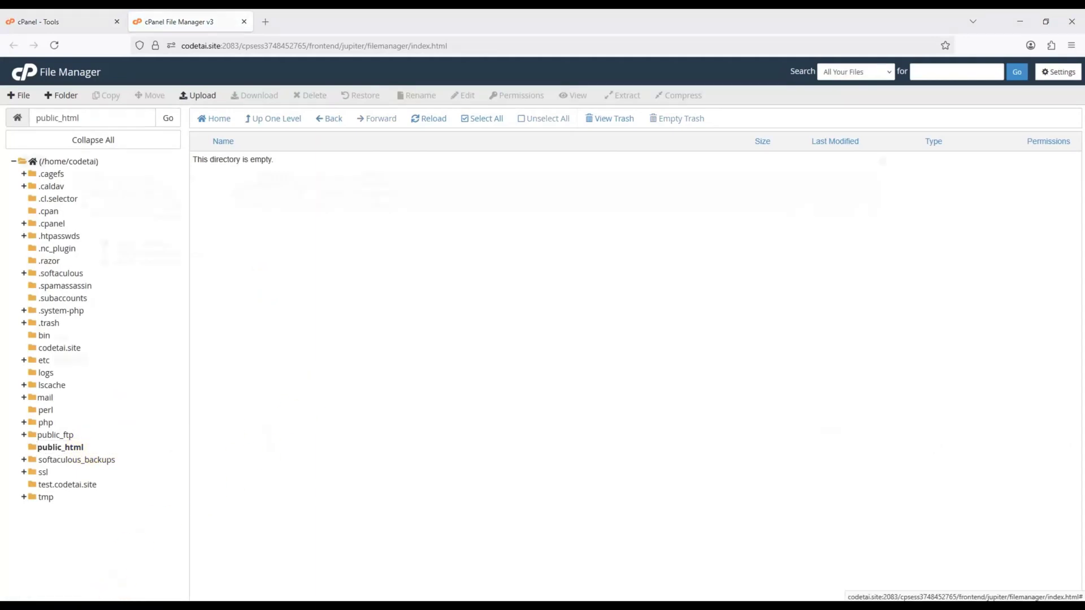
key(alt+Tab)
click(205, 131)
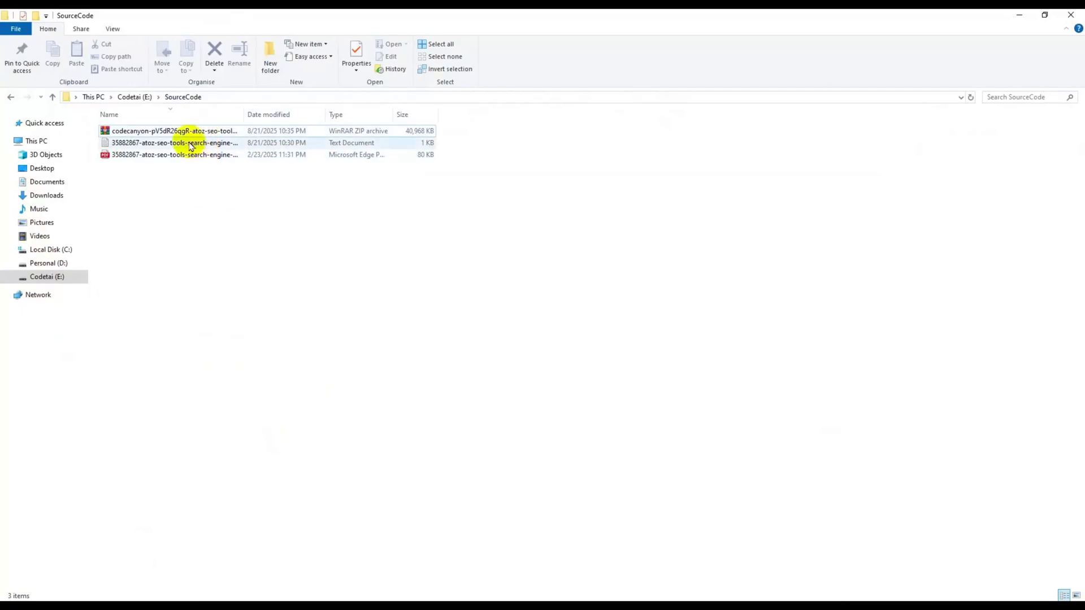
- Extract the codecanyon ZIP to its own folder and open it
right_click(188, 133)
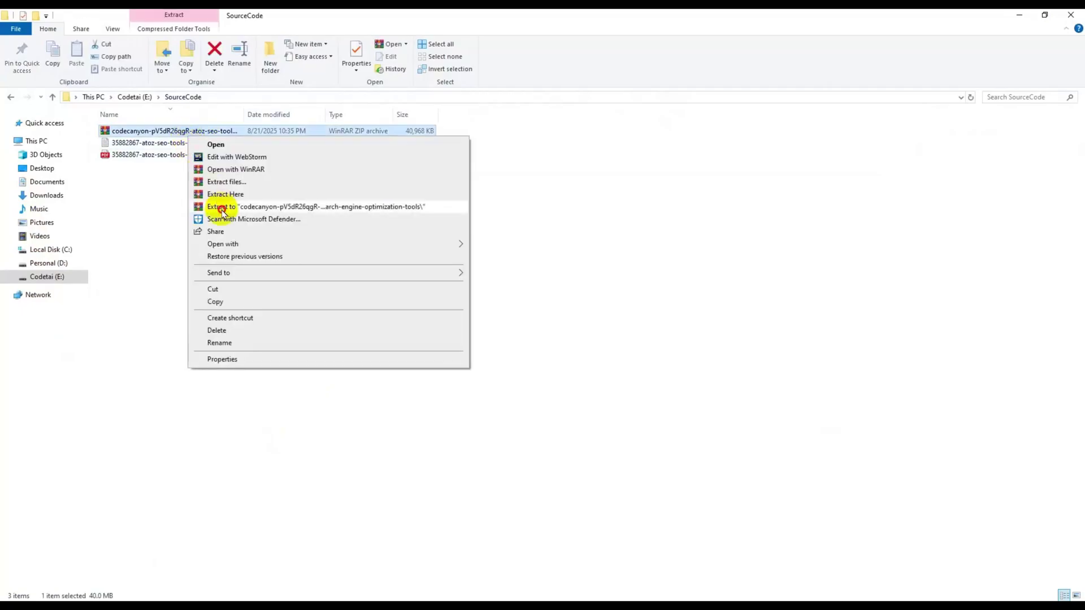
click(223, 207)
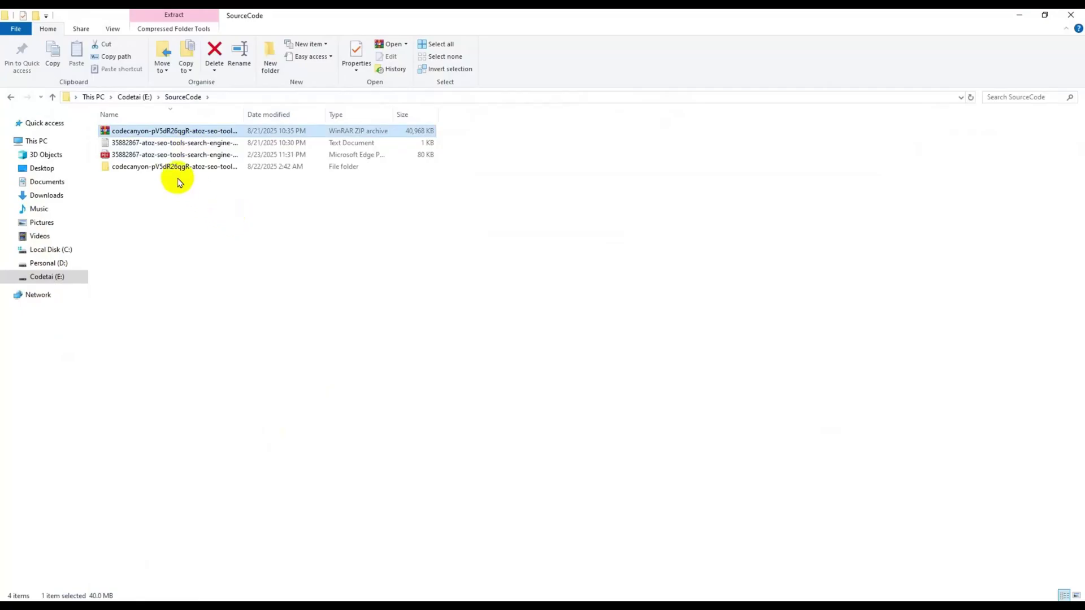
double_click(170, 166)
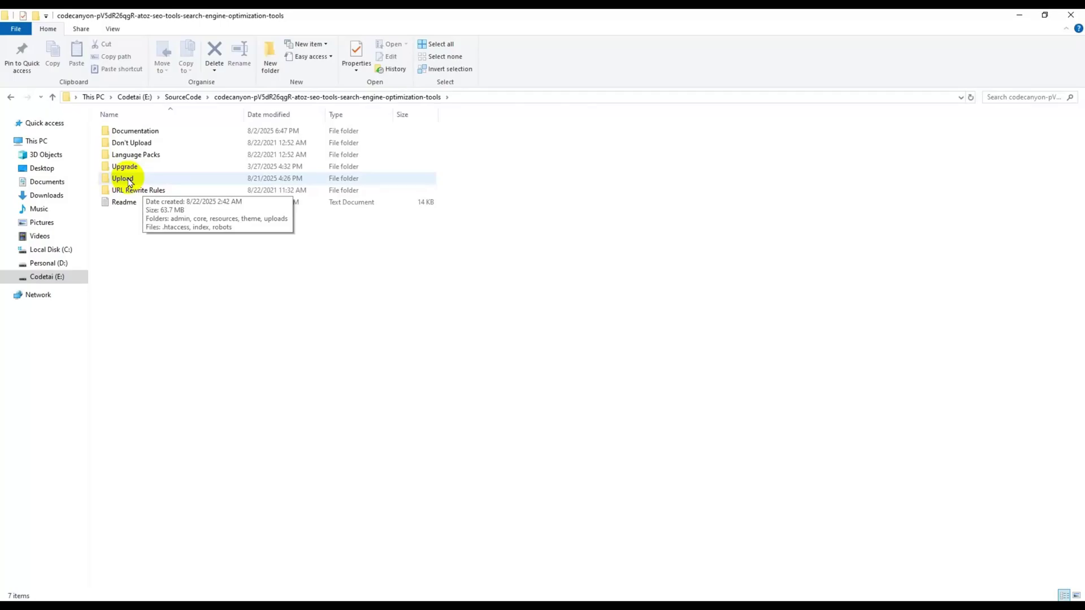
- Compress the Upload folder into Upload.zip (ZIP format) and return to the File Manager
right_click(130, 182)
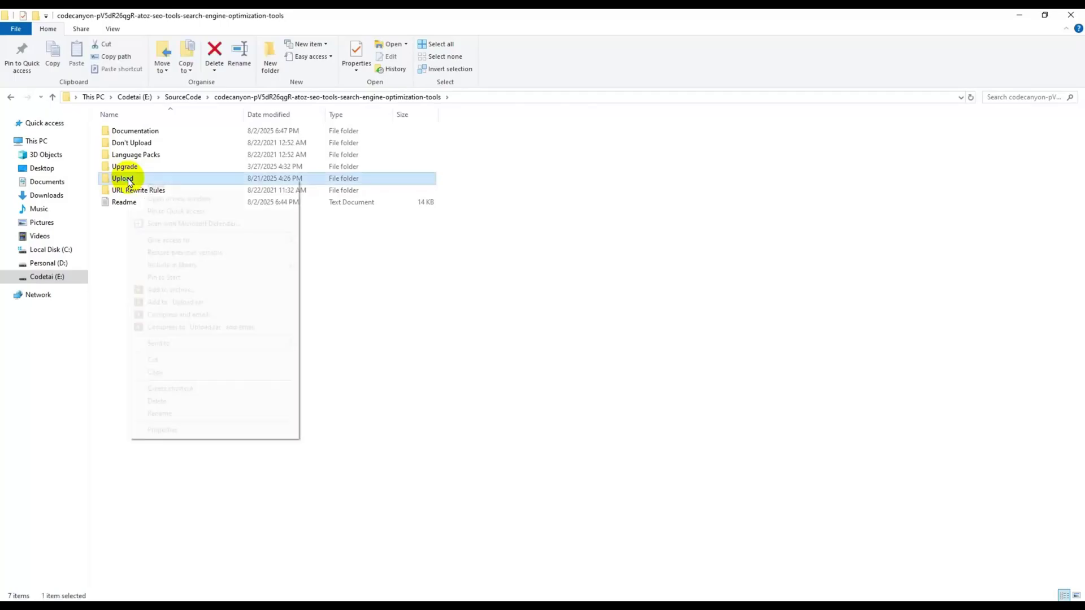
click(180, 290)
click(495, 305)
click(539, 421)
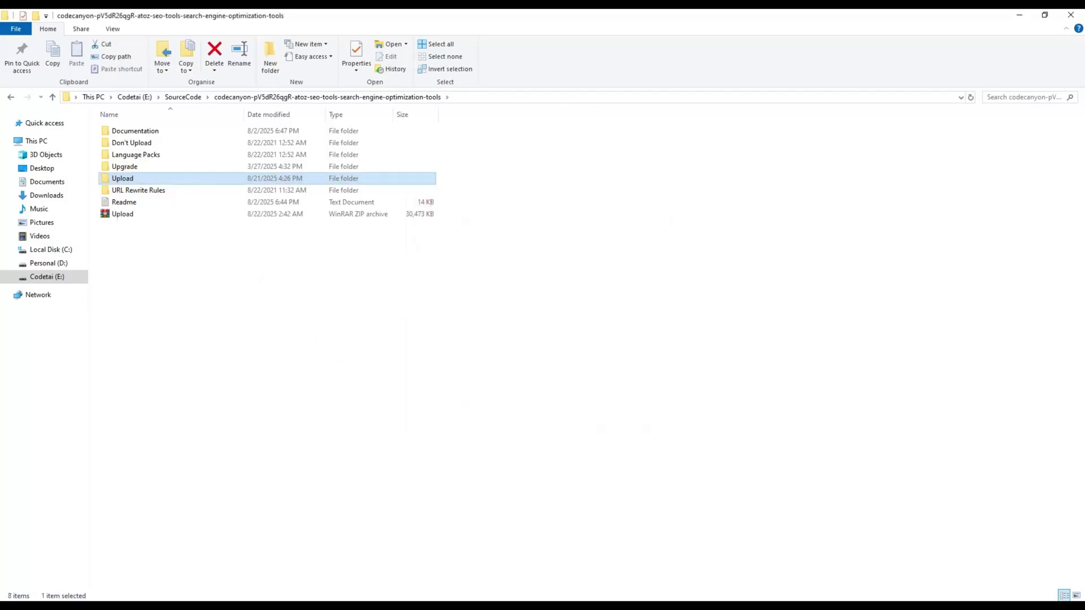
click(136, 219)
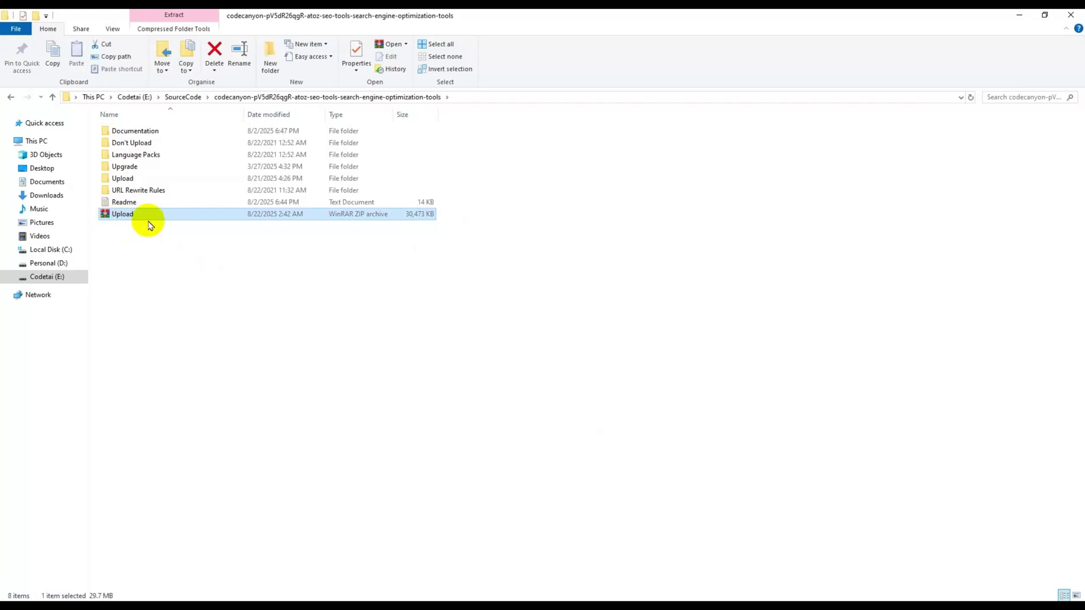
click(226, 605)
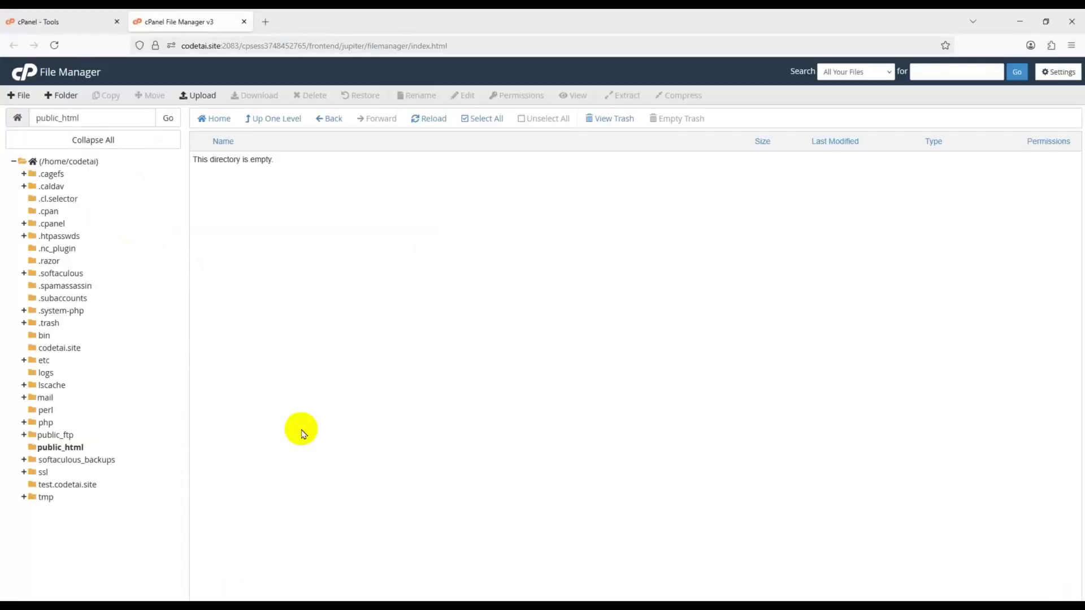
- Upload Upload.zip (29.76 MB) from the codecanyon folder into public_html
click(202, 97)
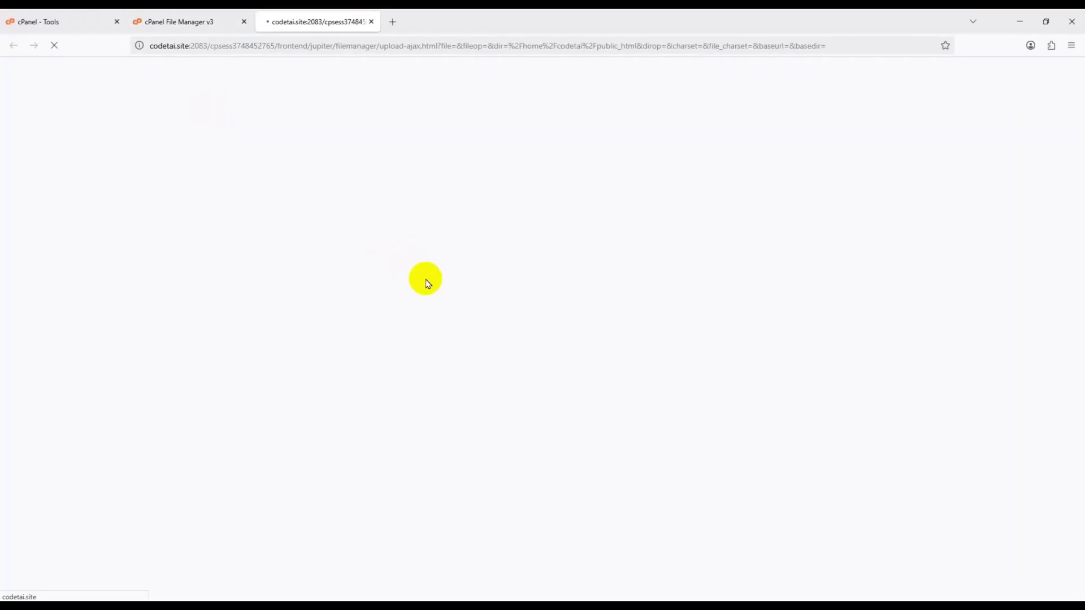
click(536, 267)
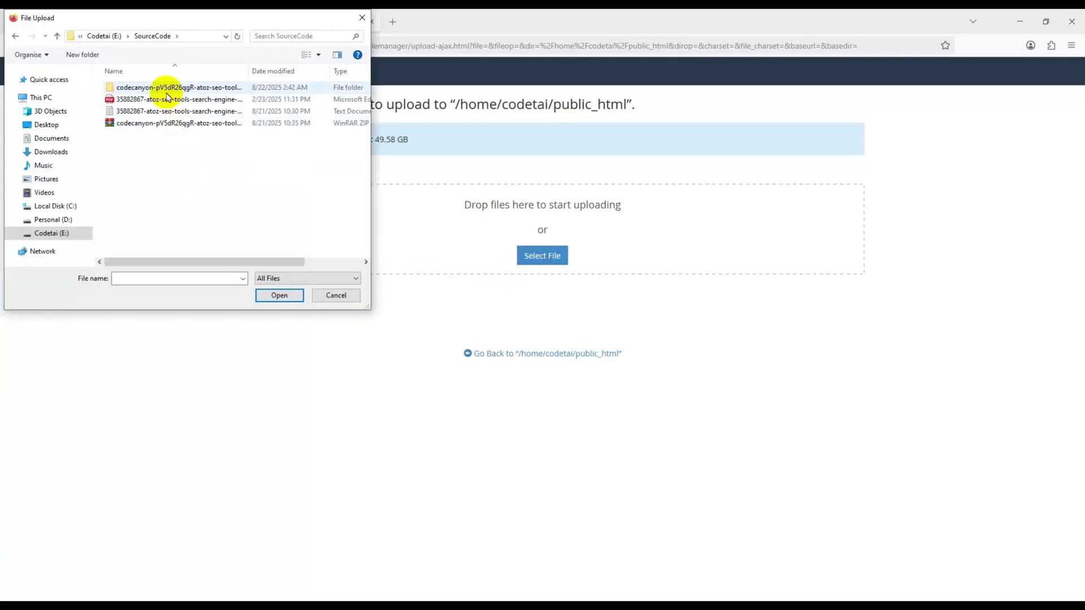
double_click(166, 92)
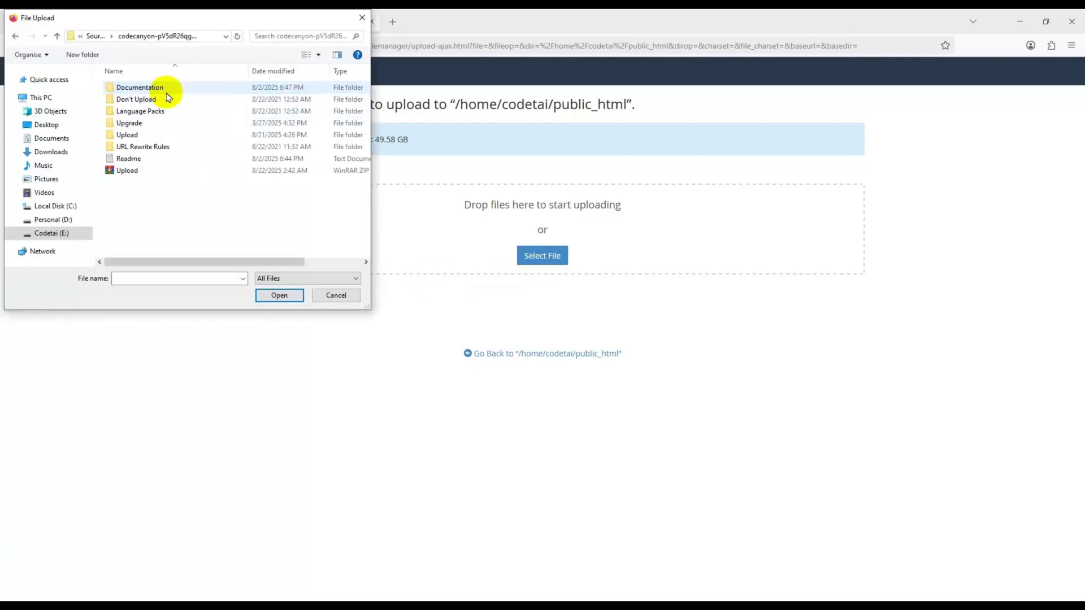
double_click(136, 175)
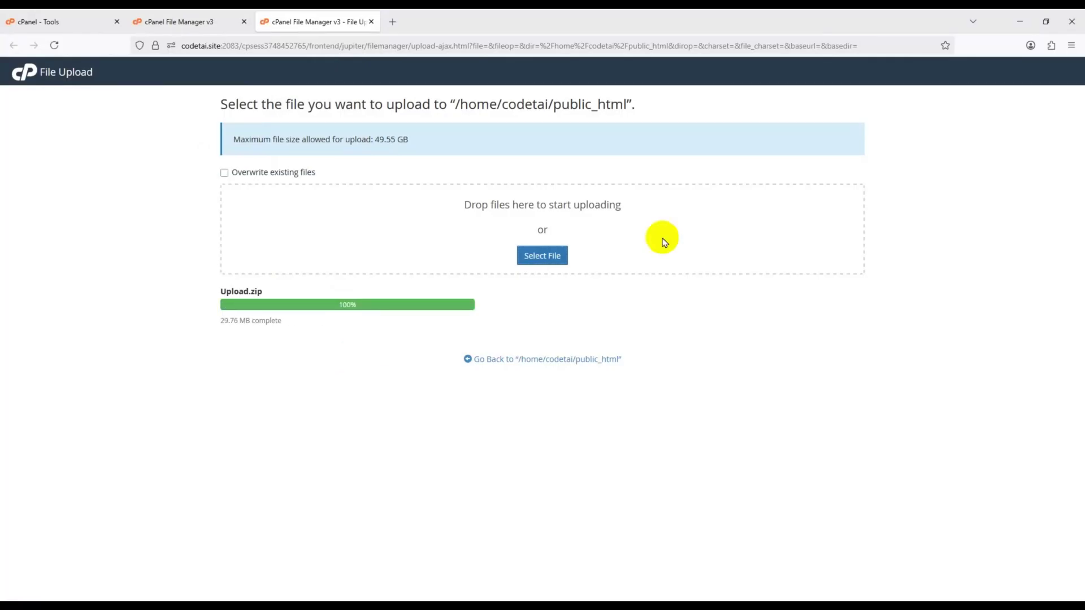
click(500, 362)
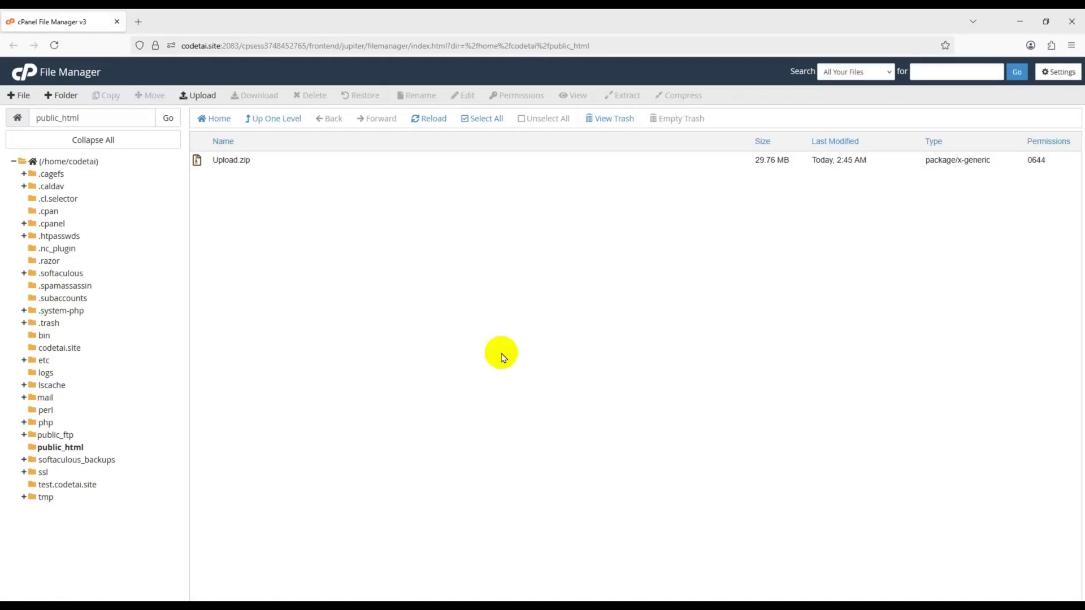
- Extract Upload.zip into public_html and close the extraction results
click(265, 163)
right_click(266, 165)
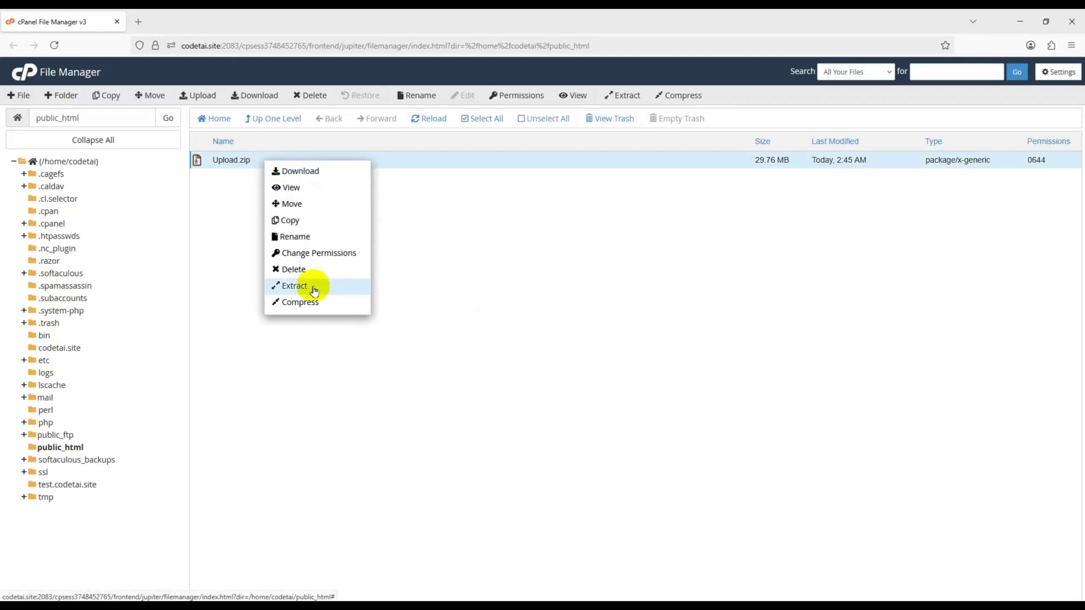
click(314, 290)
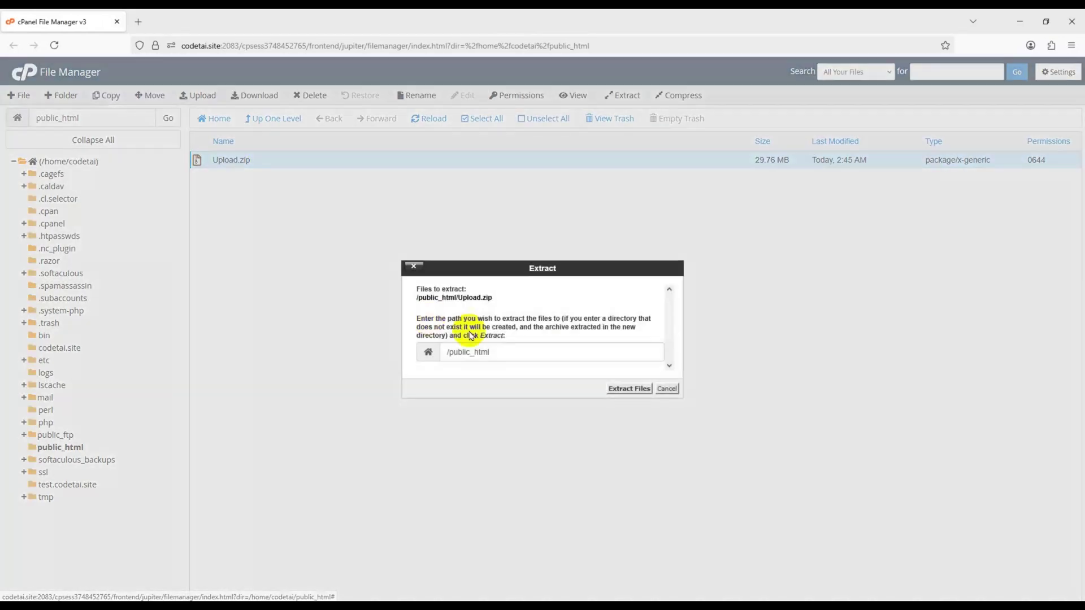
click(630, 396)
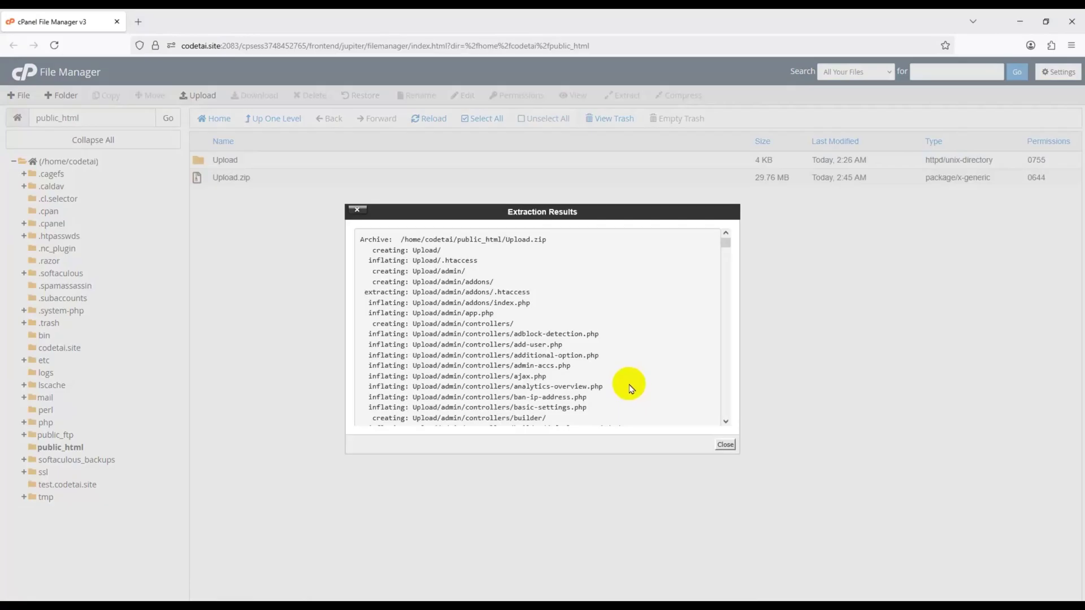
click(725, 445)
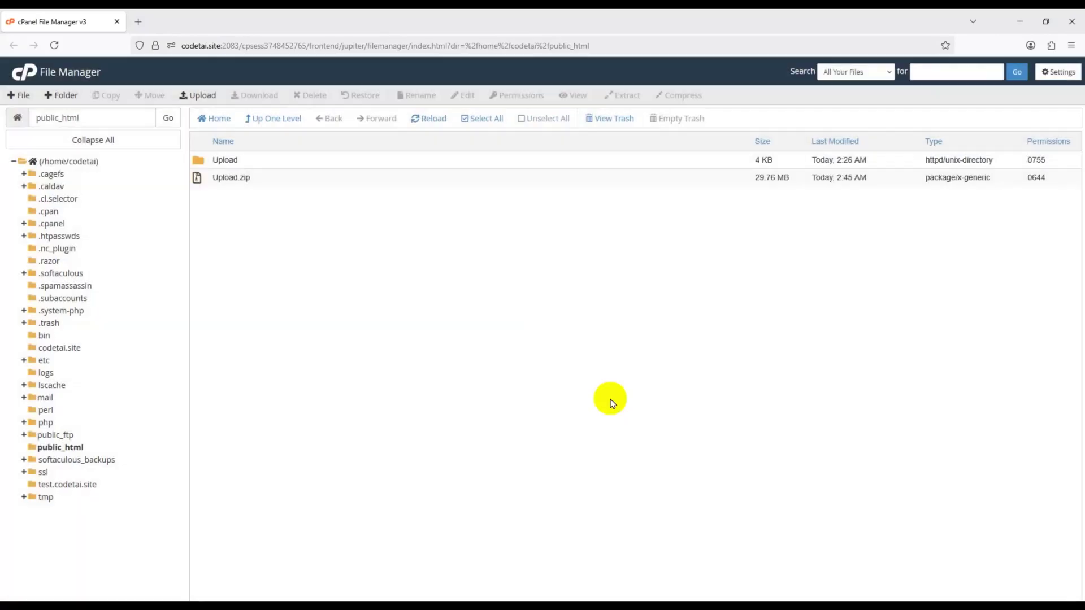
- Delete the Upload.zip archive and open the extracted Upload folder
click(281, 182)
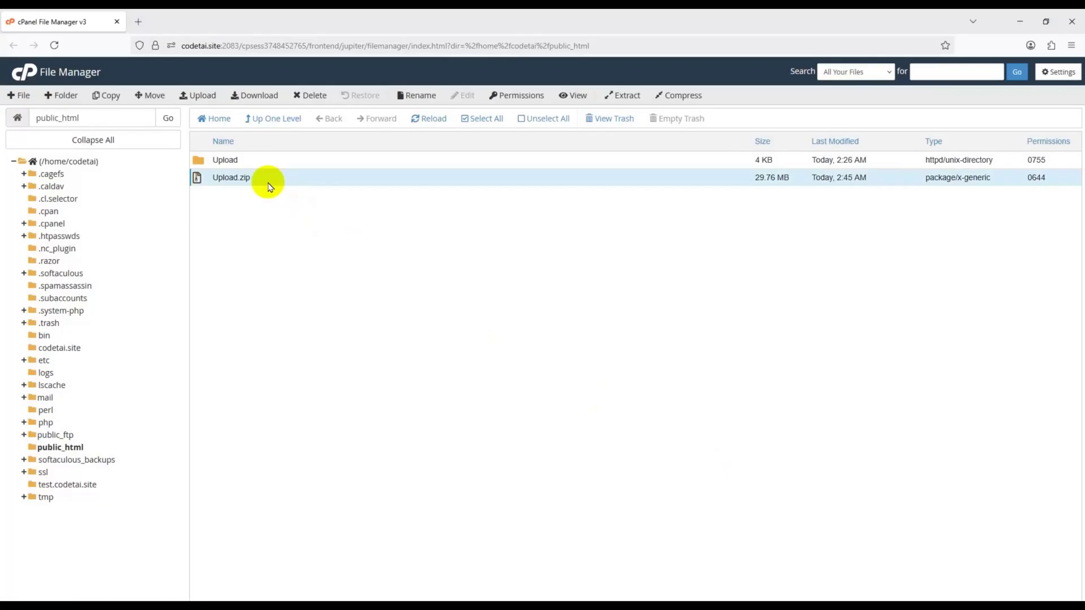
click(310, 95)
click(633, 365)
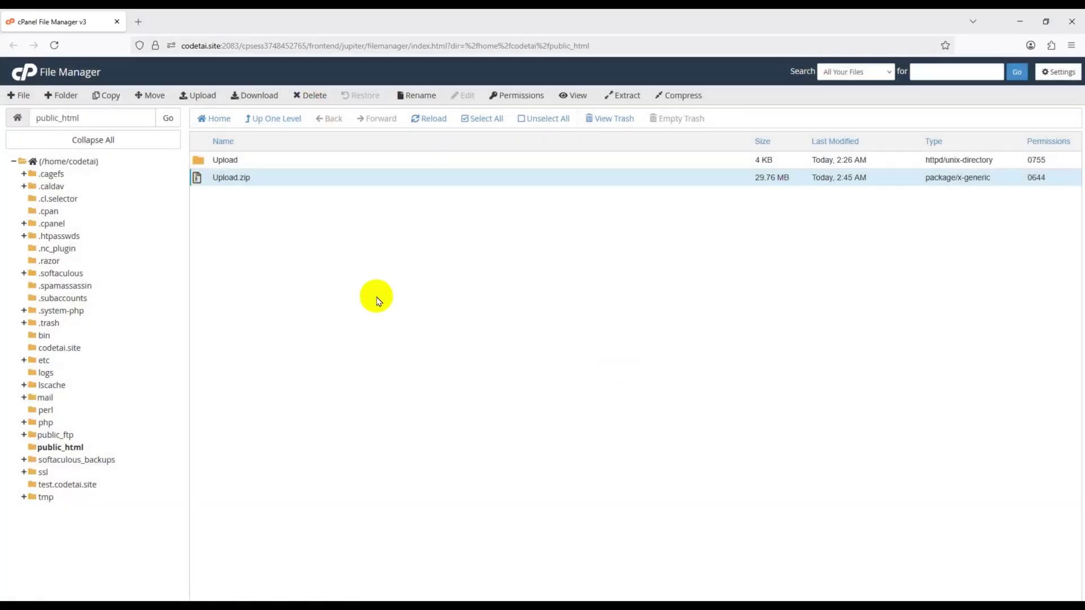
double_click(266, 165)
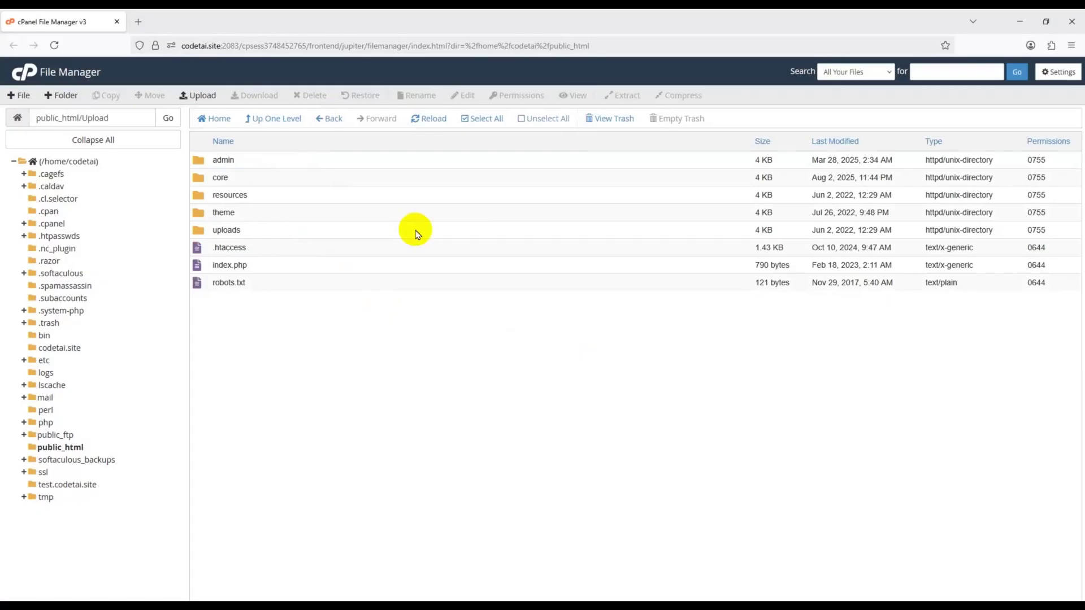
- Move everything in the Upload folder up into public_html
click(481, 119)
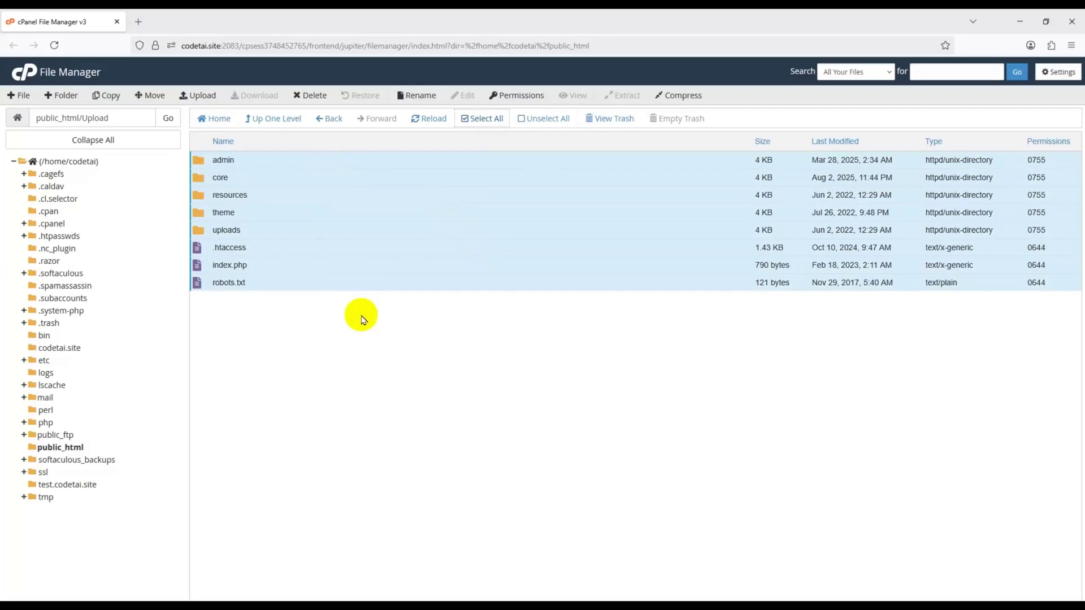
click(151, 96)
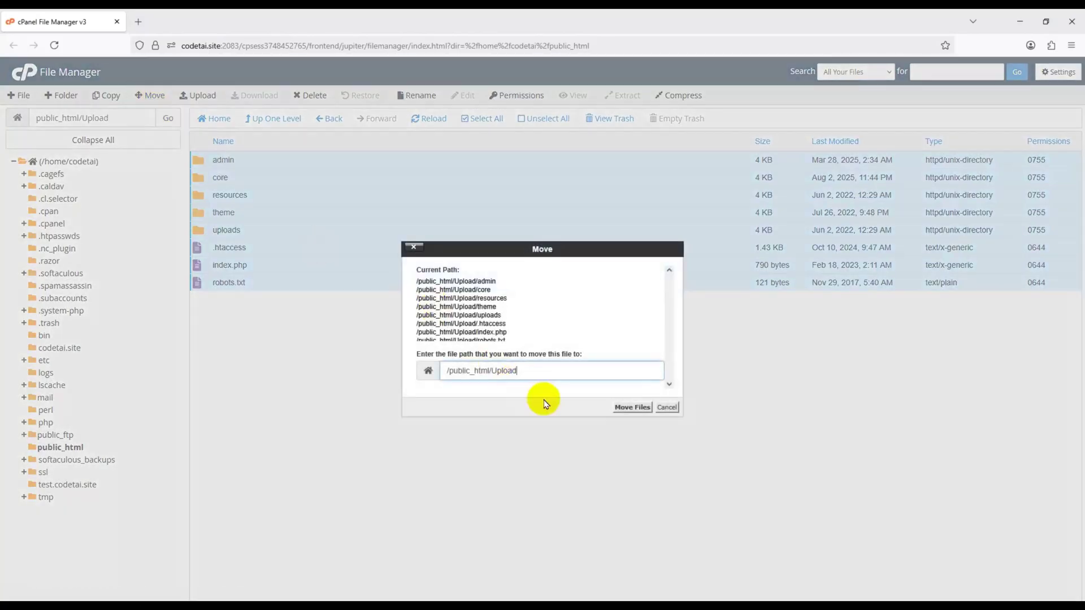
drag(537, 375, 489, 391)
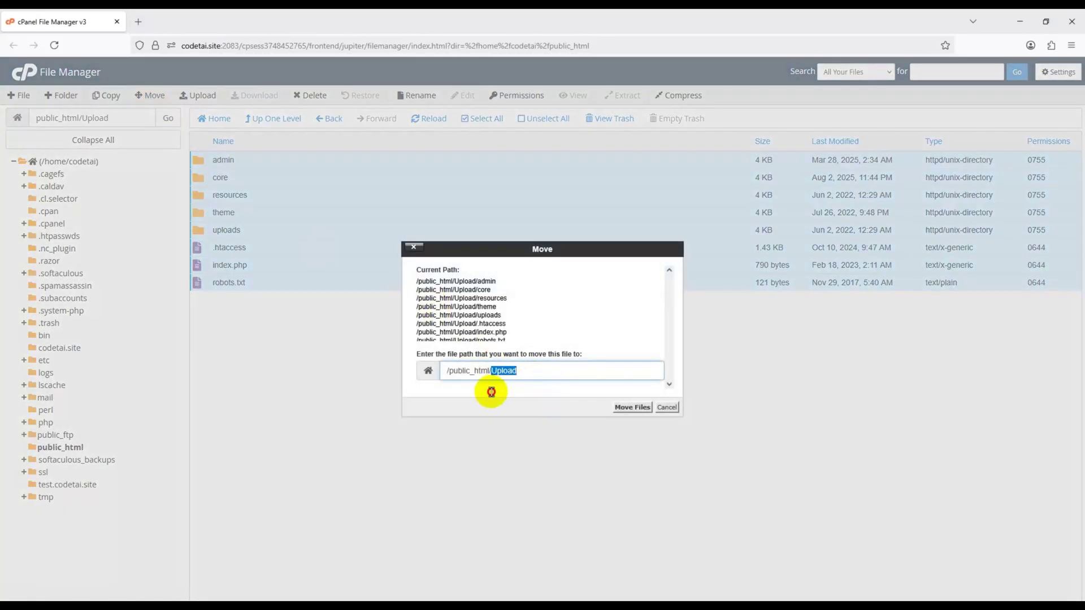
key(BackSpace)
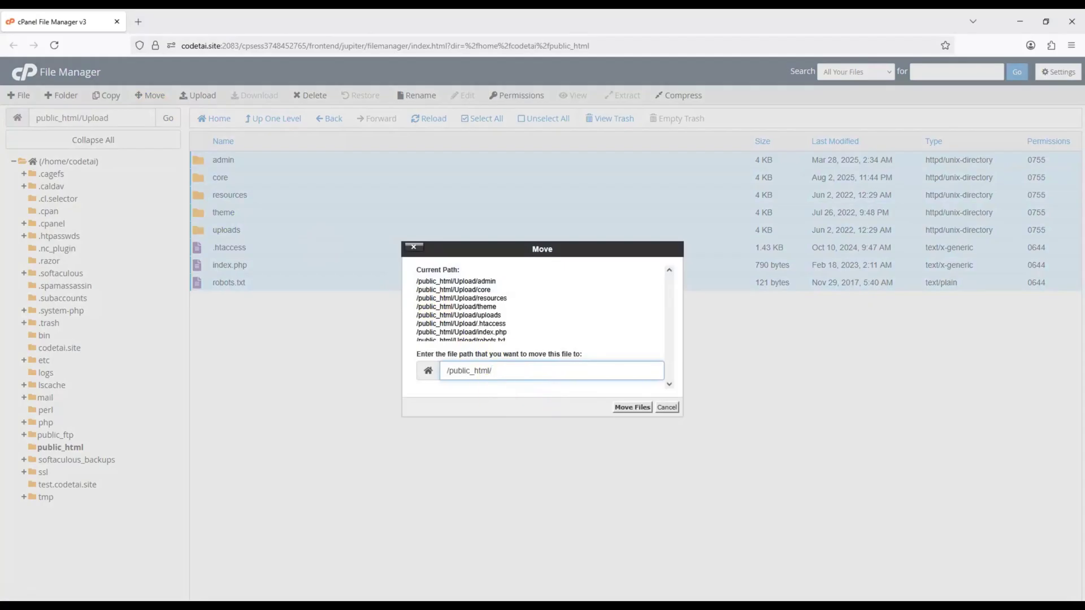
click(629, 407)
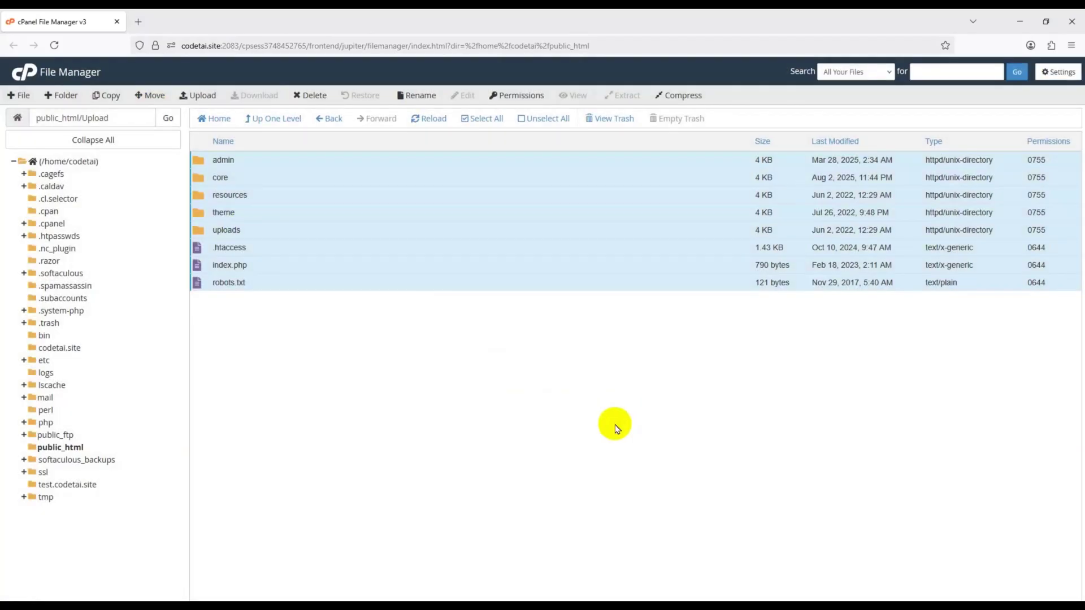
- Check that the Upload folder is now empty and delete it from public_html
click(68, 449)
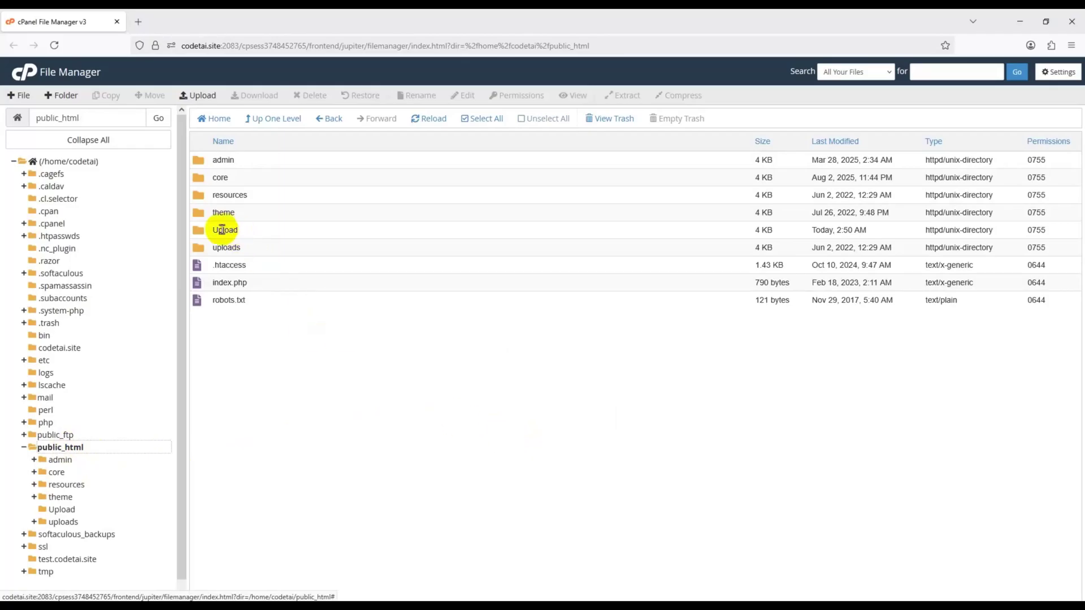
click(224, 230)
double_click(273, 233)
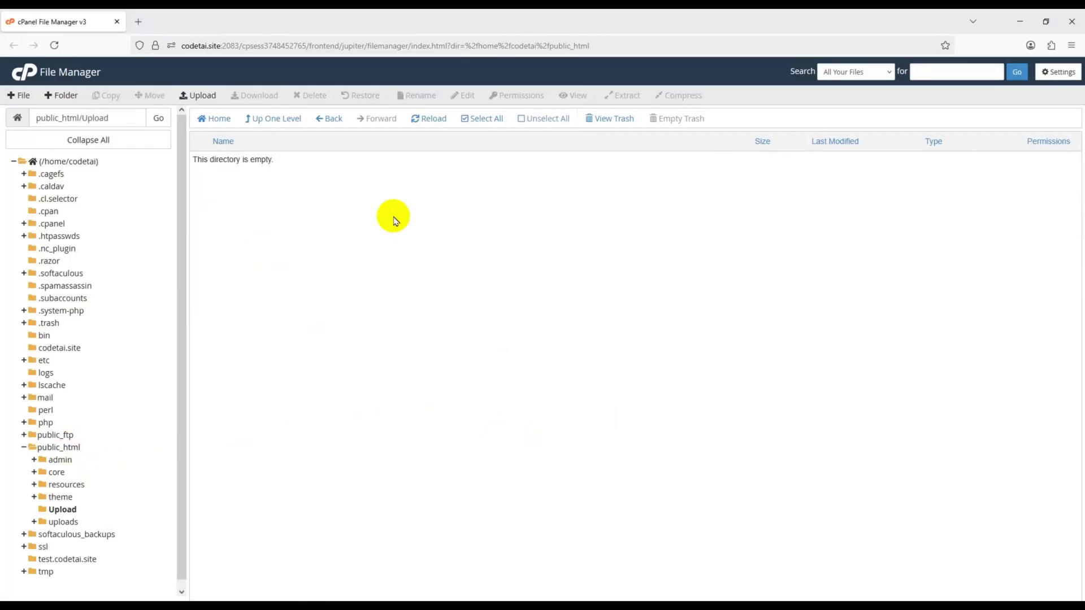
click(333, 118)
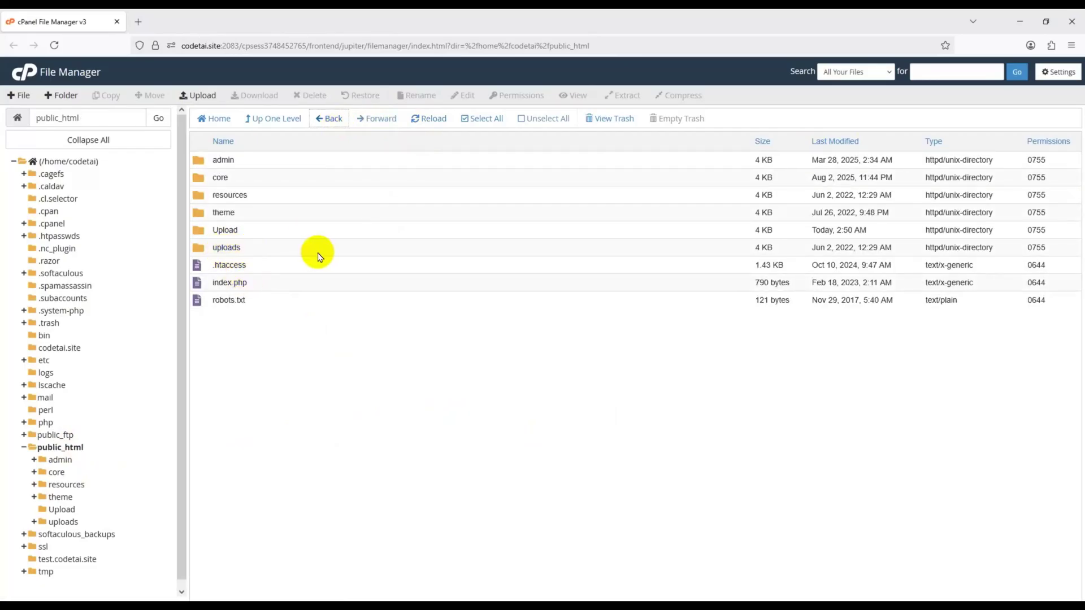
click(215, 234)
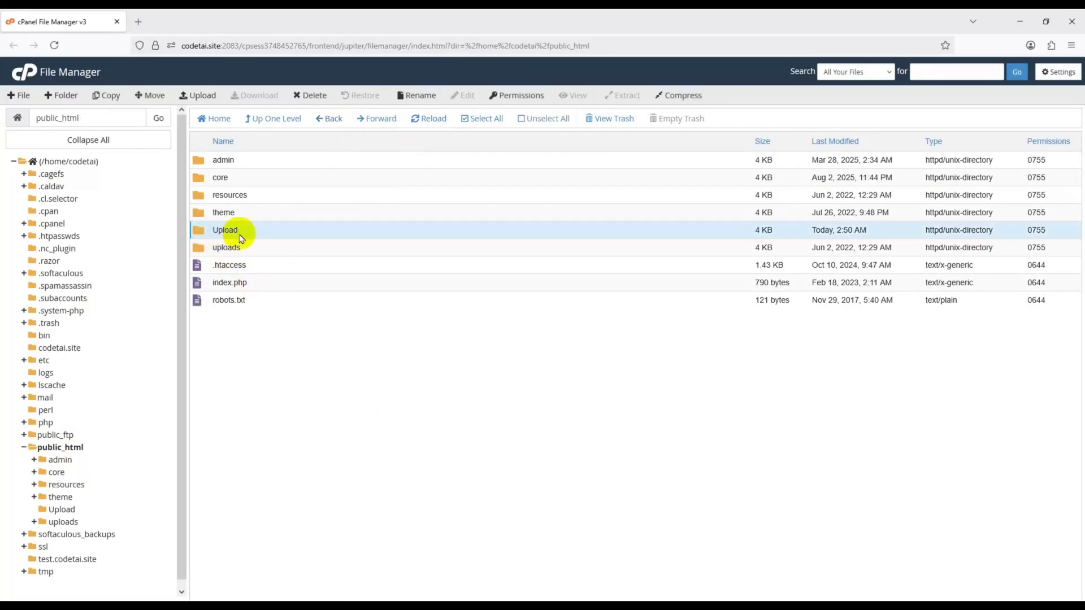
click(323, 103)
click(637, 363)
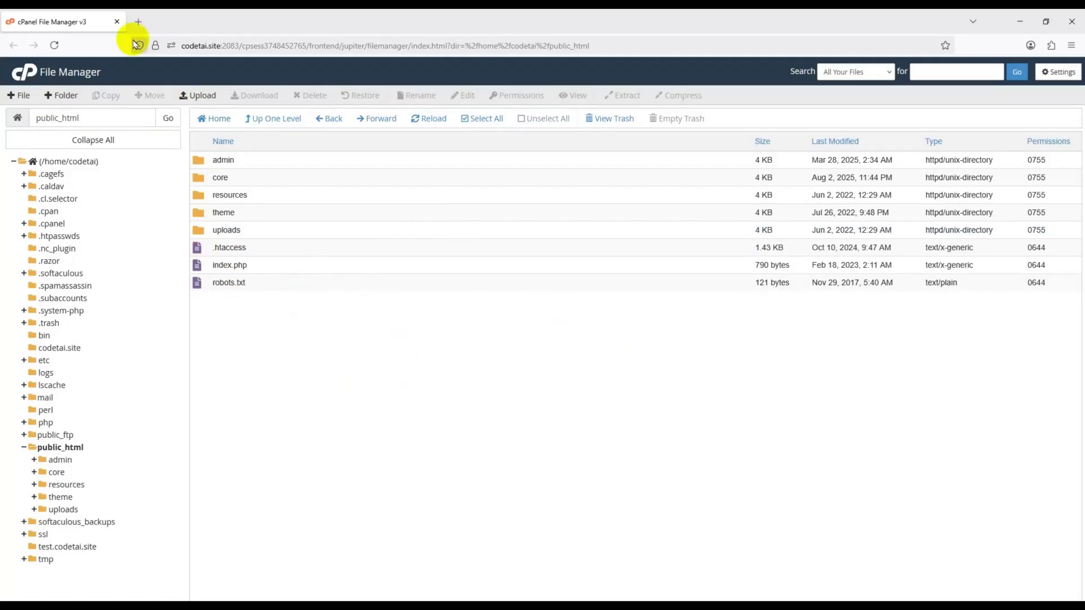
- Load codetai.site in a new tab and continue past the passed requirements check
click(139, 25)
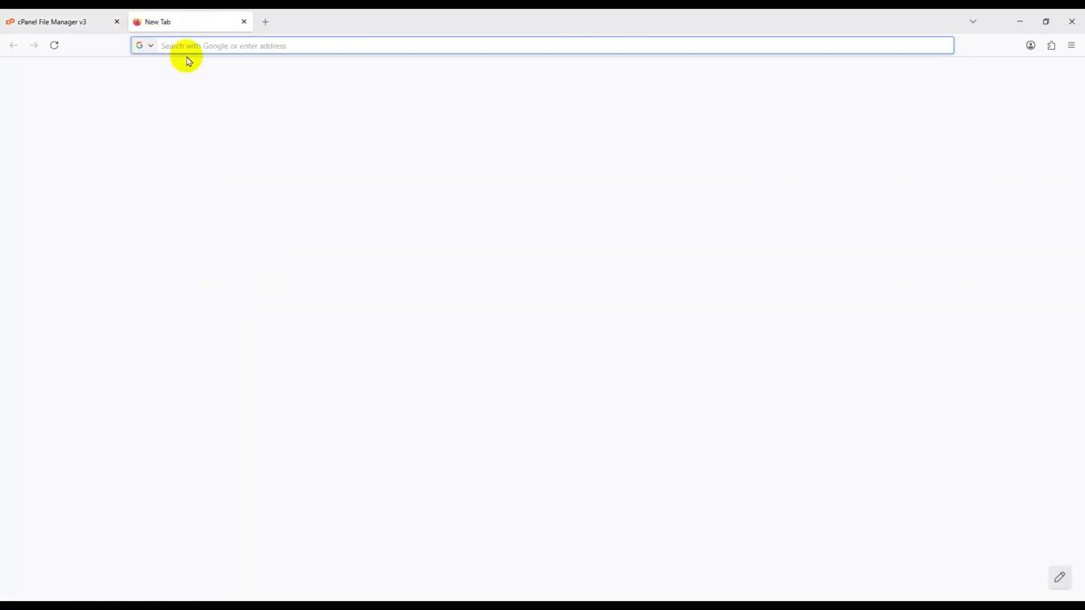
text(codetai)
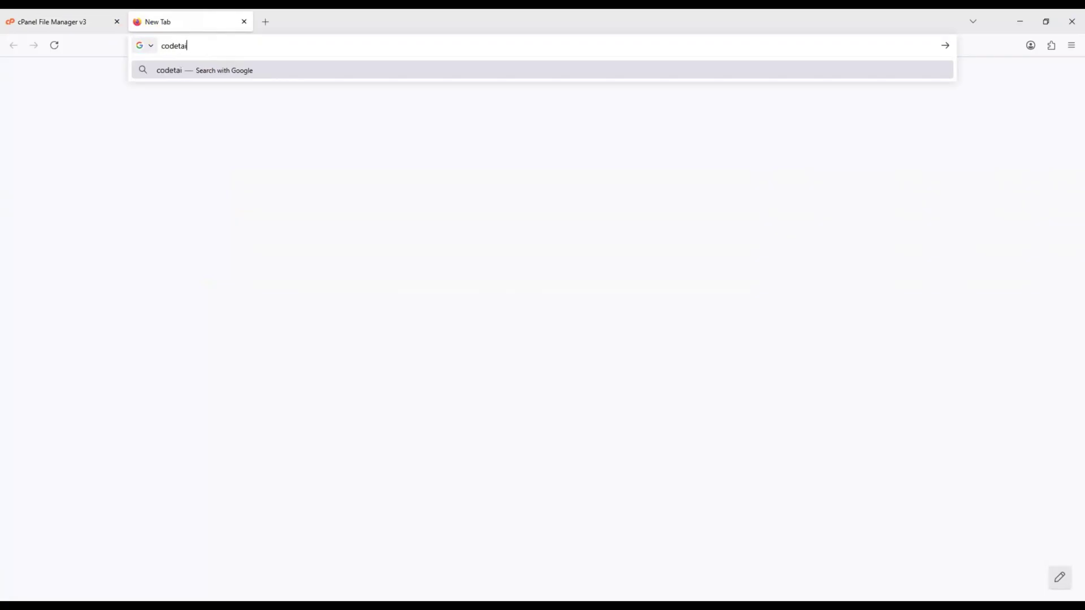
text(.site)
key(Return)
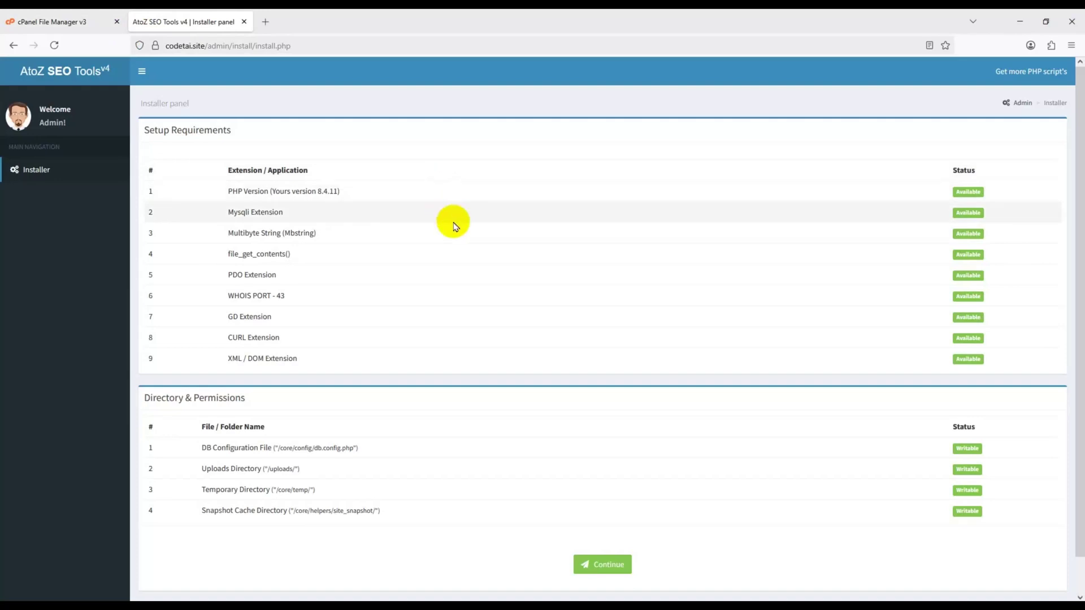
scroll(565, 339, down, 1)
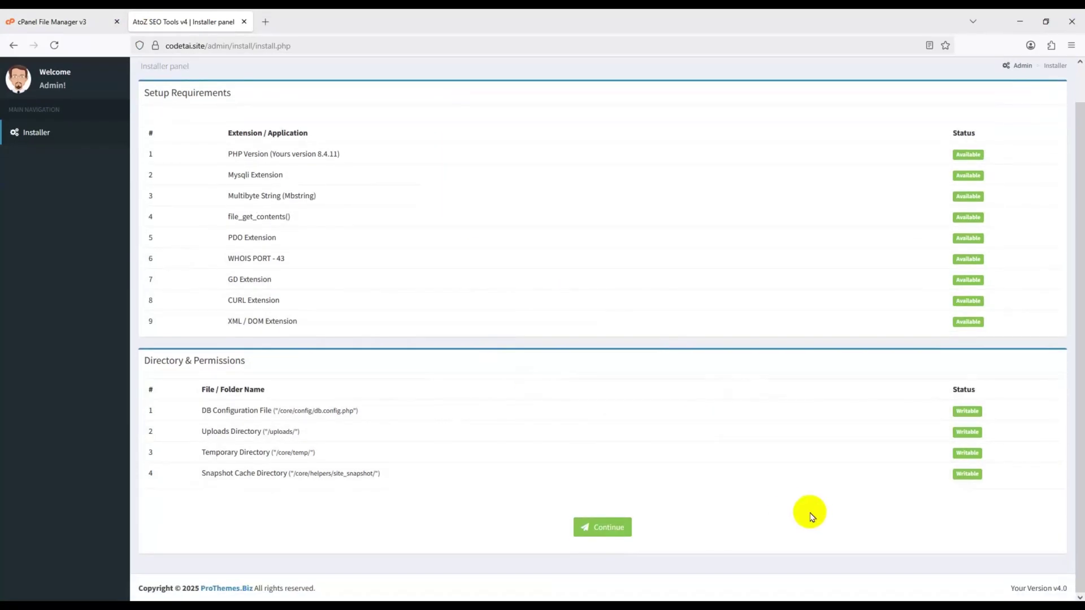
click(611, 531)
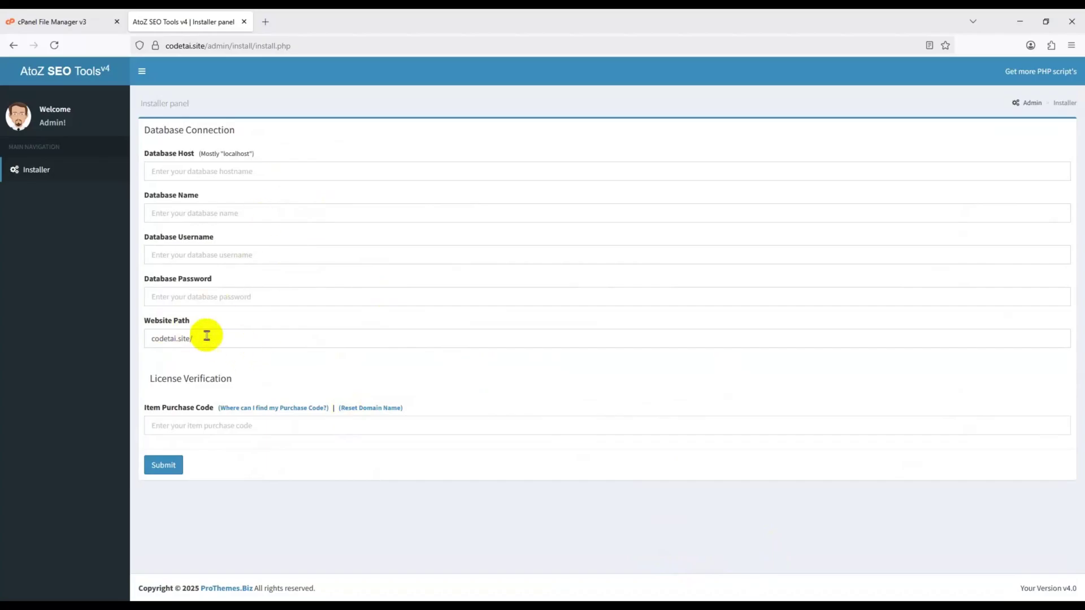
drag(238, 338, 113, 338)
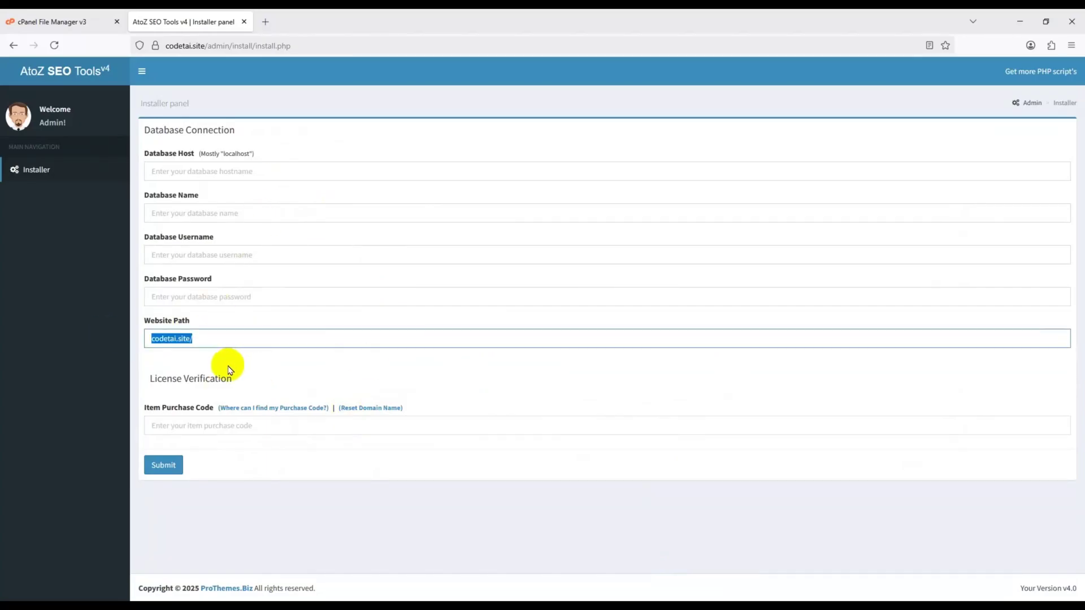
click(232, 340)
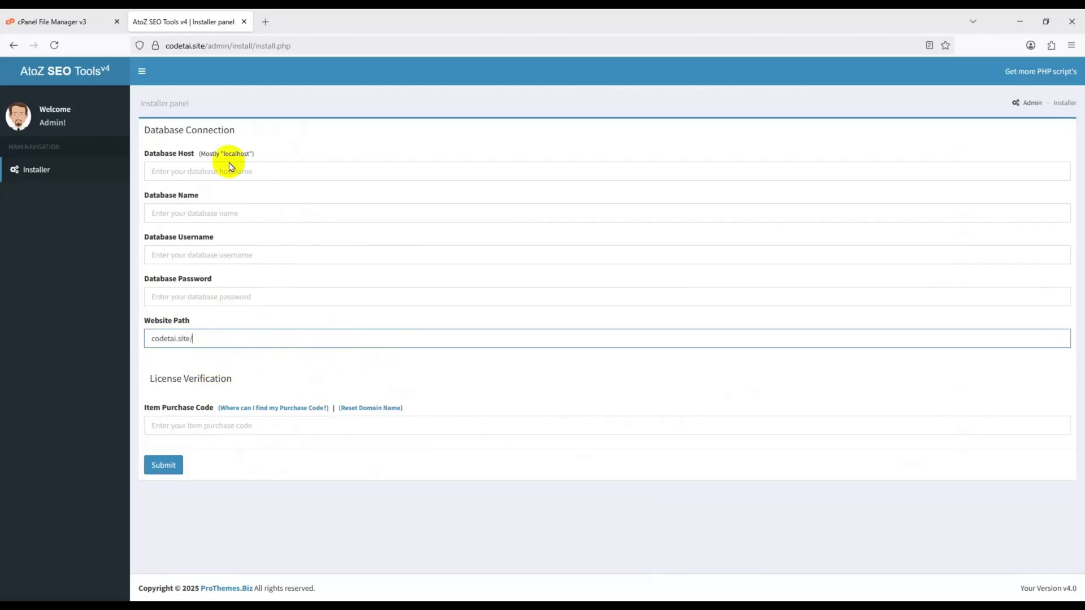
click(113, 16)
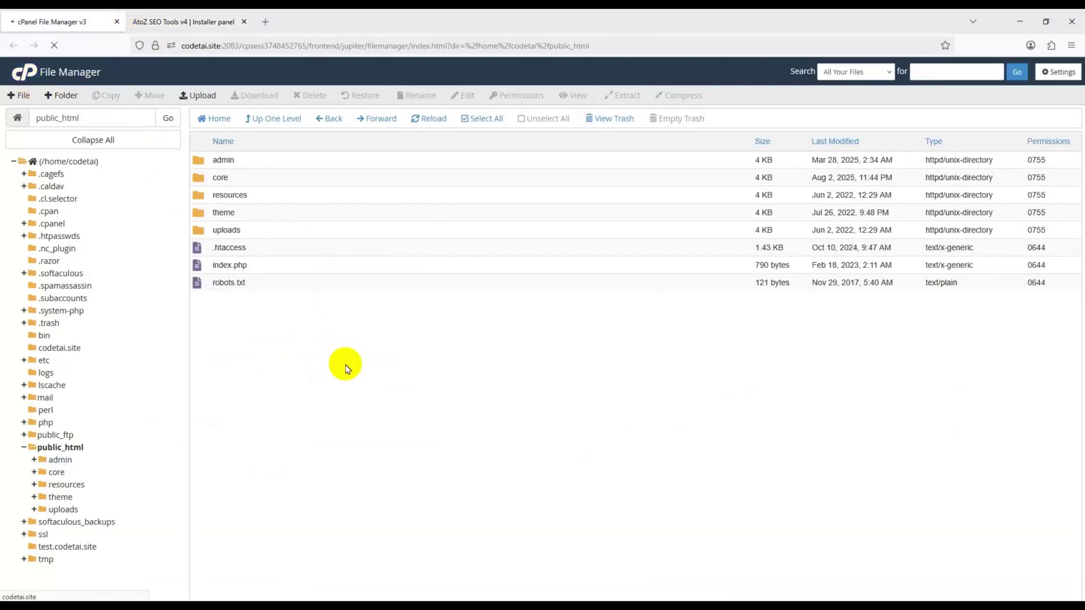
- Create the database codetai_data with the Database Wizard
scroll(405, 375, down, 5)
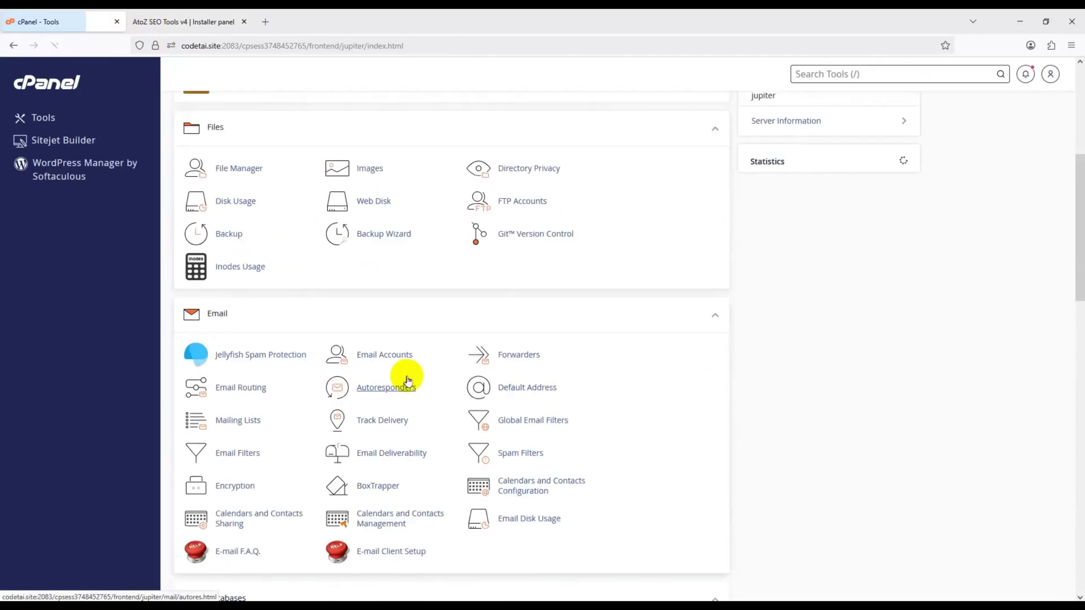
scroll(737, 420, down, 5)
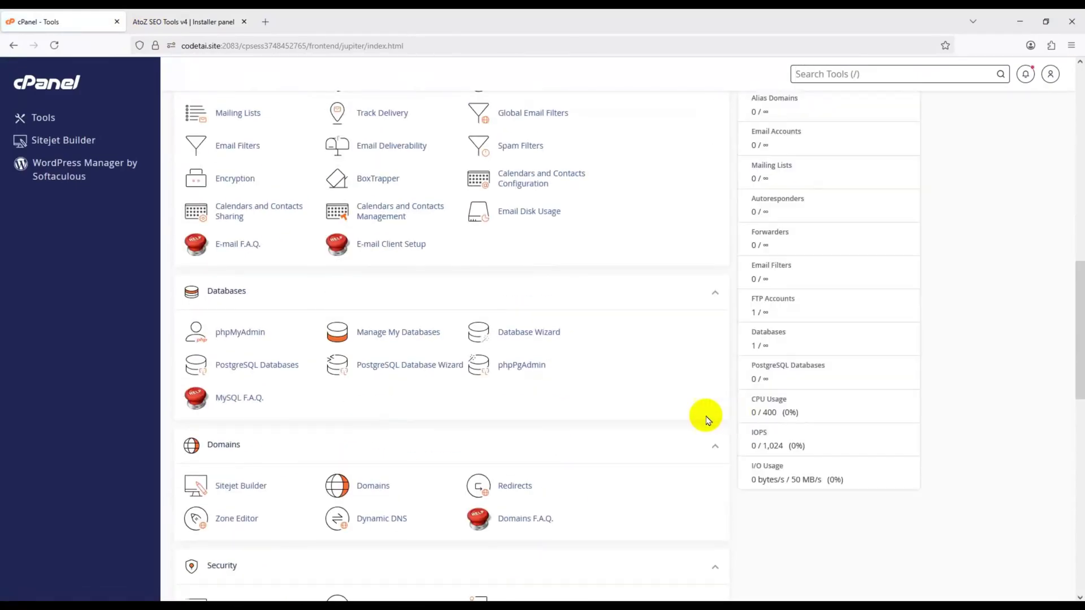
click(529, 342)
click(283, 235)
text(ds)
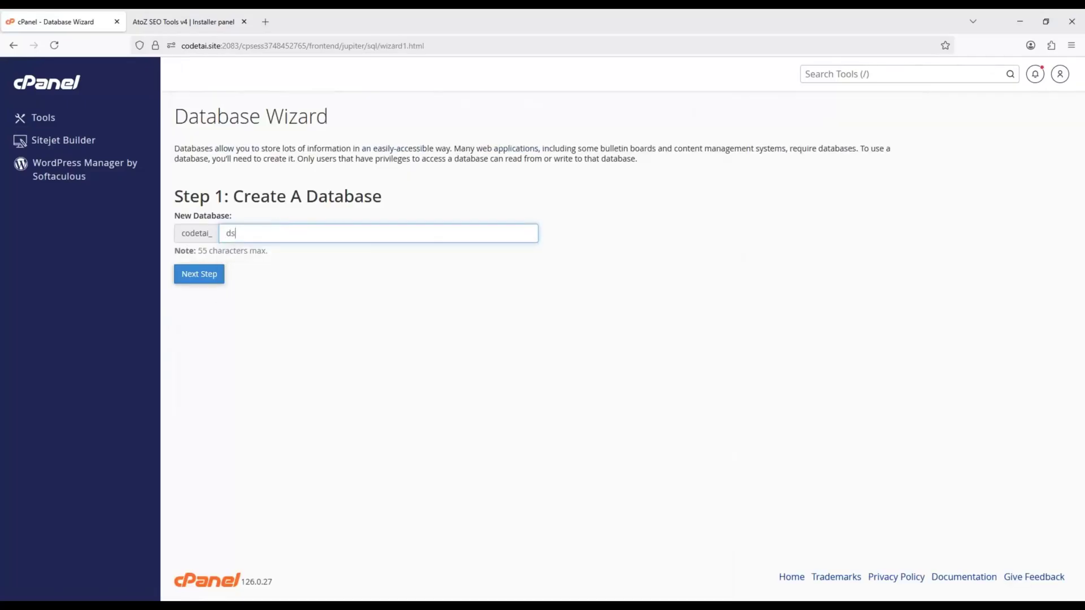
key(BackSpace)
text(ata)
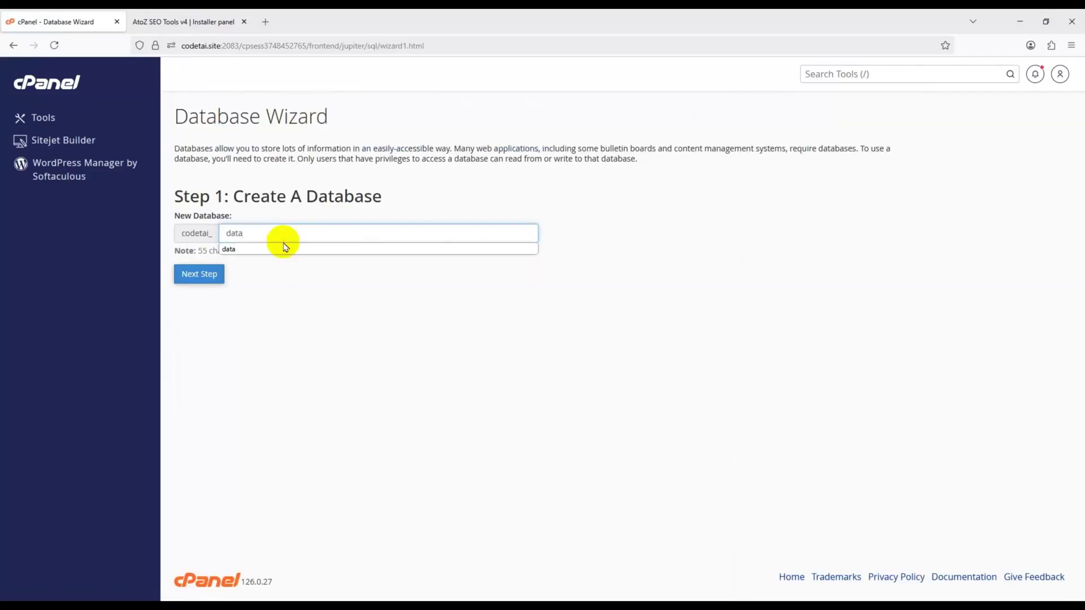
click(208, 284)
- Set the database username to userdata and generate and copy a strong password
click(263, 223)
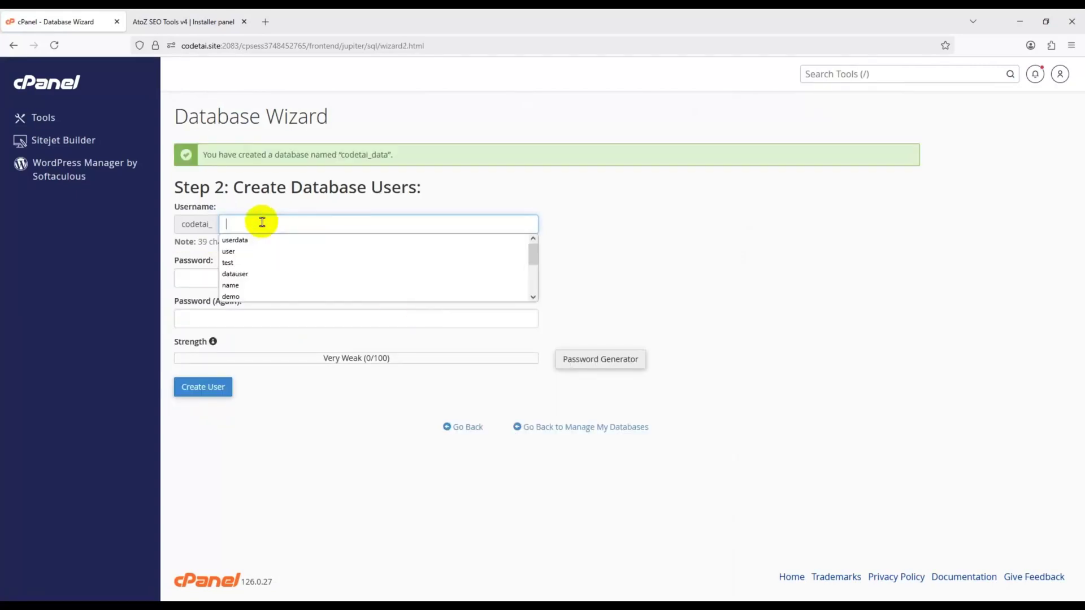
text(userdata)
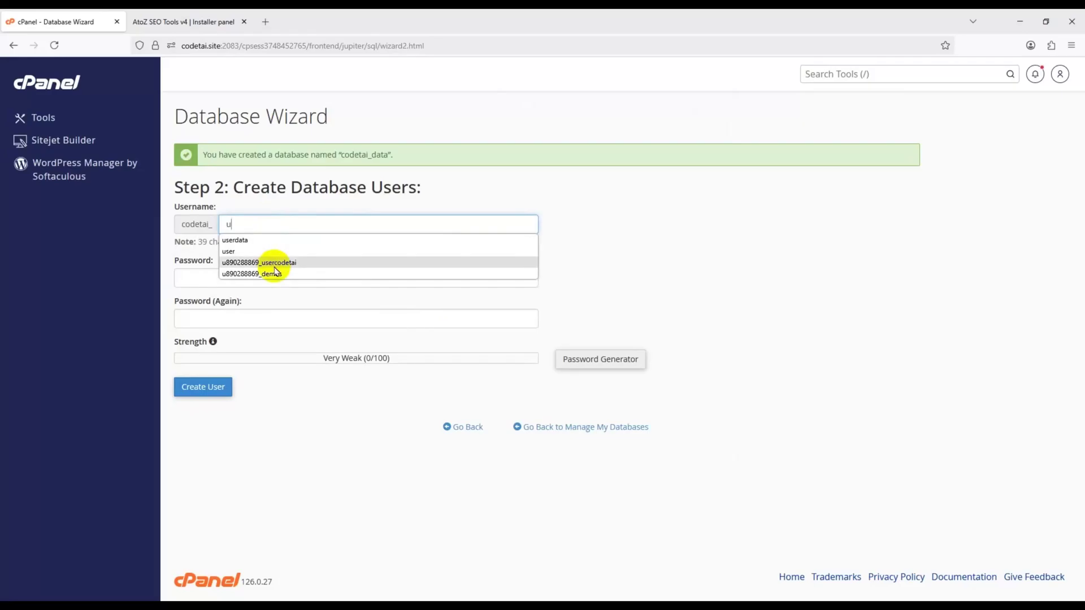
click(275, 241)
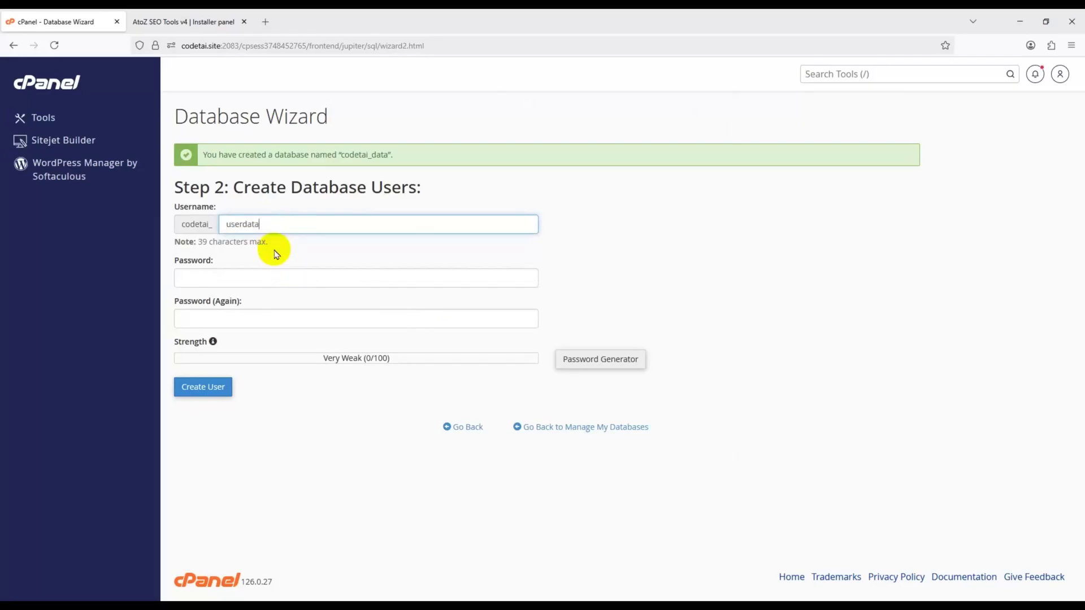
click(583, 358)
drag(501, 292, 450, 292)
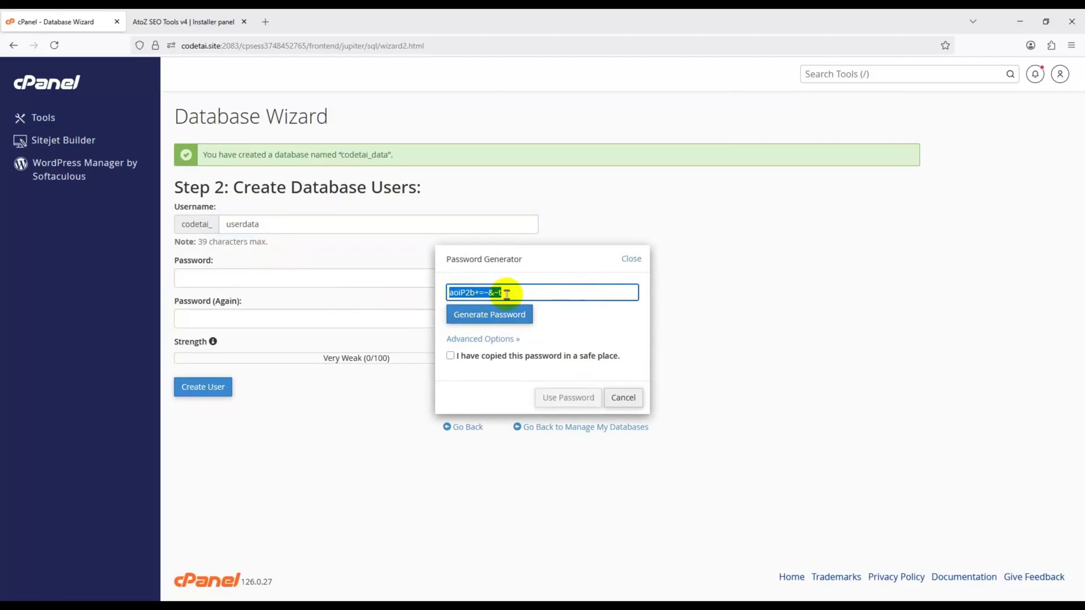
right_click(495, 302)
click(511, 368)
- Paste the password into the installer's Database Password field, then create the user
click(184, 22)
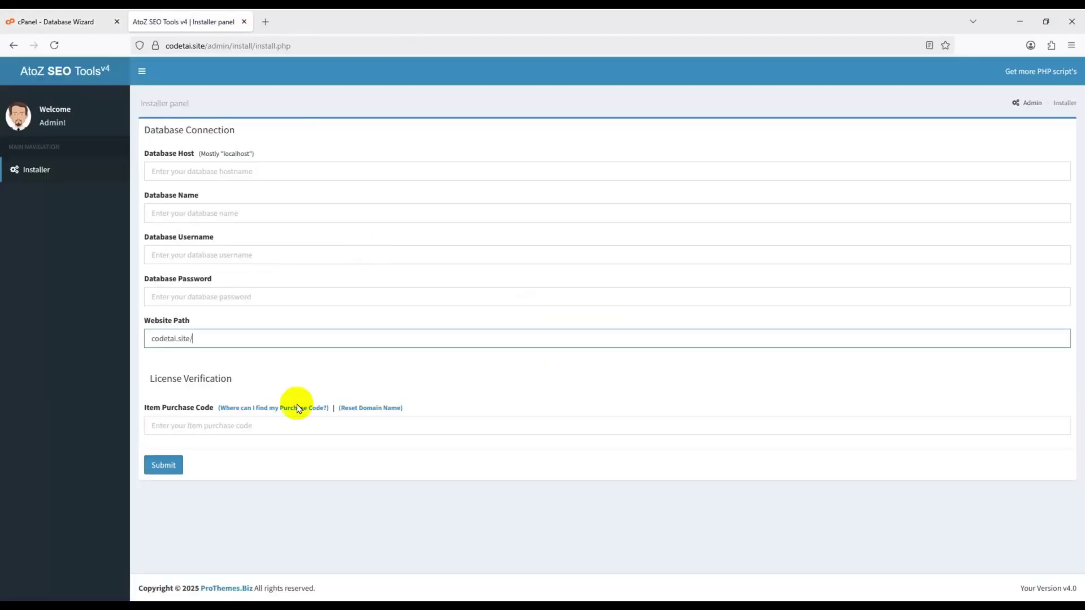
right_click(197, 295)
click(239, 402)
click(26, 13)
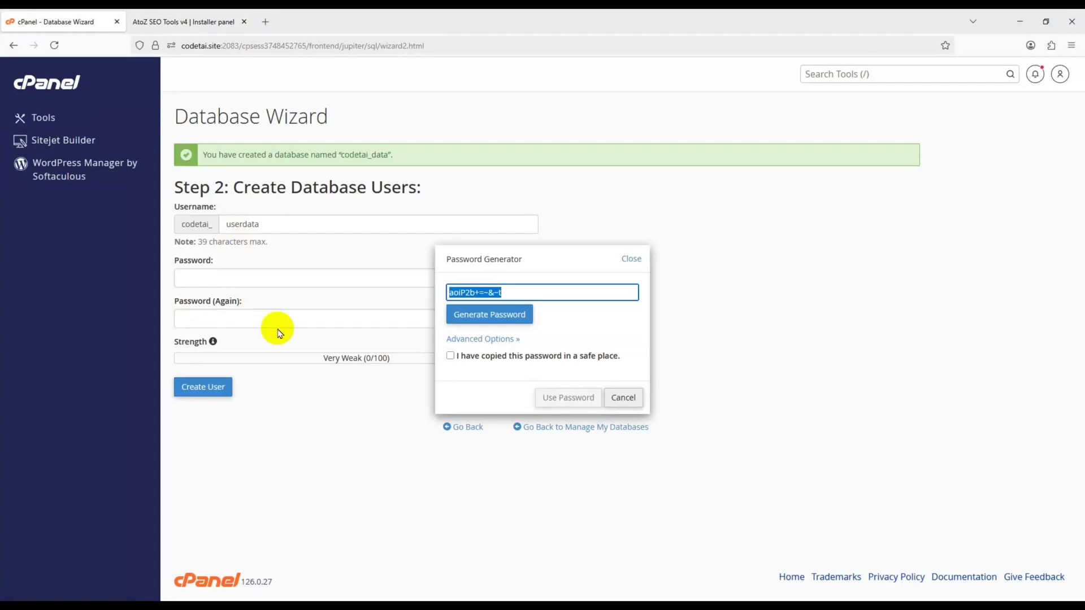
click(451, 357)
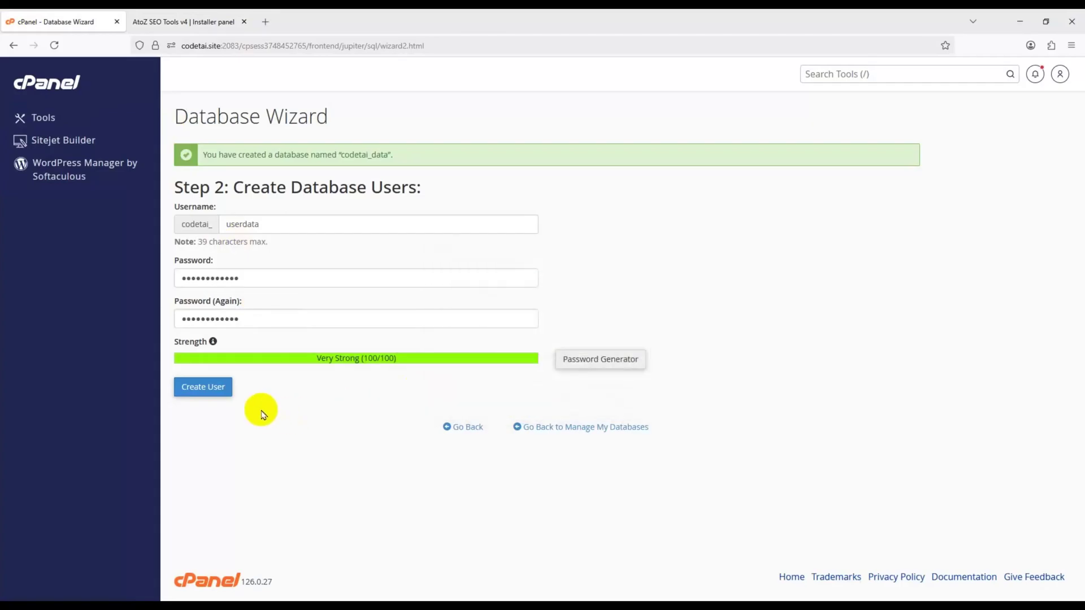
click(201, 391)
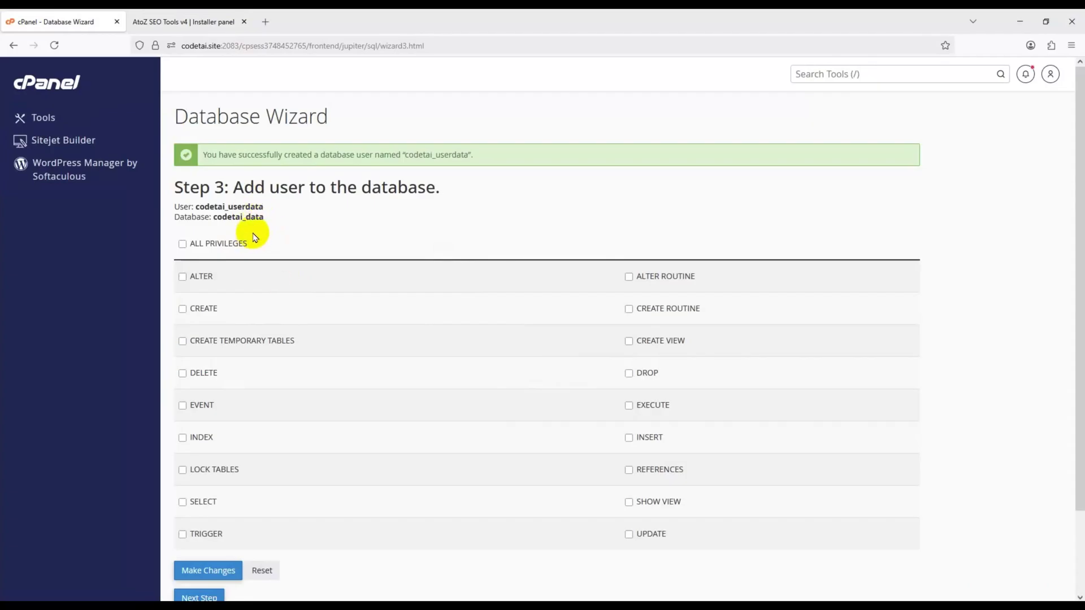
- Copy codetai_userdata from the wizard into the installer's Database Username field
click(184, 22)
click(40, 22)
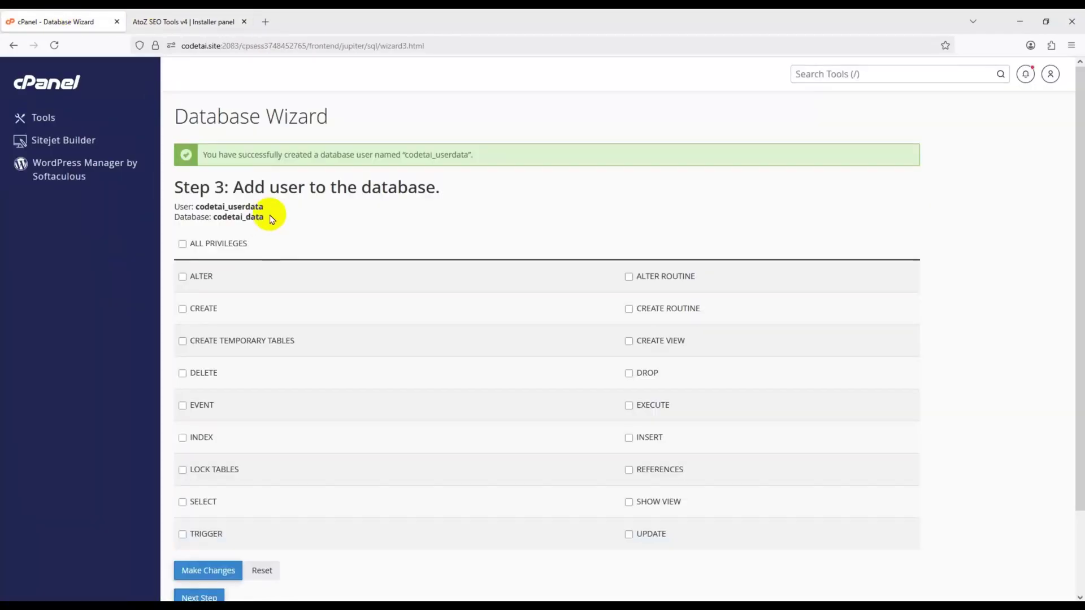
drag(263, 207, 203, 205)
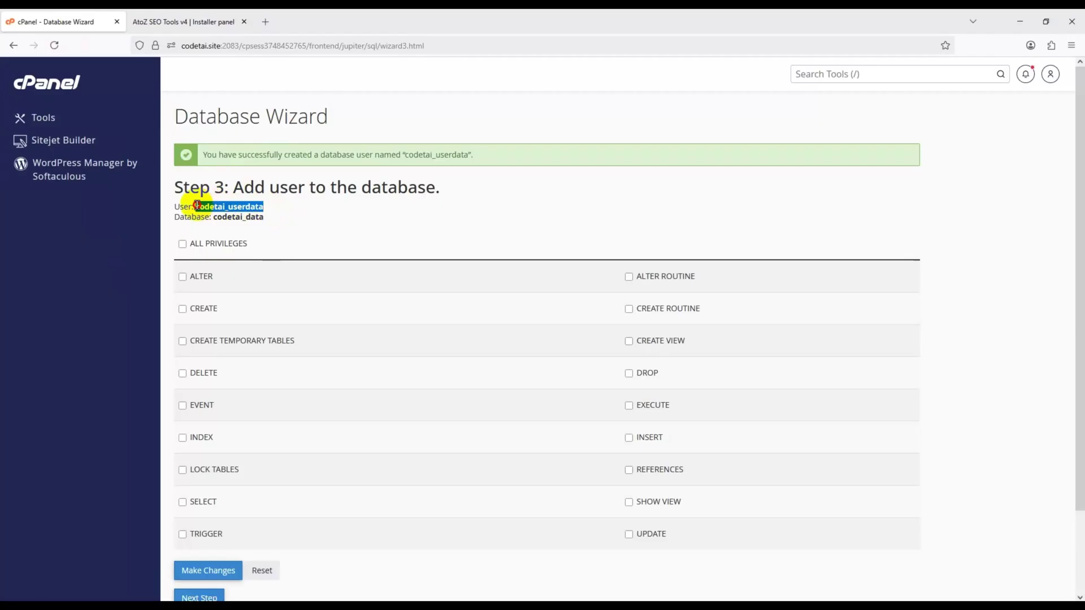
right_click(197, 207)
click(214, 215)
click(175, 20)
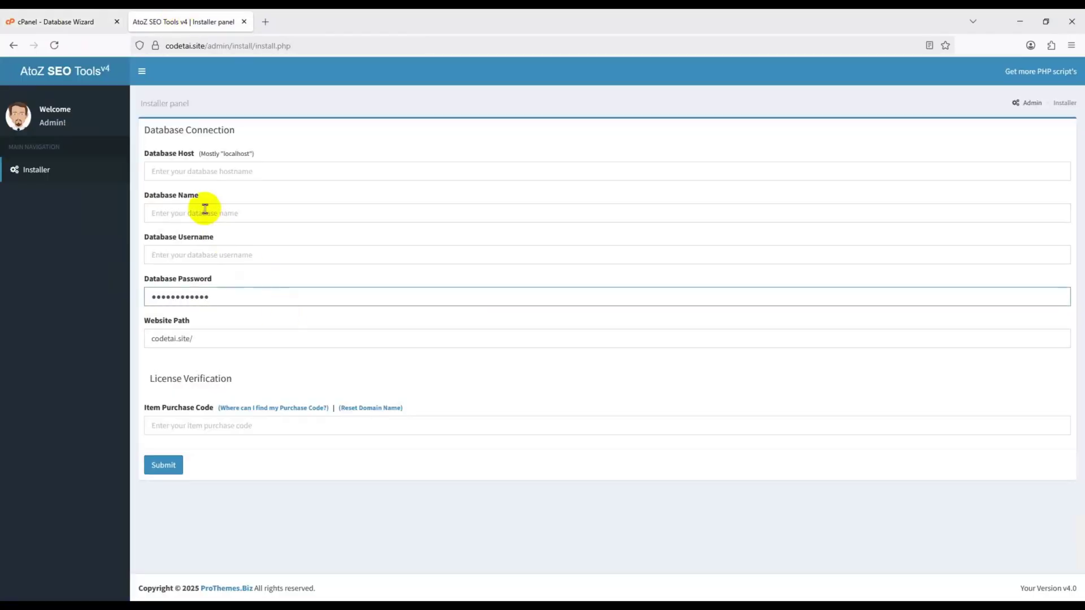
right_click(213, 254)
click(235, 356)
- Copy codetai_data into Database Name and begin typing the Database Host
key(ctrl+shift+Tab)
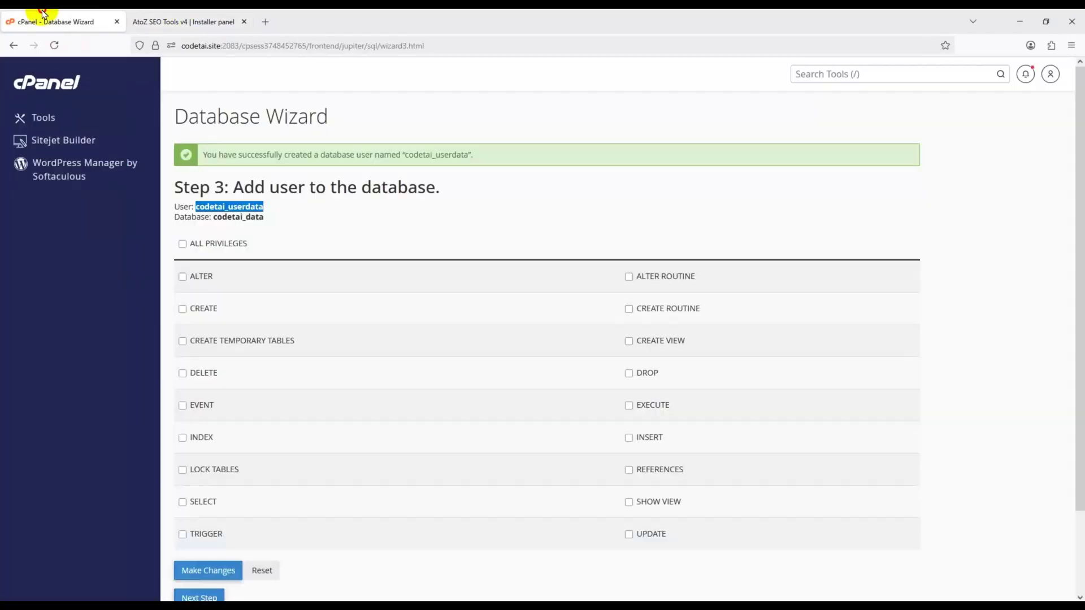
drag(266, 217, 220, 218)
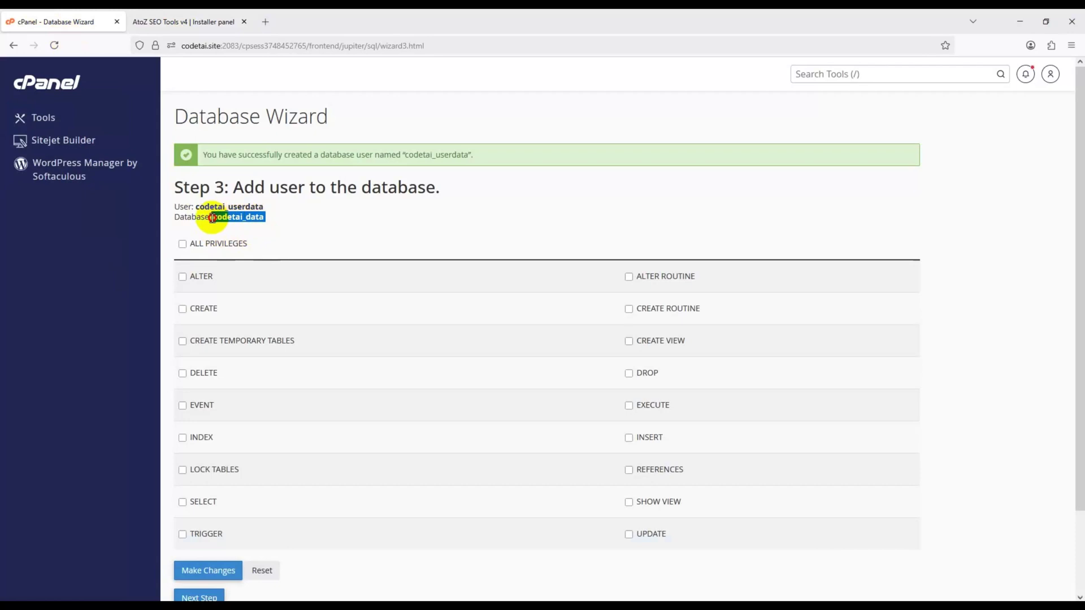
right_click(229, 217)
click(266, 229)
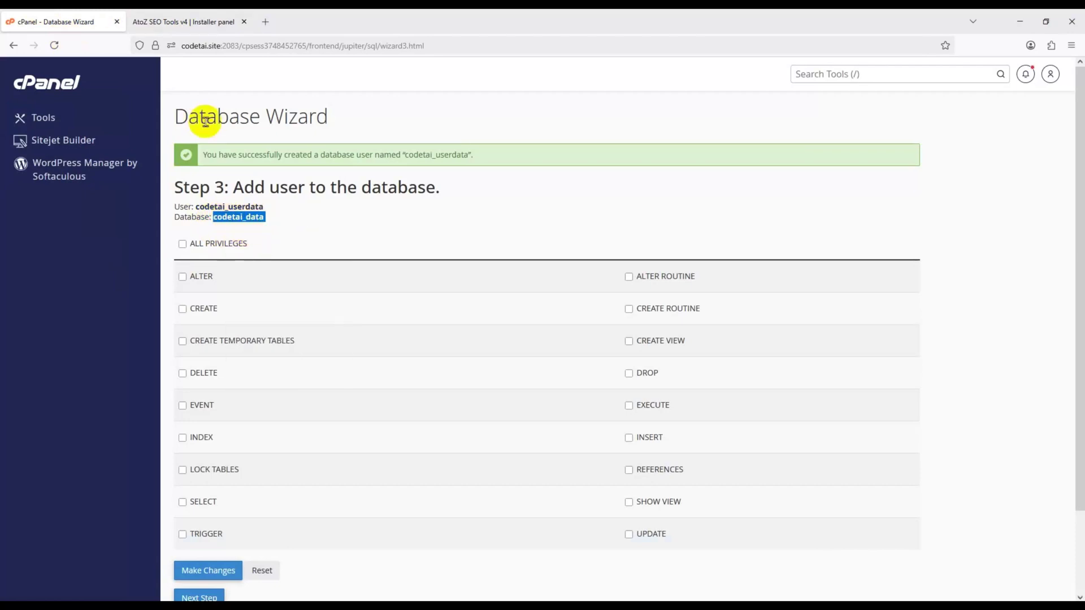
click(181, 22)
right_click(208, 211)
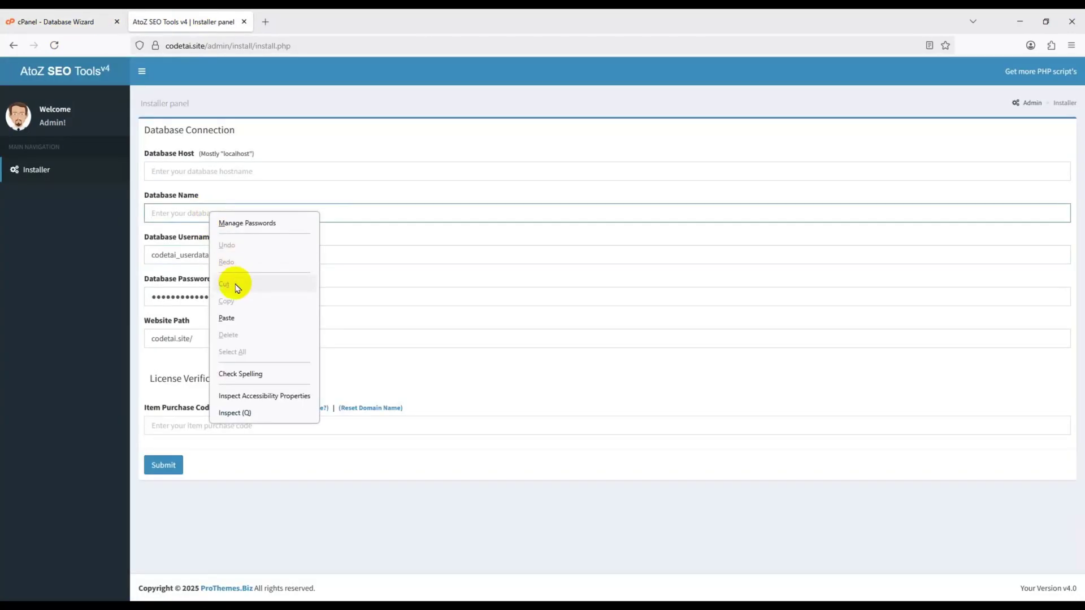
click(240, 315)
click(218, 173)
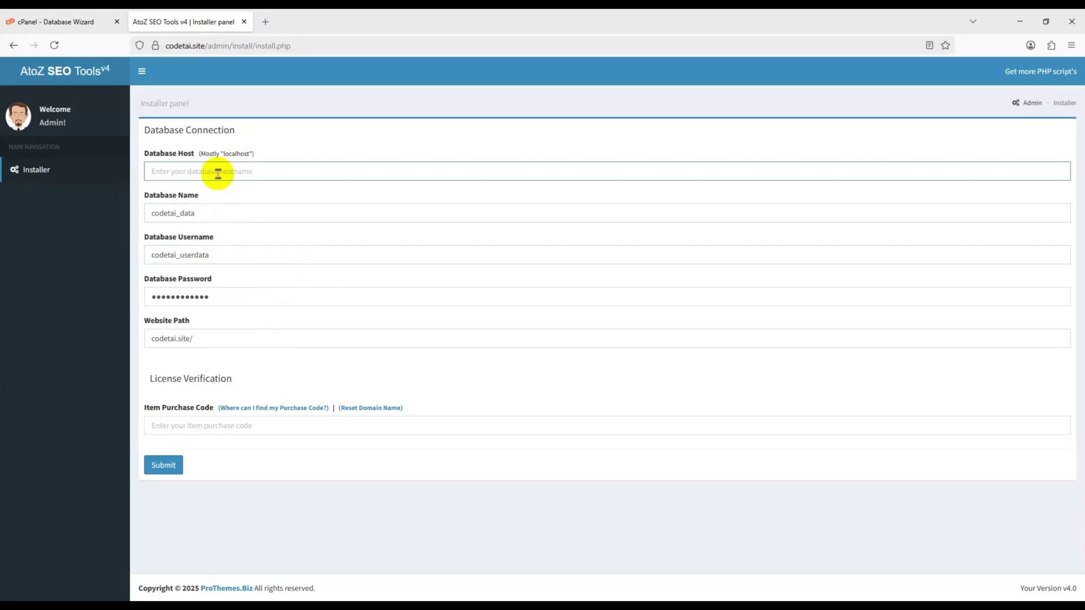
text(l)
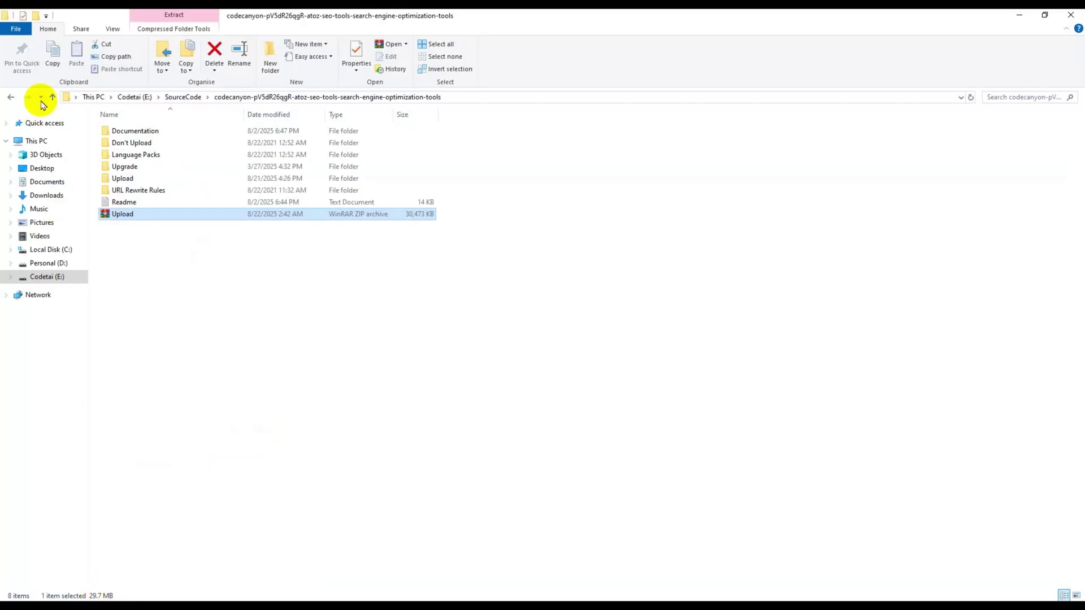
- Copy the item purchase code from the licence certificate text file
click(51, 97)
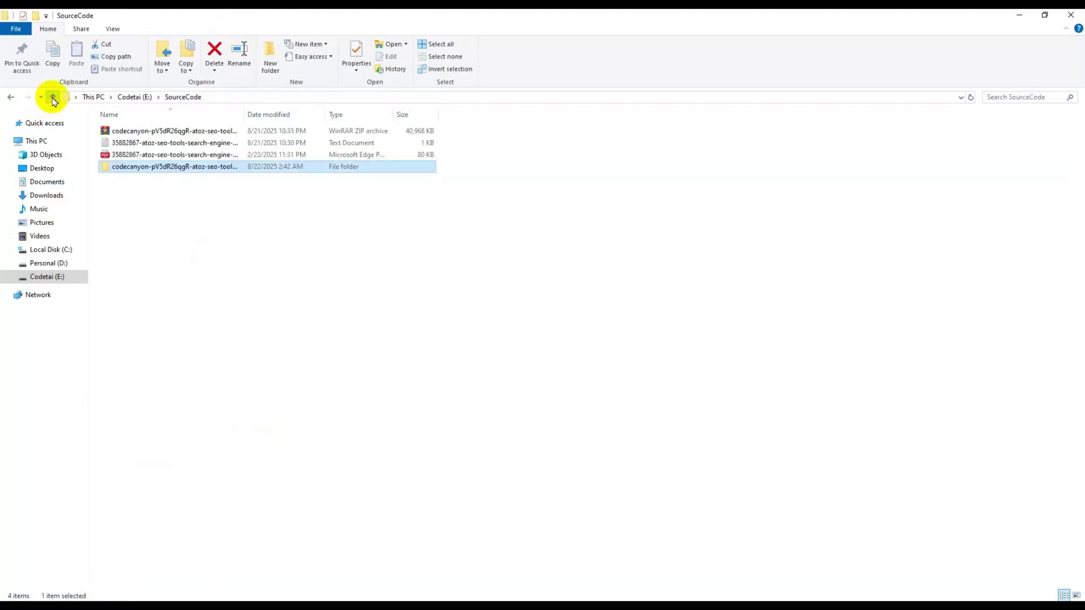
double_click(182, 143)
drag(502, 430, 322, 431)
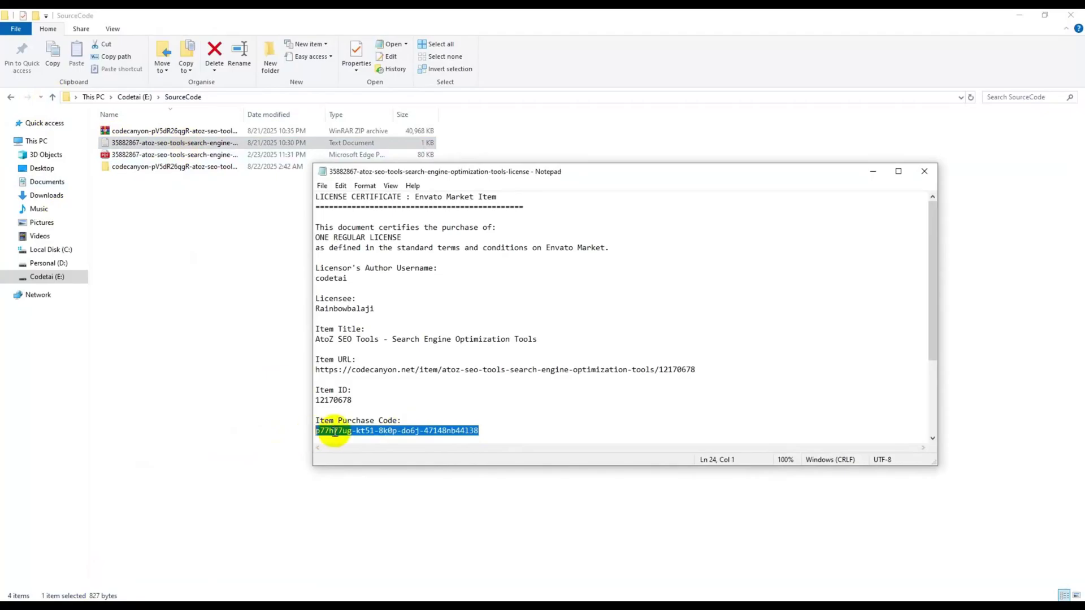
right_click(322, 434)
click(386, 294)
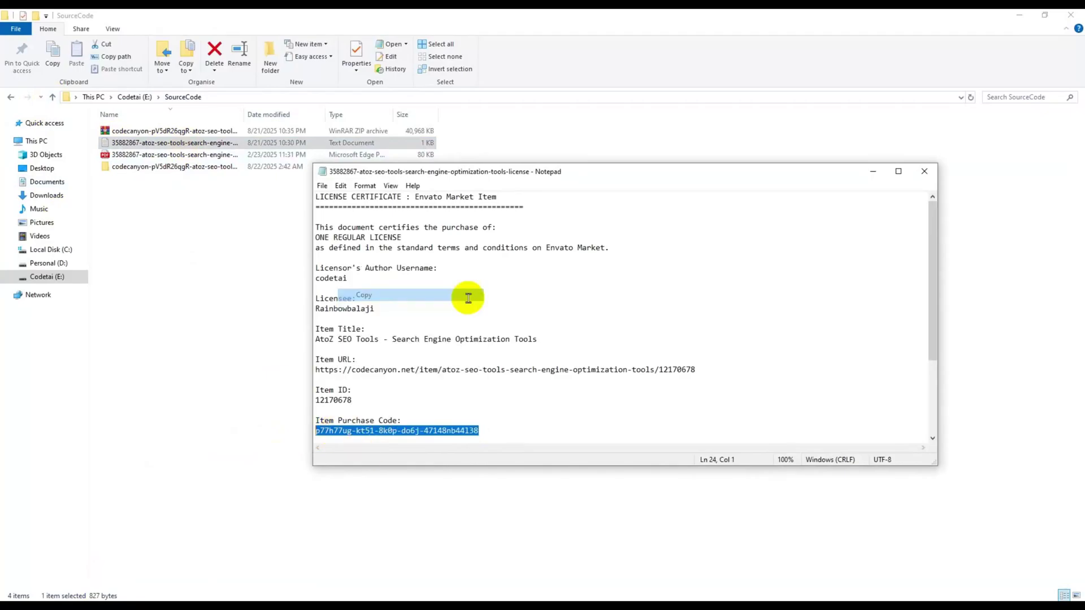
click(925, 171)
- Paste the purchase code into the installer's Item Purchase Code field and submit
click(243, 599)
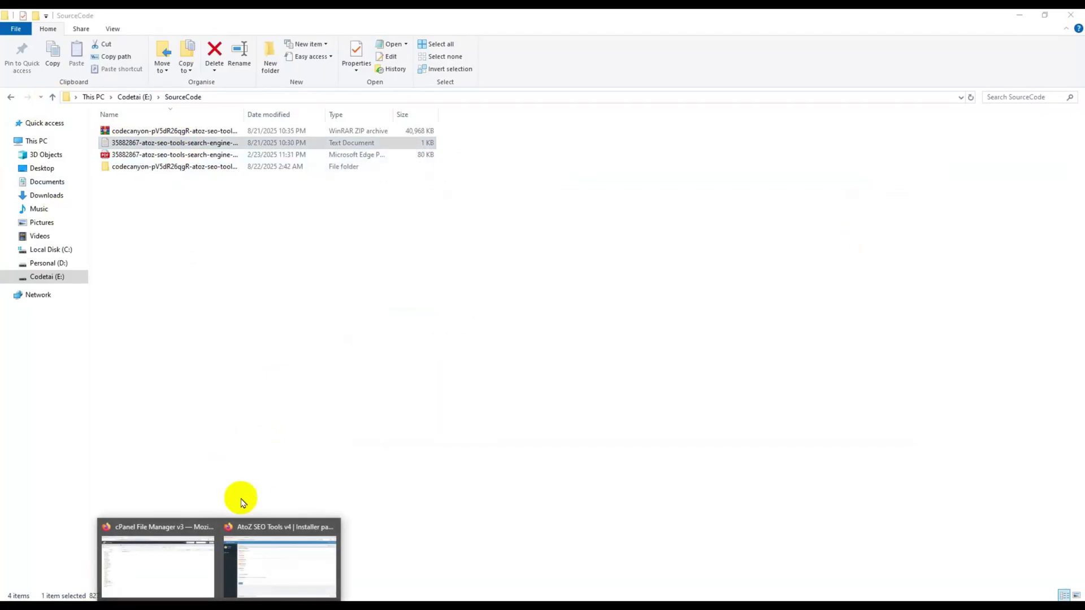
click(266, 522)
right_click(230, 425)
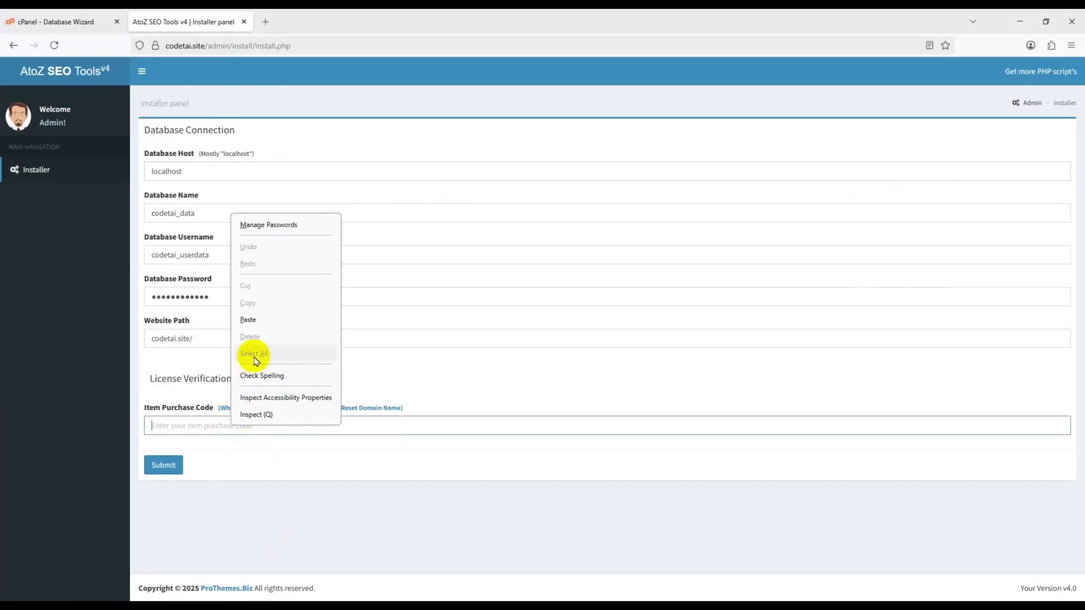
click(248, 319)
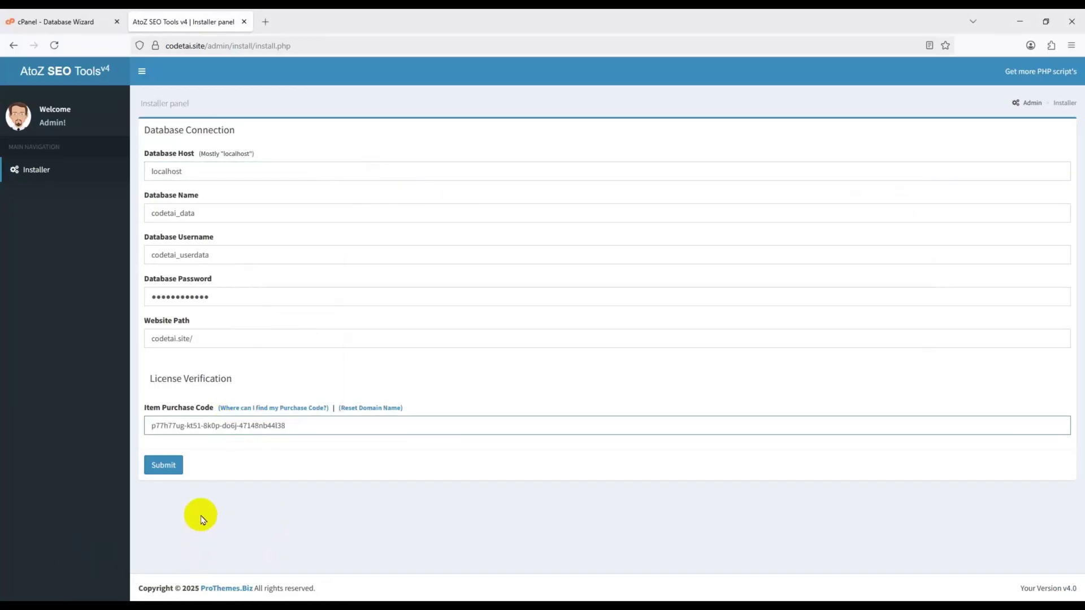
click(172, 469)
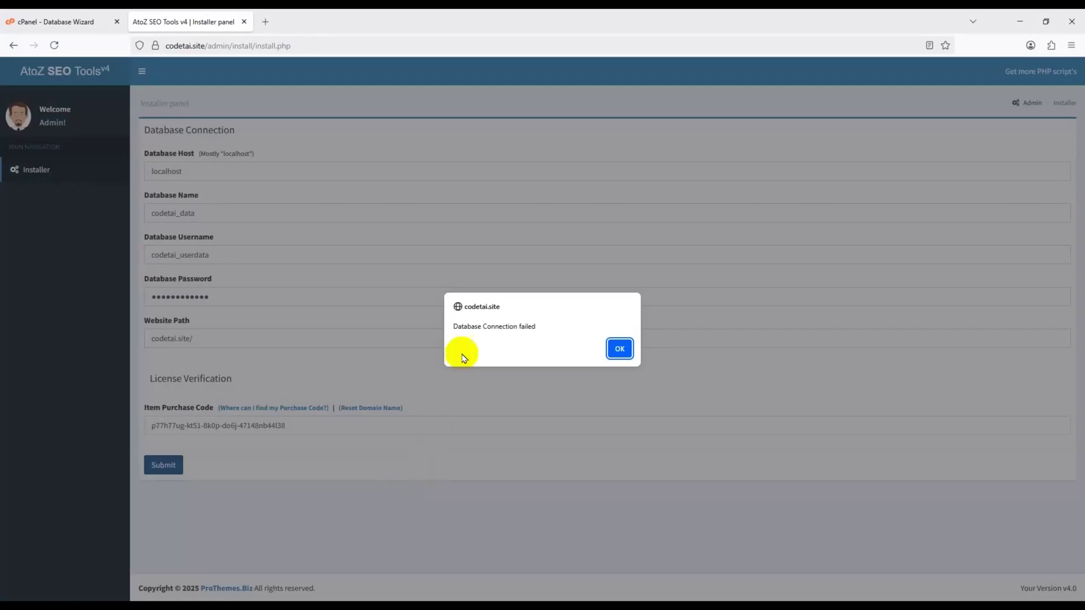
- Dismiss the failure alert and grant codetai_userdata ALL PRIVILEGES on codetai_data
click(620, 350)
click(94, 20)
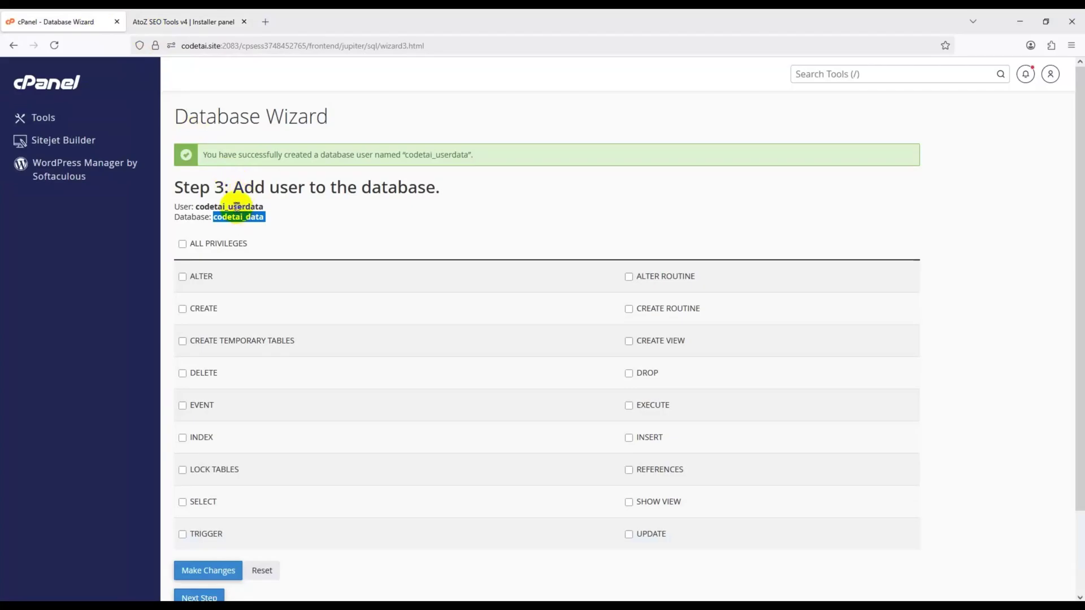
click(182, 244)
scroll(186, 249, down, 2)
click(213, 475)
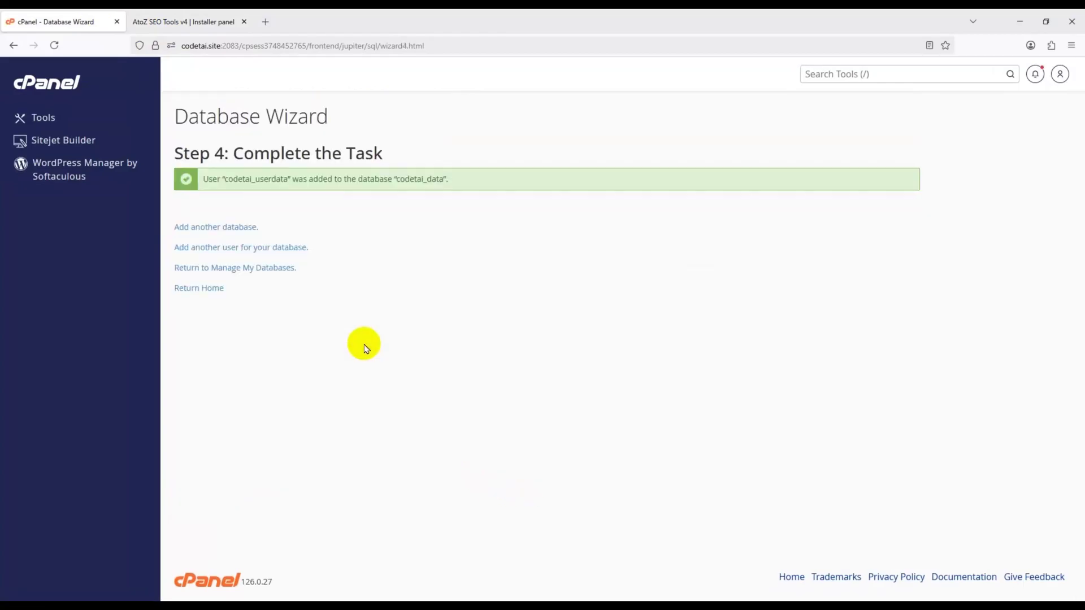
- Resubmit the database details, then enter admin name, e-mail and password to finish installing
click(193, 21)
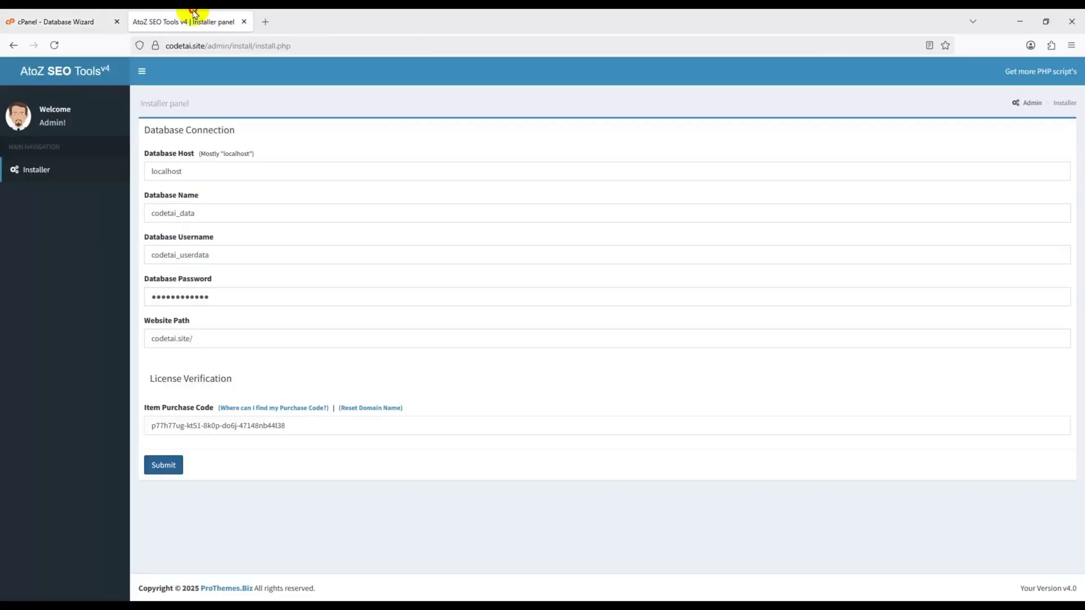
click(182, 465)
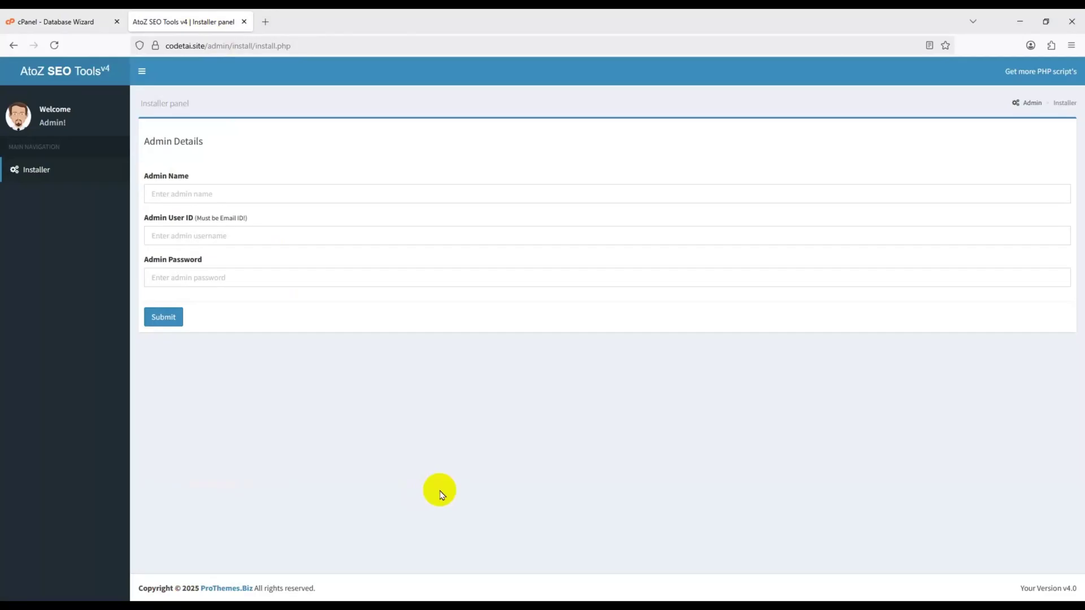
click(177, 194)
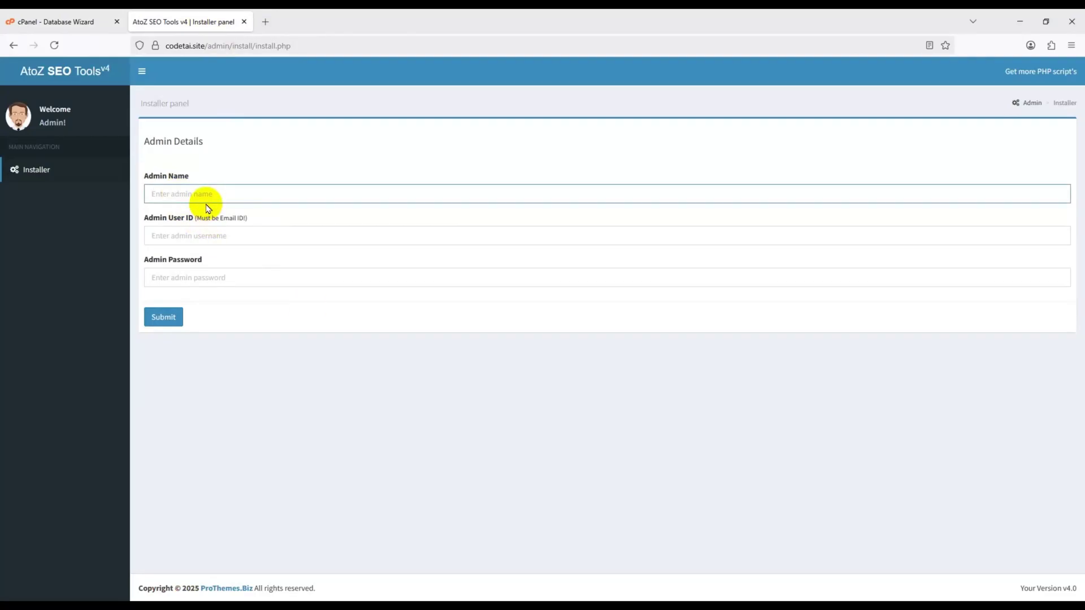
text(codetai)
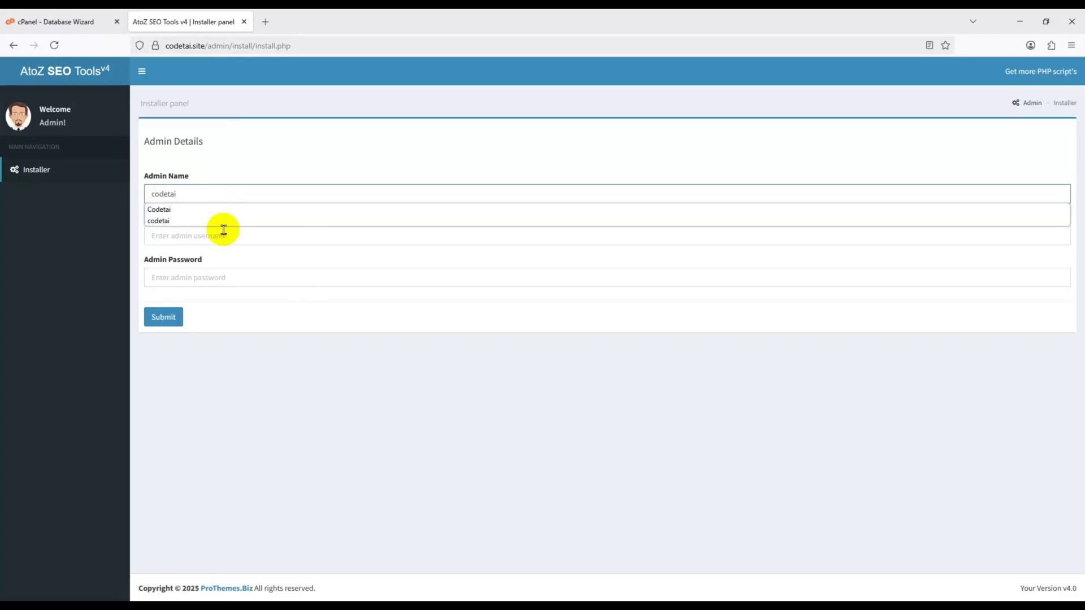
click(224, 237)
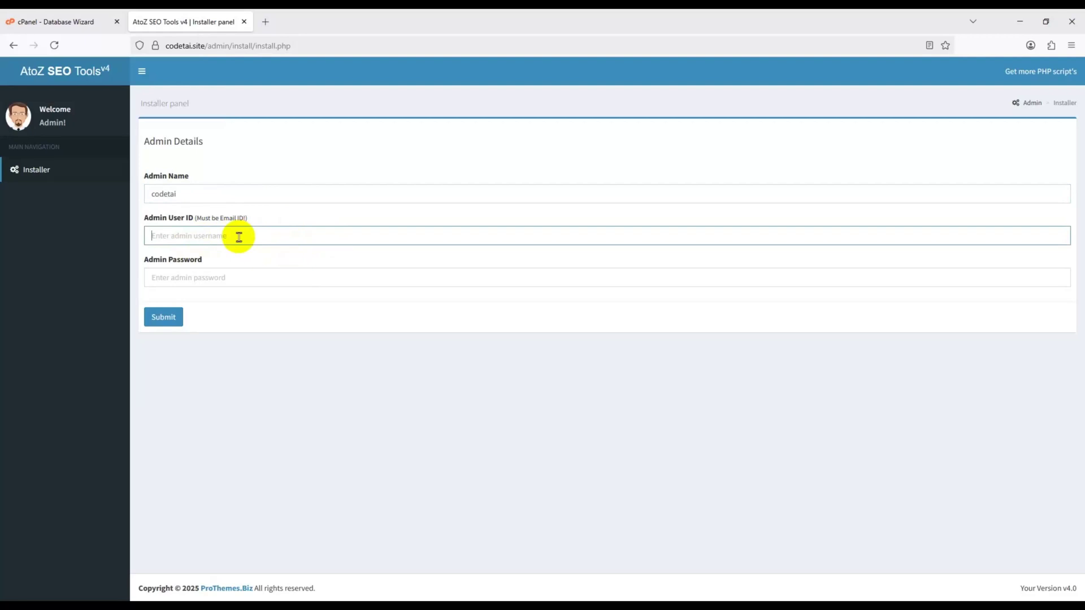
text(the)
click(249, 251)
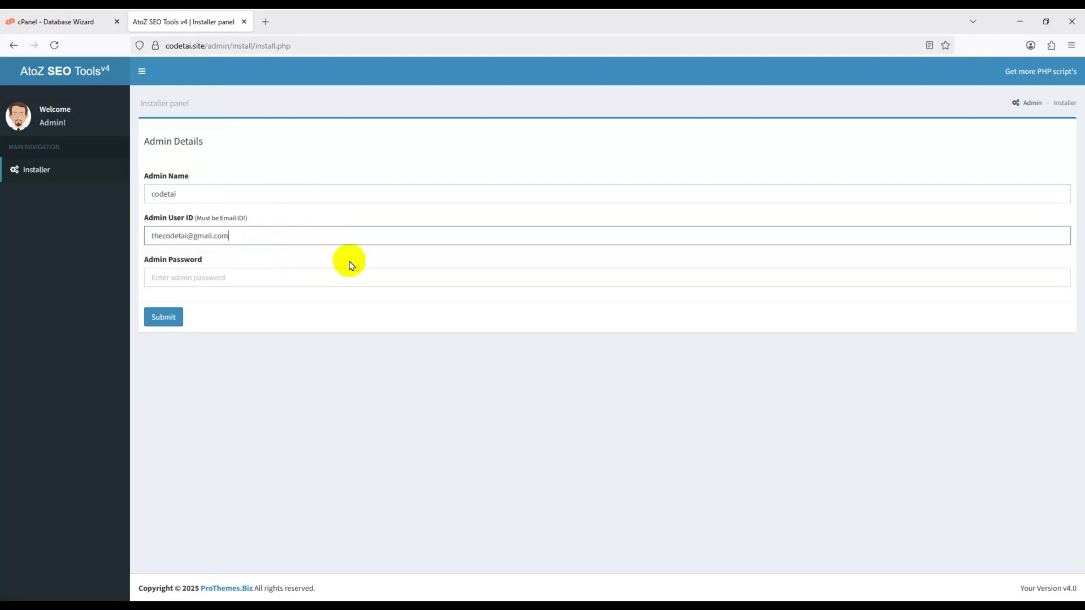
click(195, 283)
text(••••••)
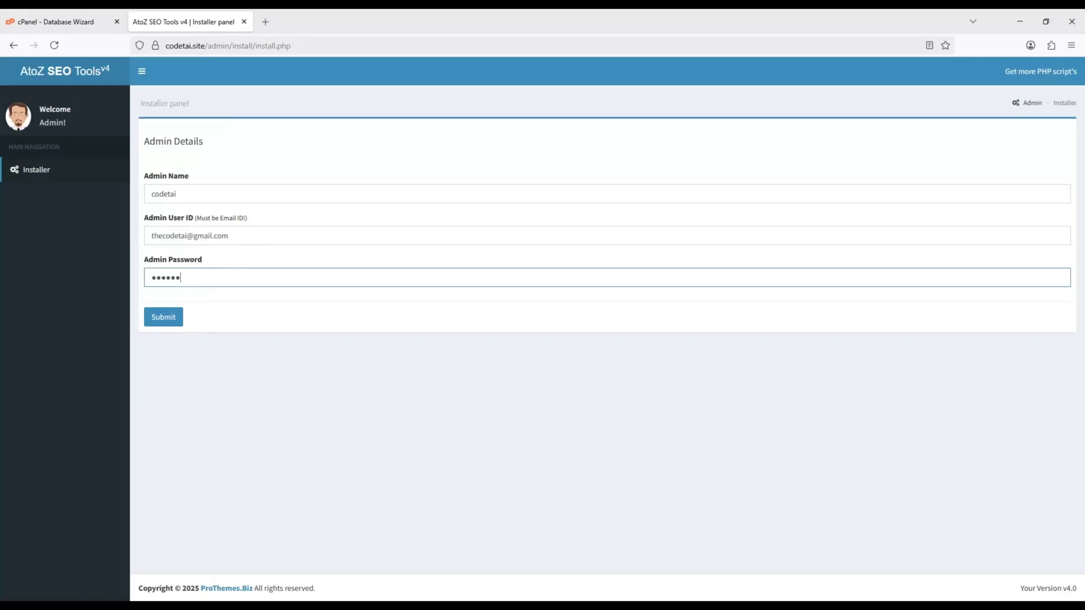
text(•••)
click(170, 318)
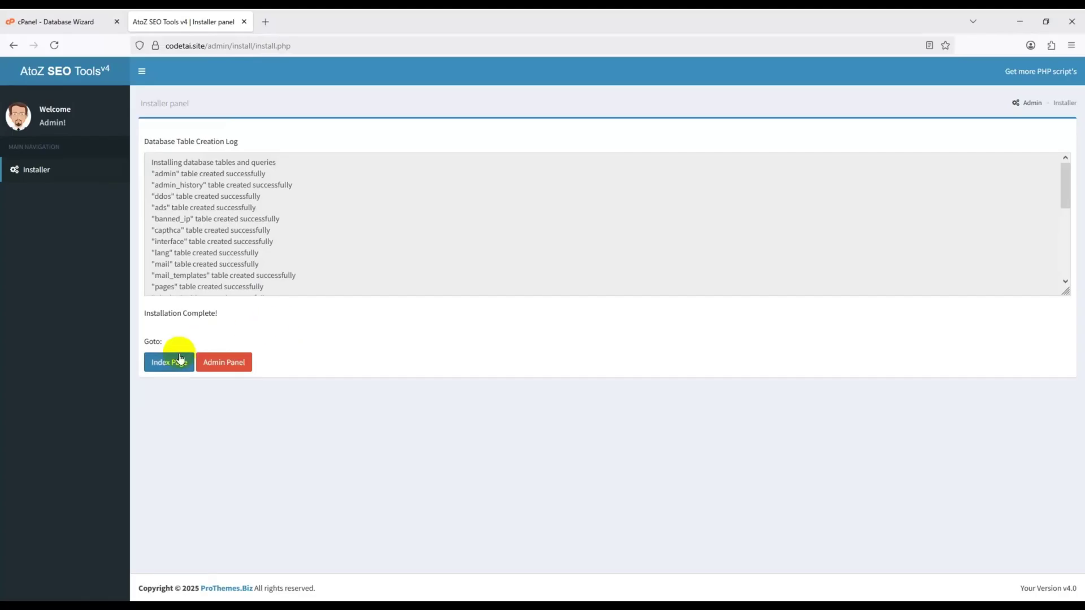
- Open the site's index page and scroll through the homepage
click(182, 363)
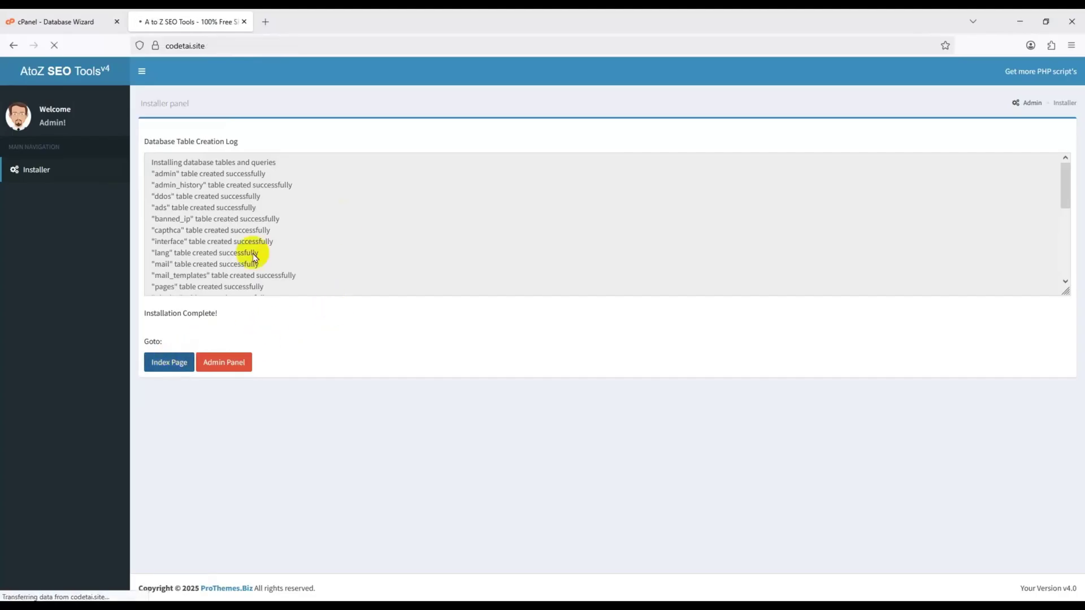
scroll(326, 328, down, 15)
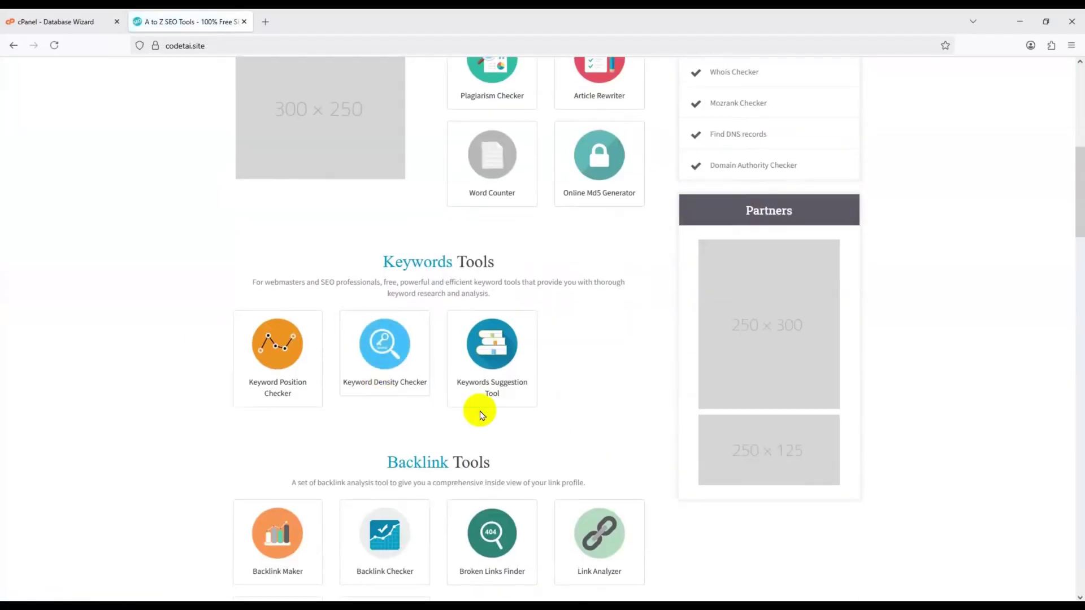
scroll(679, 492, down, 10)
scroll(680, 509, up, 15)
scroll(678, 509, up, 15)
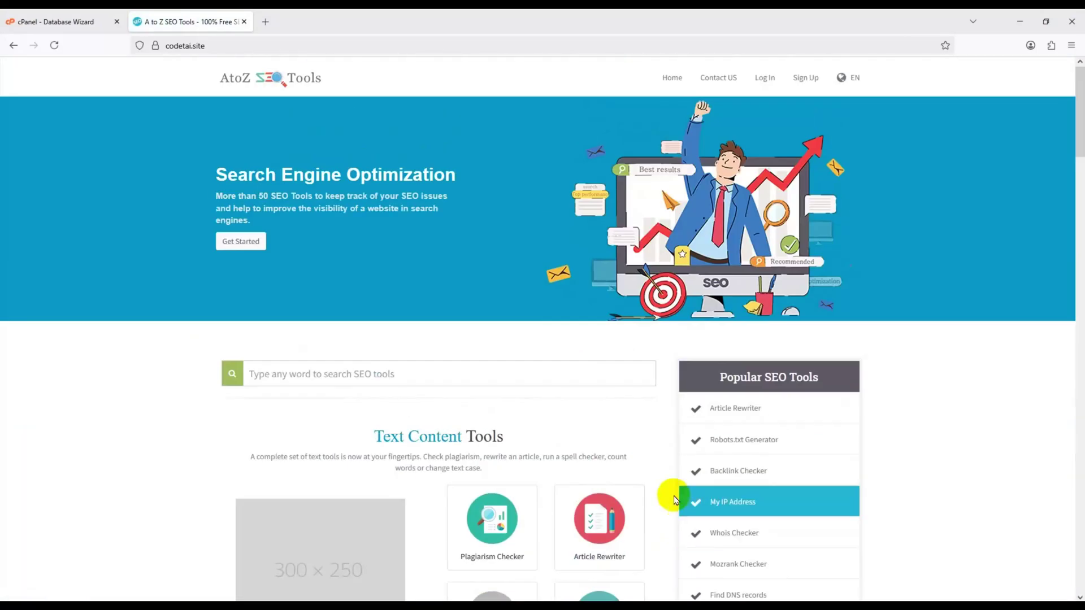
- Append admin to the codetai.site address to load the admin login page
click(310, 44)
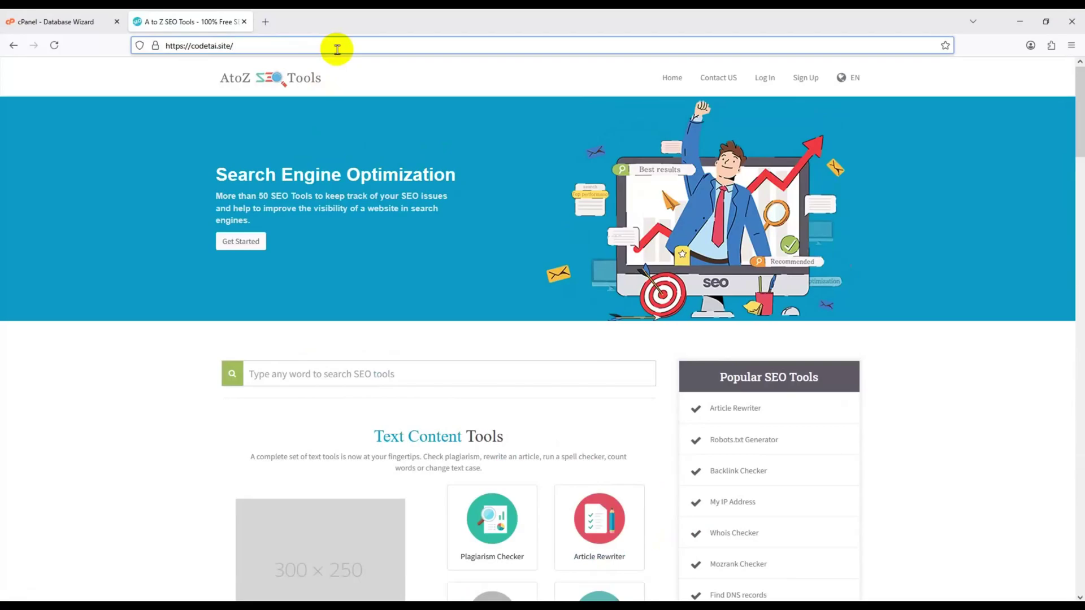
text(admin)
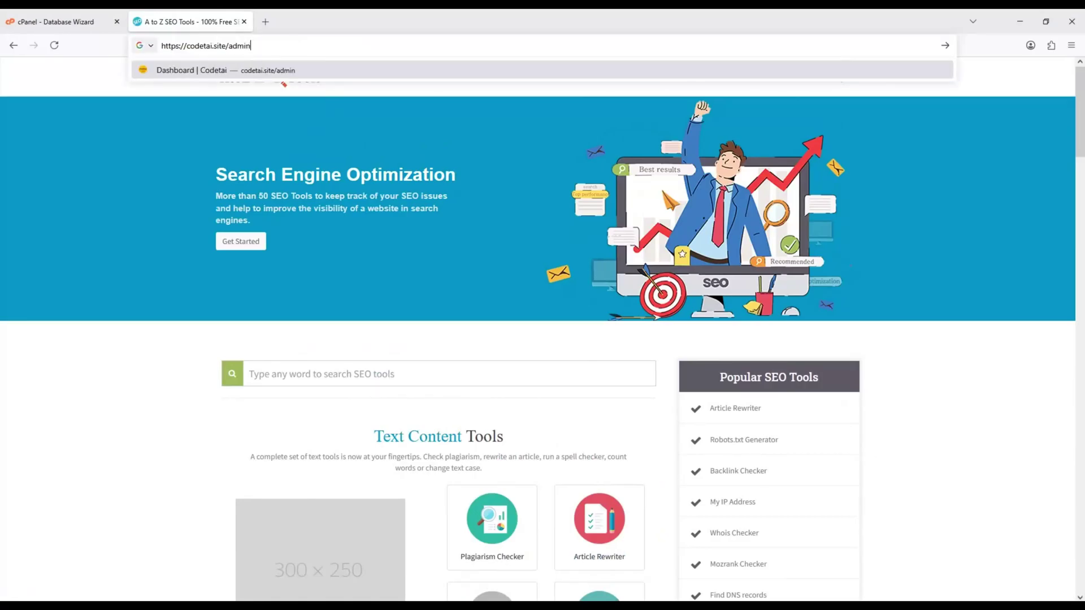
key(Return)
- Sign in with the admin e-mail and password, with Remember Me ticked
click(494, 244)
text(the)
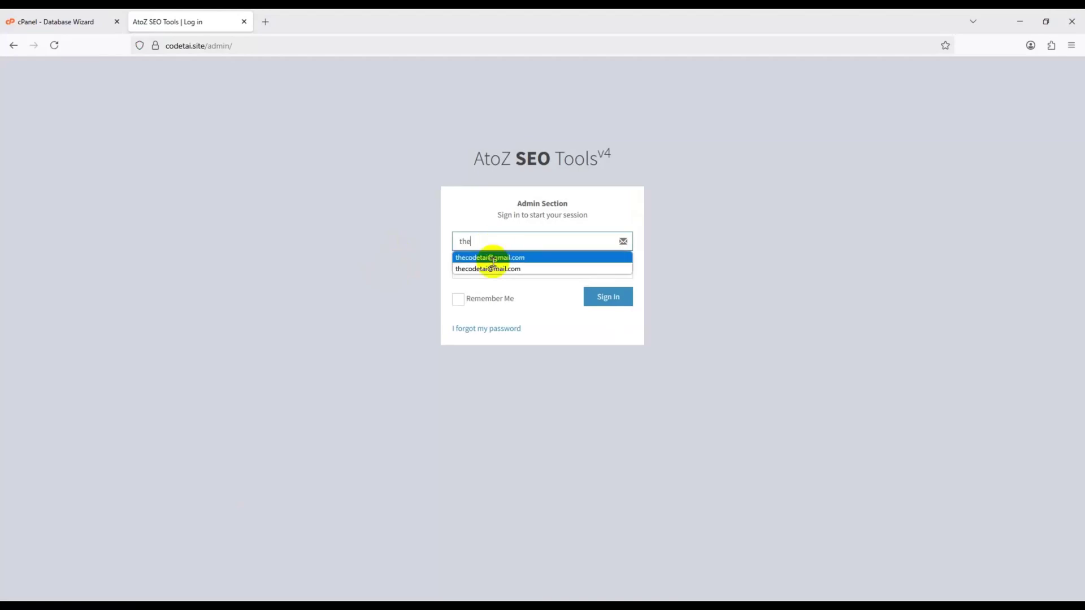
click(493, 259)
click(500, 277)
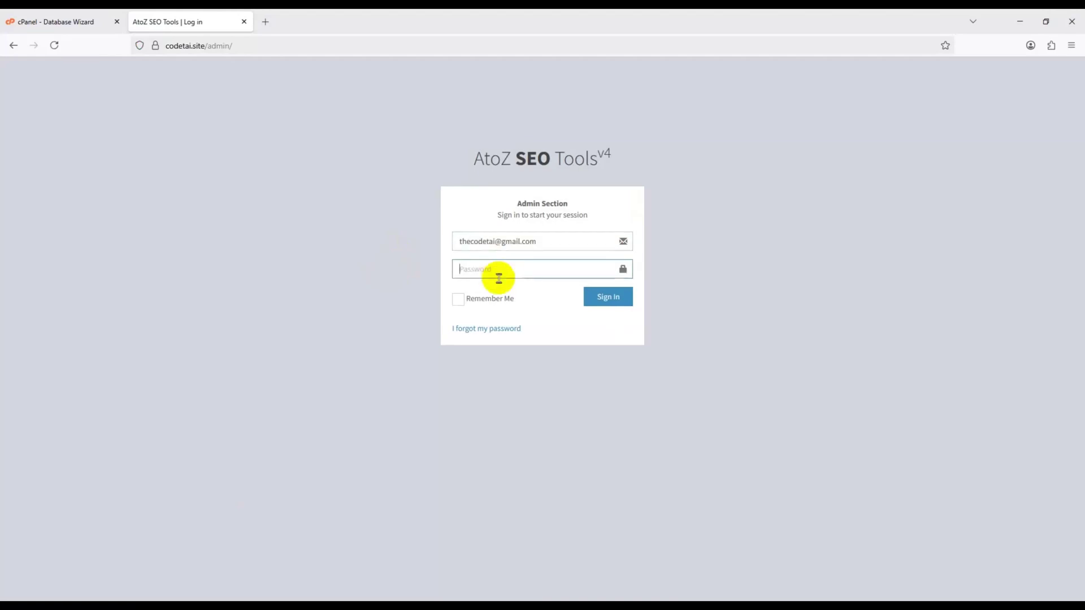
text(*)
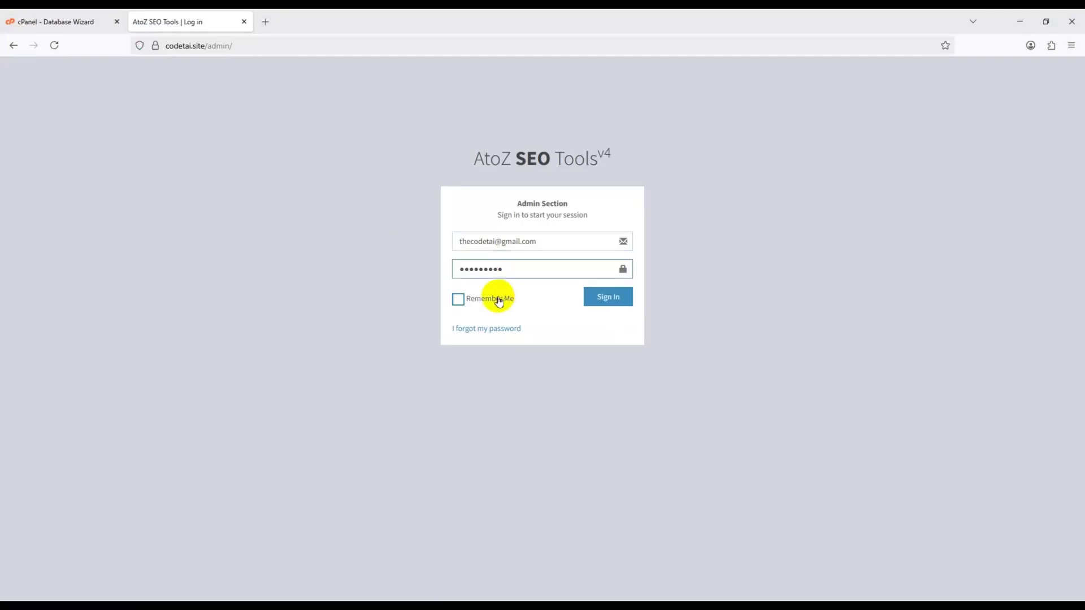
click(478, 299)
click(602, 304)
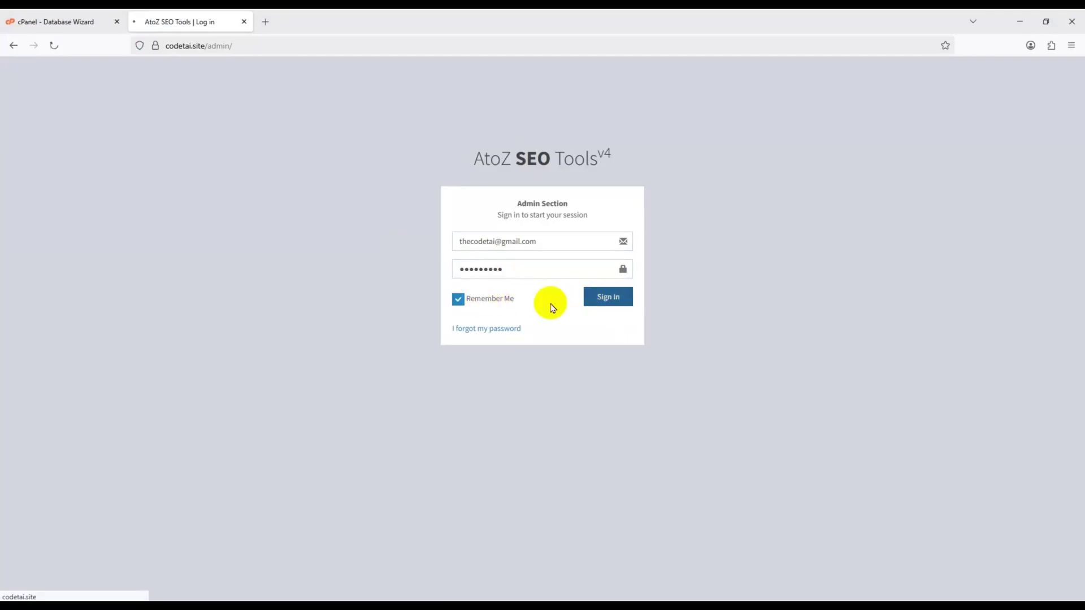
scroll(507, 306, down, 5)
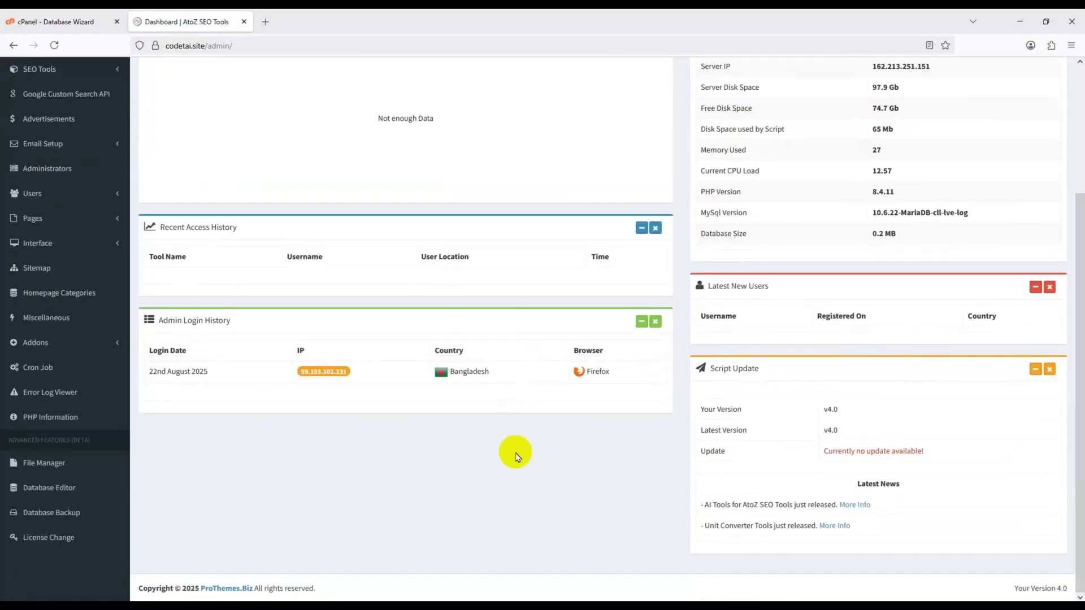
scroll(516, 453, up, 3)
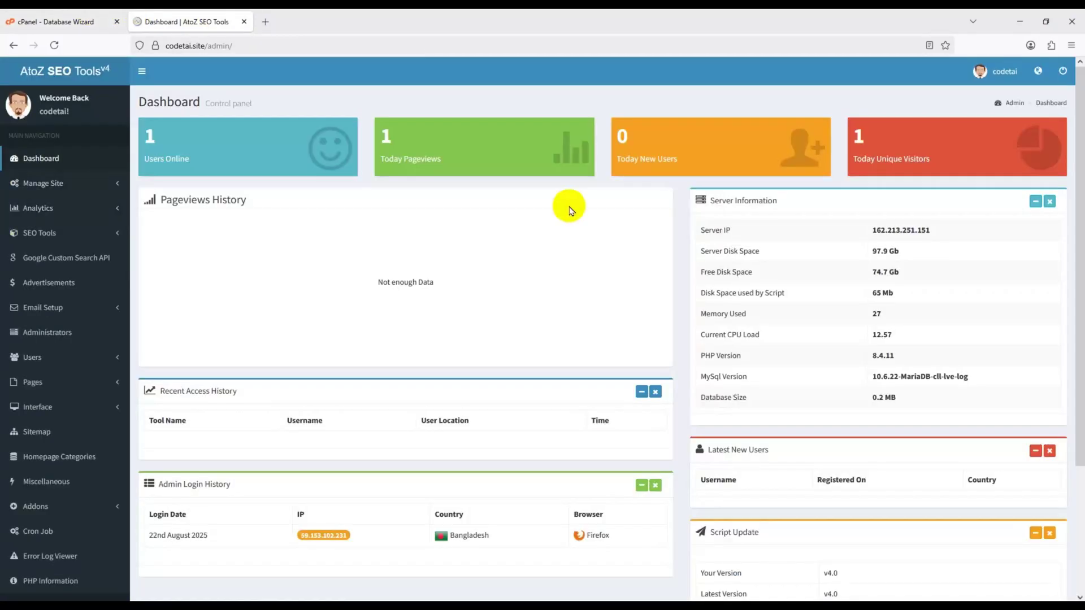
- View the public site in a new tab, then open Interface > Manage Themes
click(1039, 71)
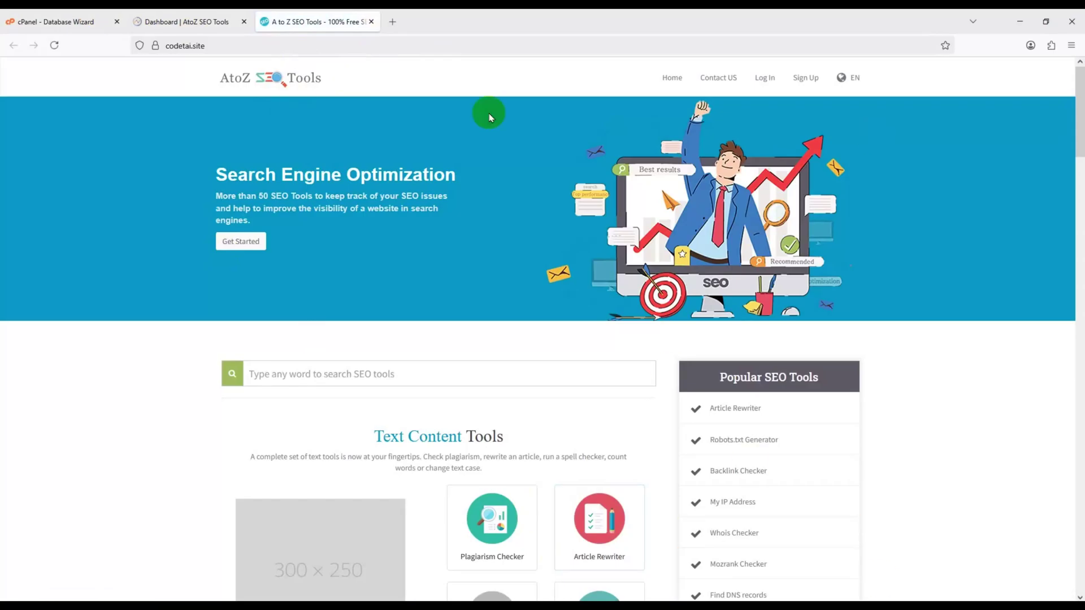
click(231, 25)
click(74, 411)
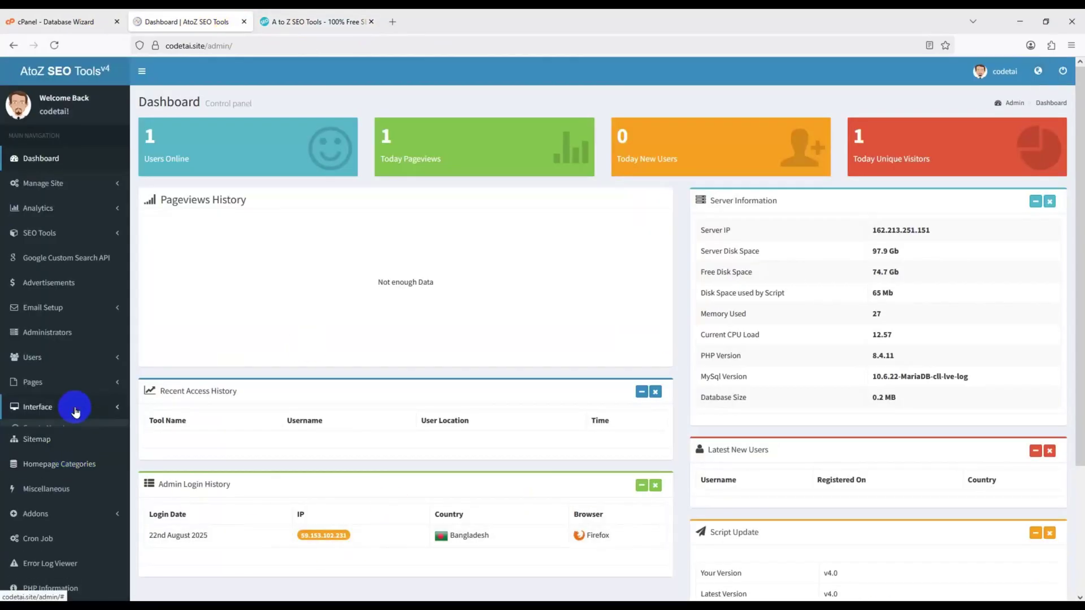
click(69, 467)
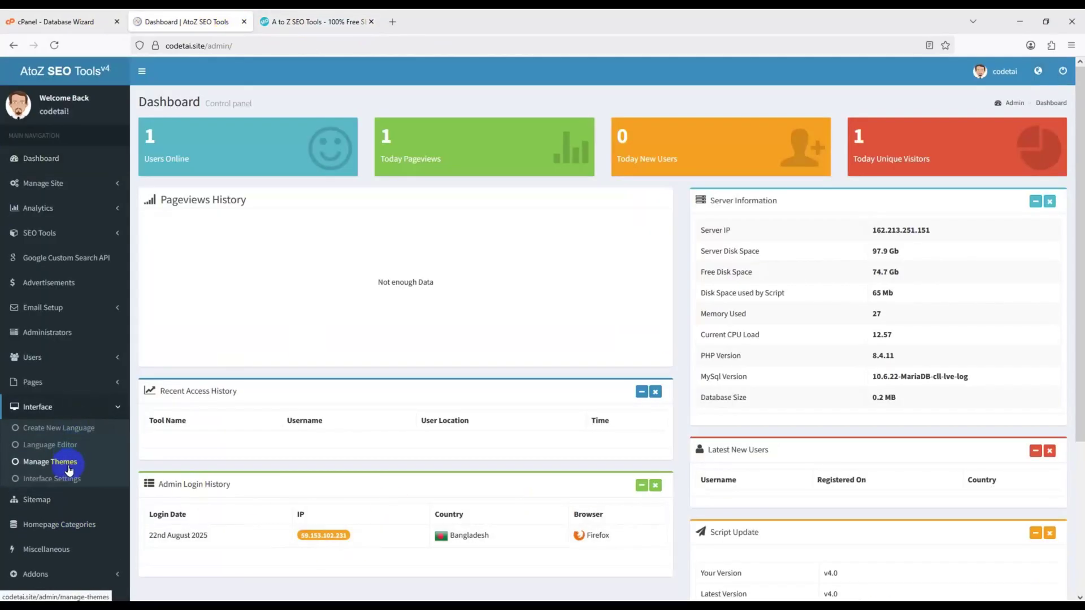
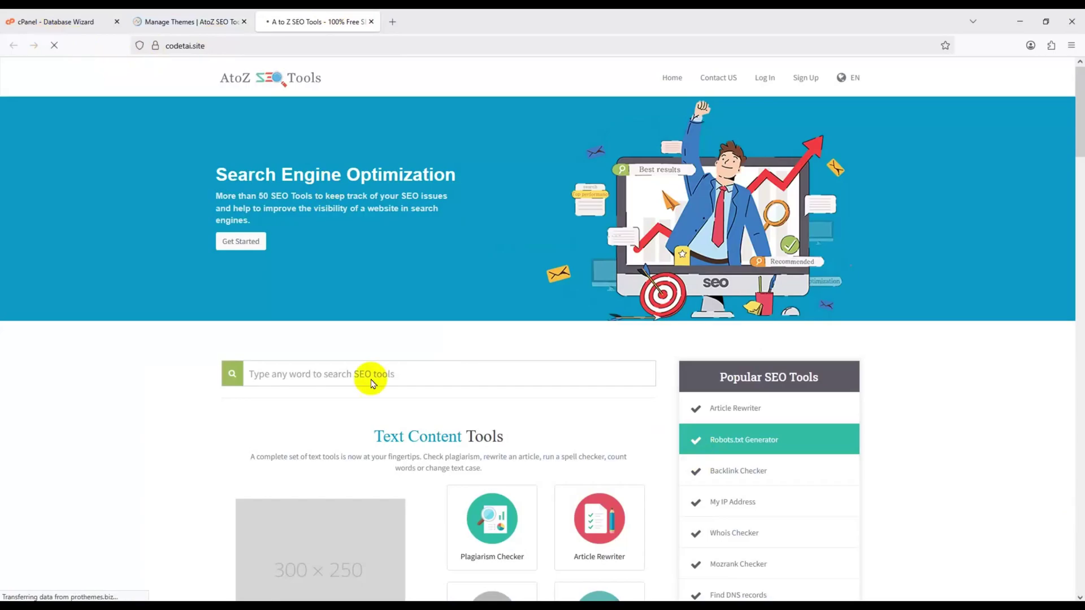
- Open the SimpleX Theme for editing from the Manage Themes page
scroll(400, 472, down, 10)
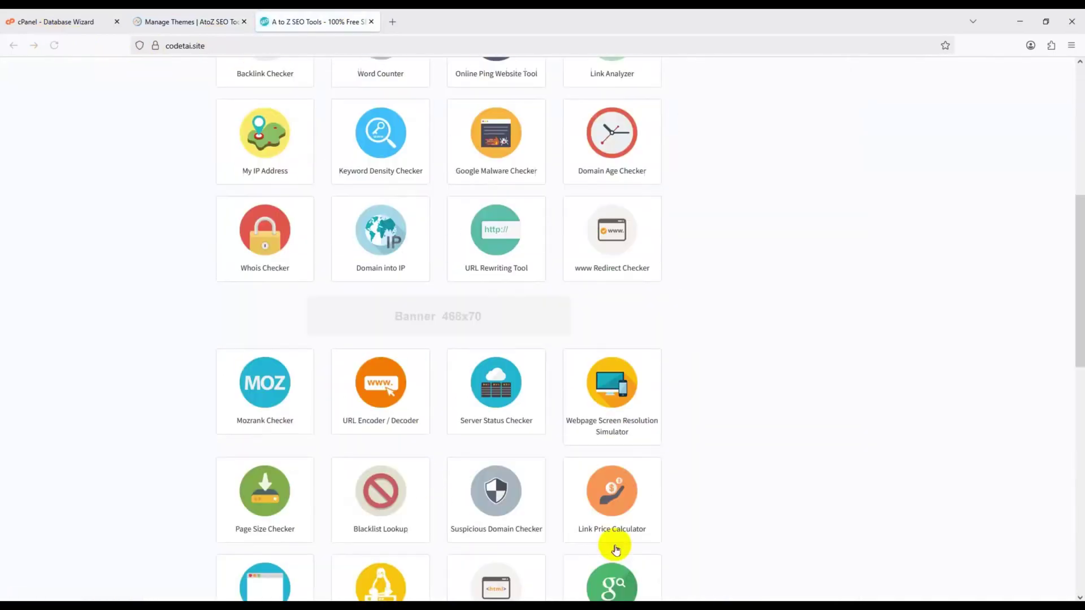
scroll(605, 515, down, 9)
scroll(654, 523, up, 20)
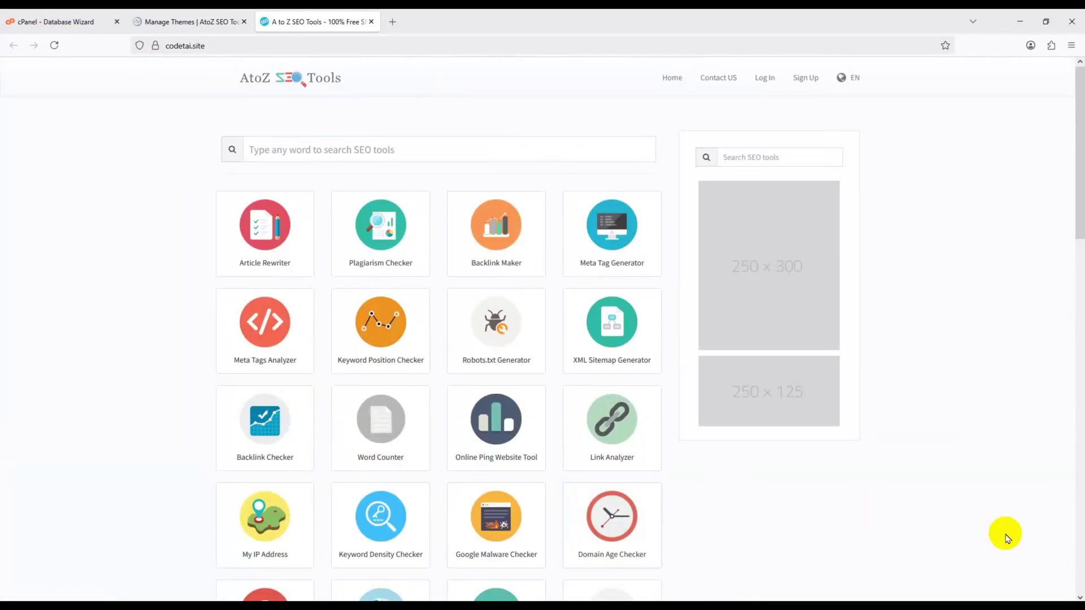
key(ctrl+Page_Up)
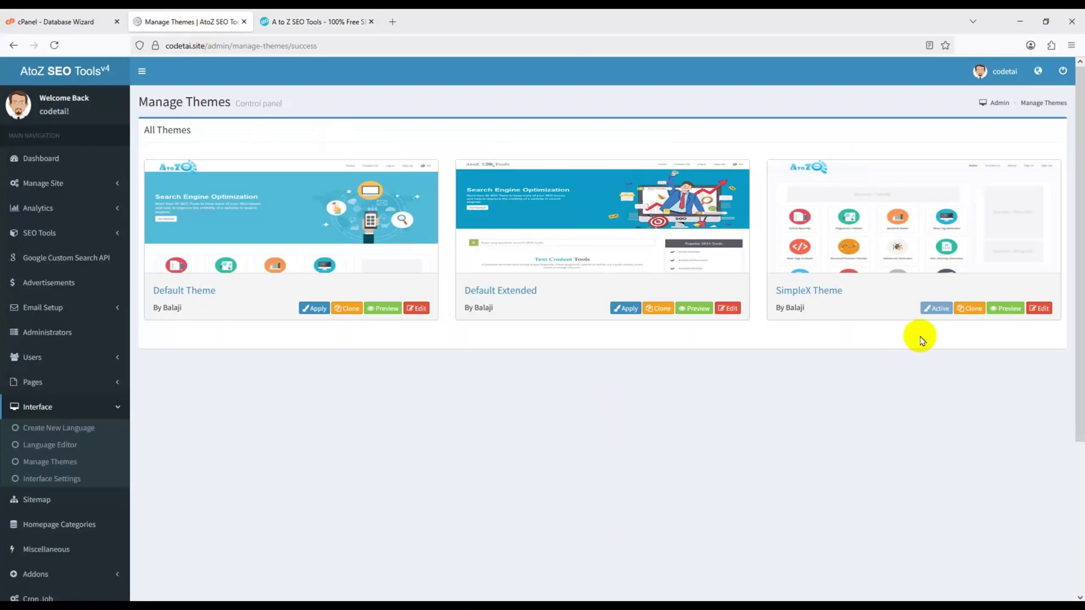
click(1038, 310)
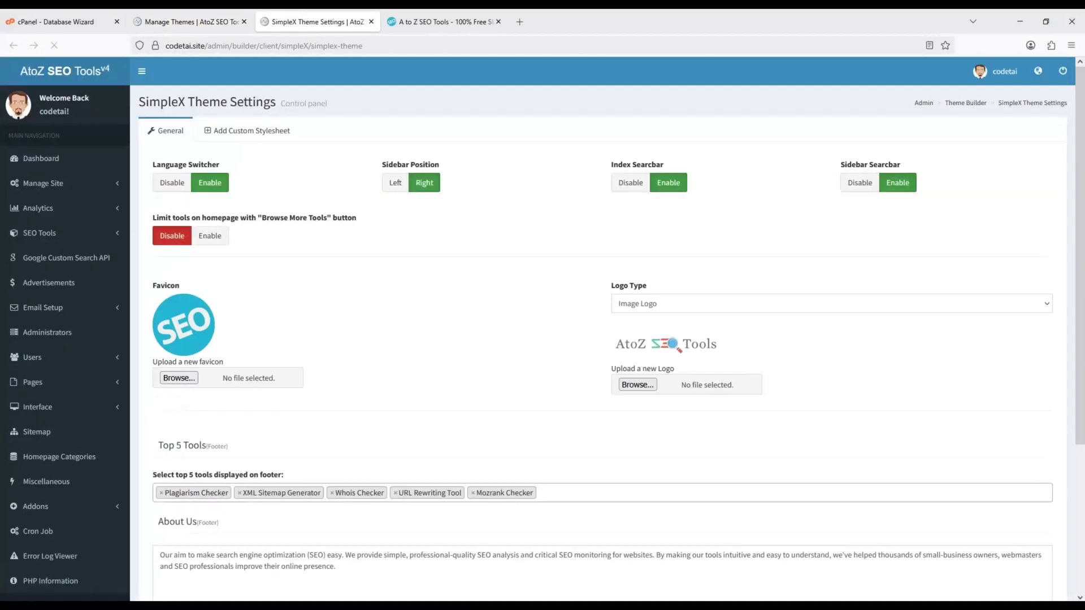
- Review the SimpleX settings, including footer top tools and About Us text, then return to Dashboard
key(ctrl+minus)
key(ctrl+minus)
key(ctrl+0)
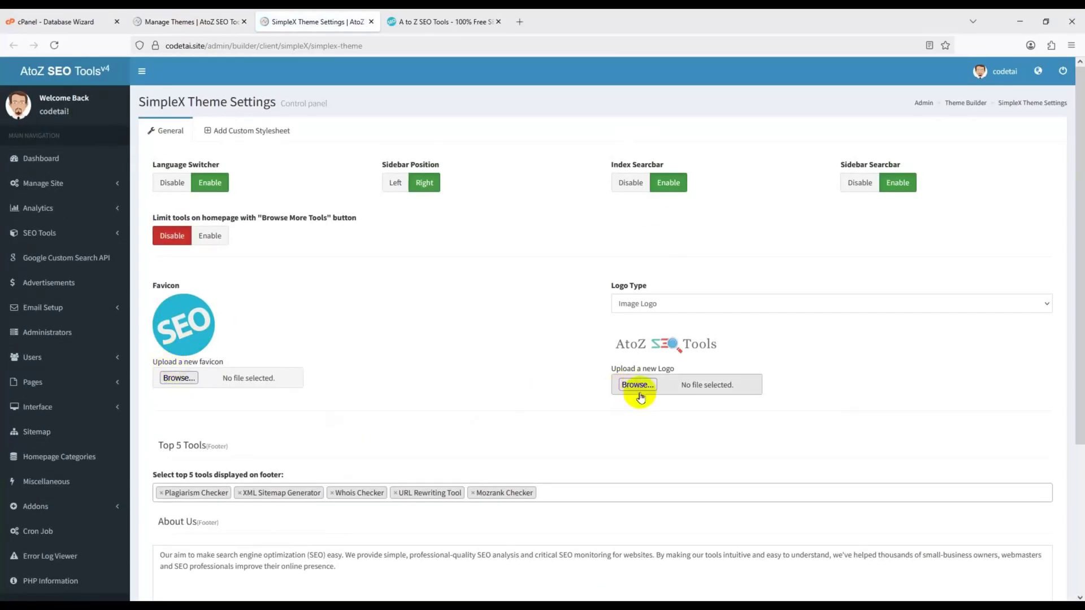
scroll(452, 441, down, 3)
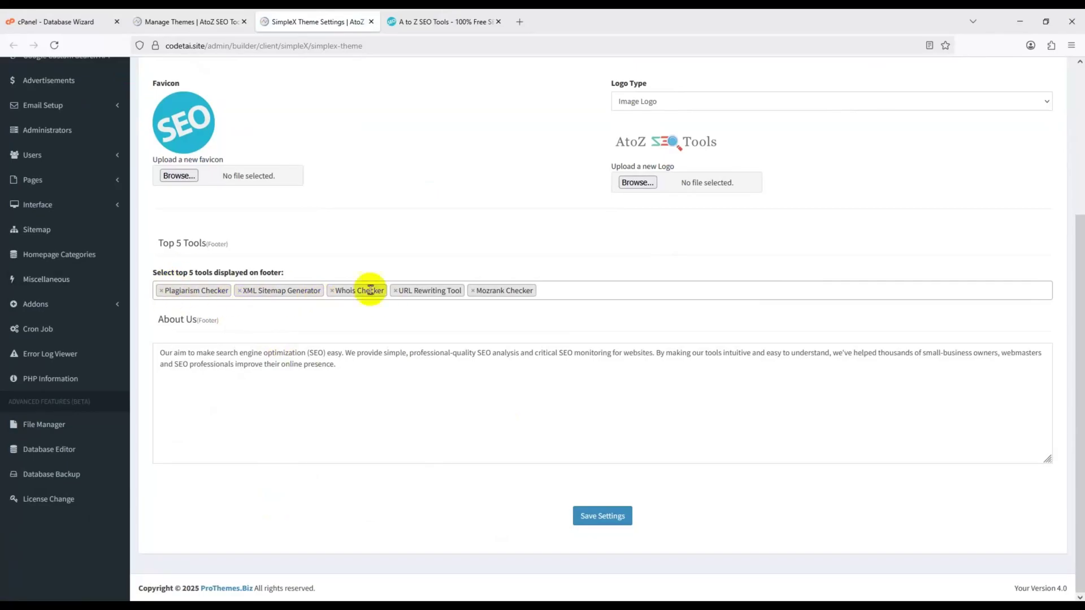
click(570, 281)
click(302, 389)
key(ctrl+a)
scroll(722, 440, up, 3)
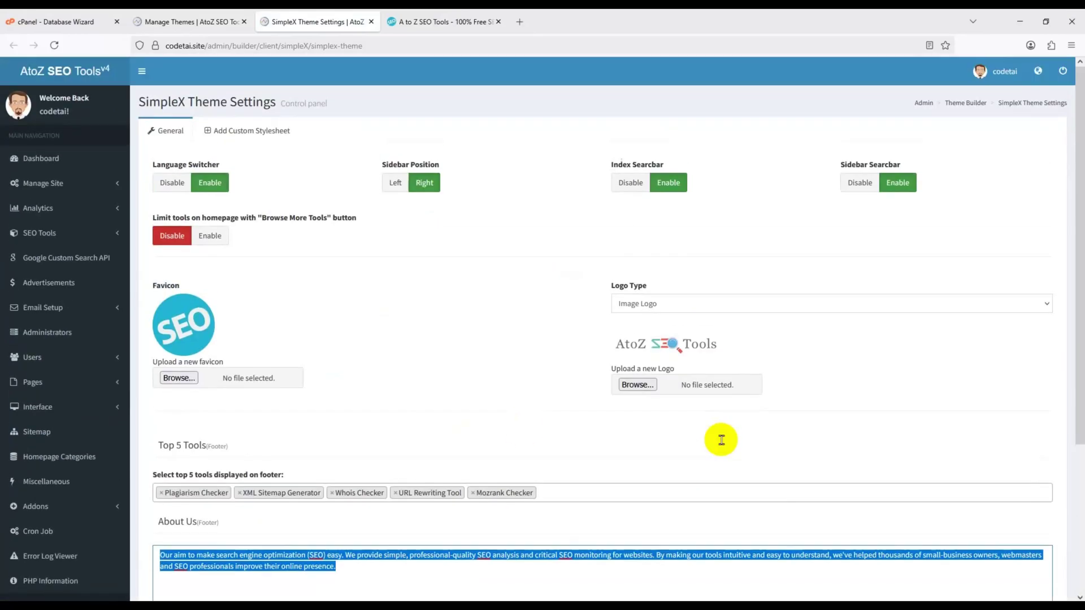
click(42, 158)
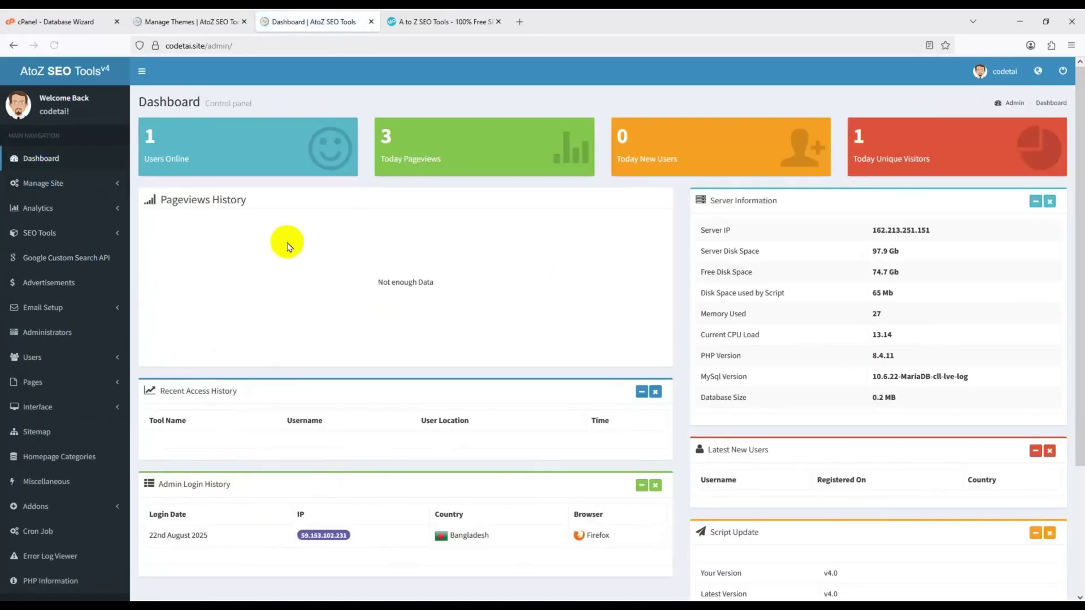
- Expand the site management, analytics, SEO tools, email, user, interface and addon sidebar menus
click(96, 185)
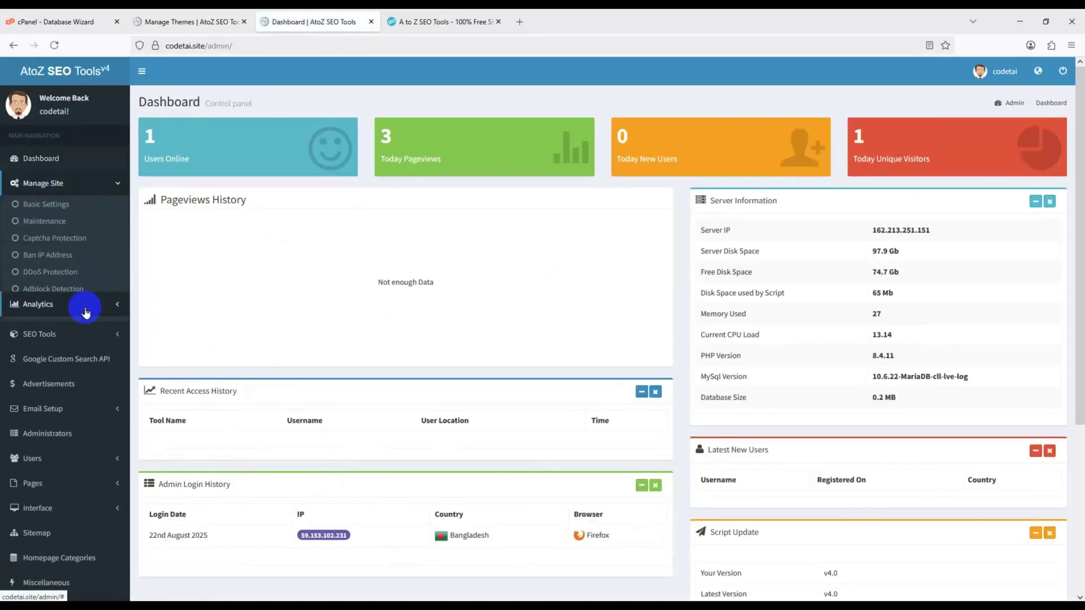
click(86, 313)
click(85, 321)
click(90, 350)
click(92, 409)
scroll(93, 410, down, 3)
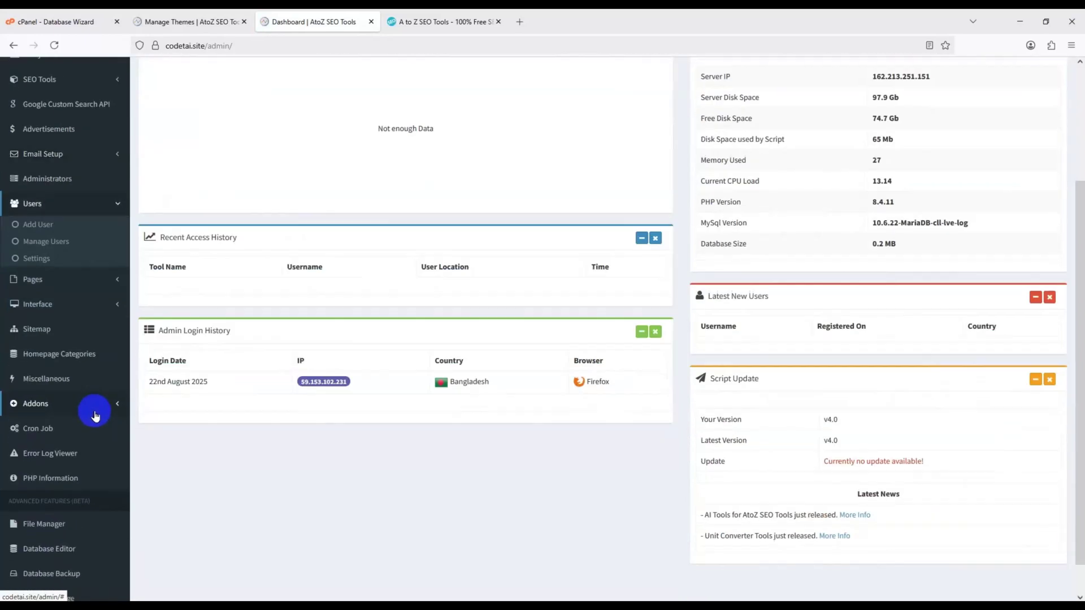
click(76, 306)
click(82, 419)
scroll(88, 442, down, 1)
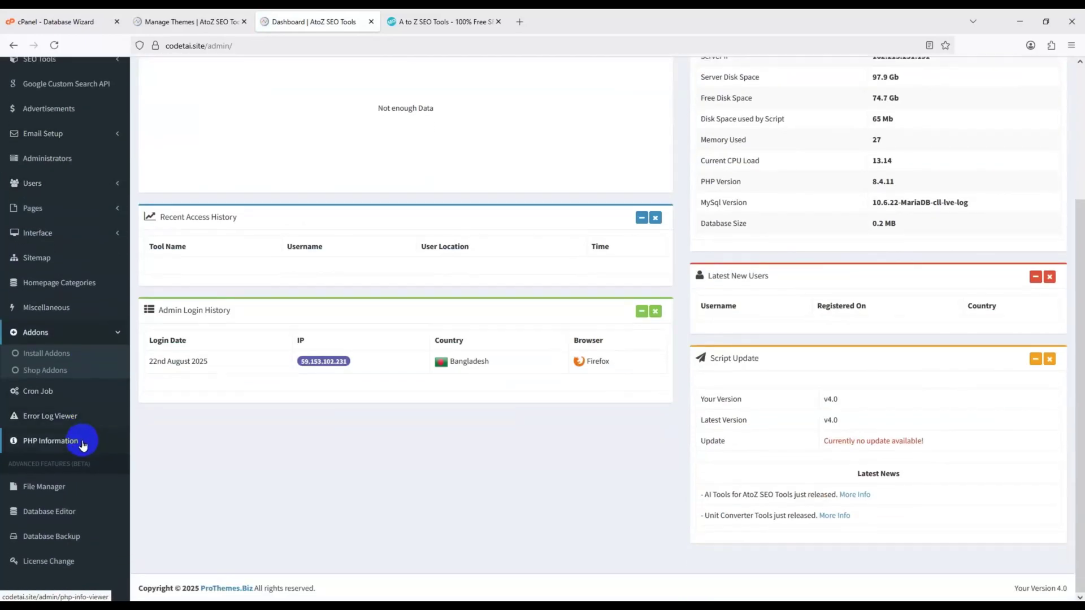
scroll(73, 537, up, 3)
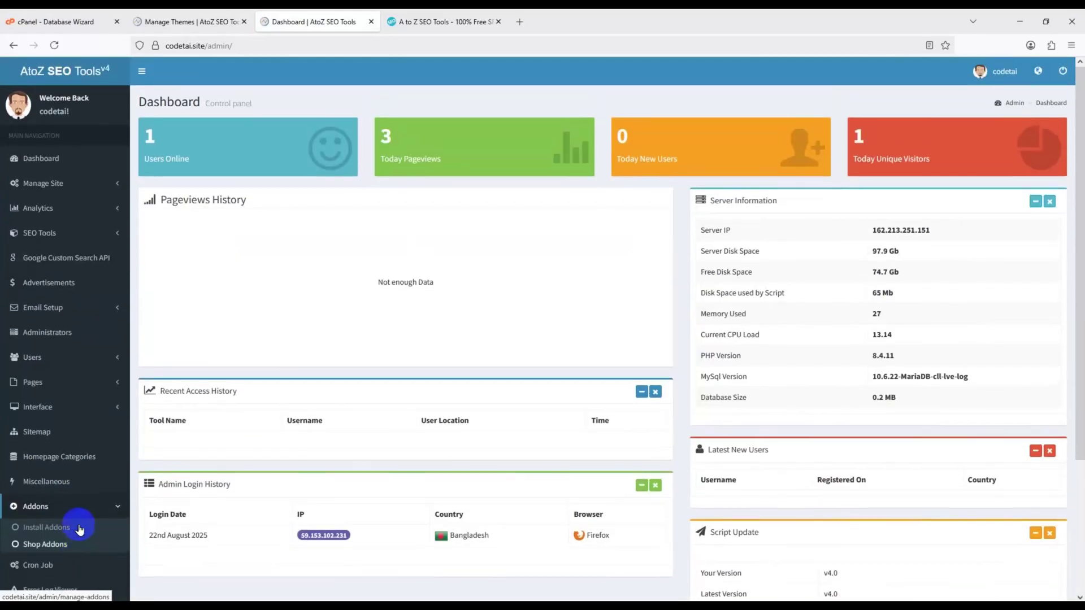
- Reload the admin Dashboard and compare it with the public site's SEO tool grid
click(51, 160)
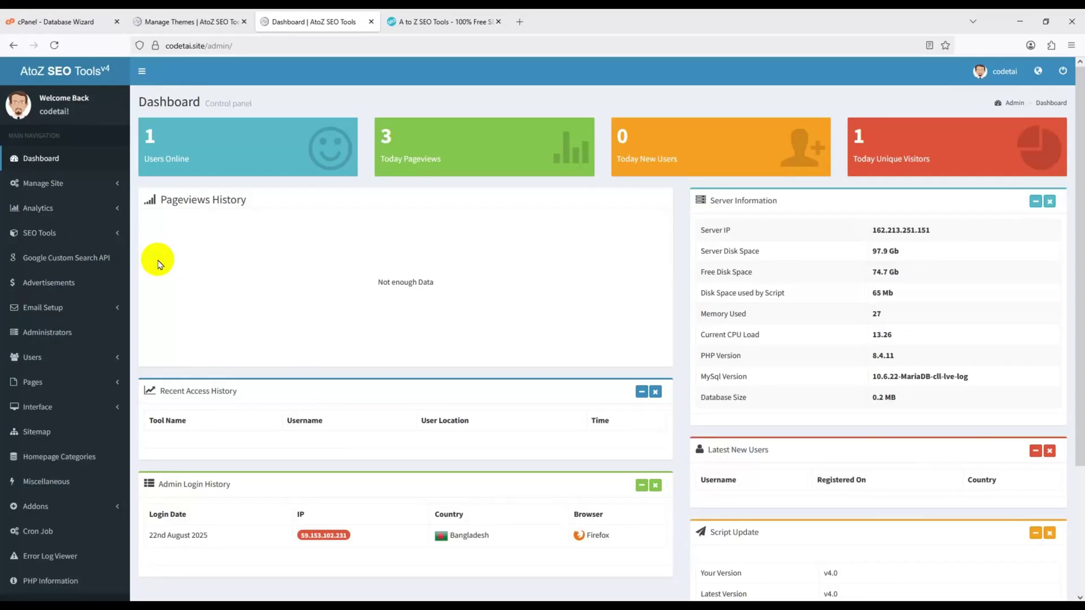
click(428, 18)
scroll(435, 340, down, 8)
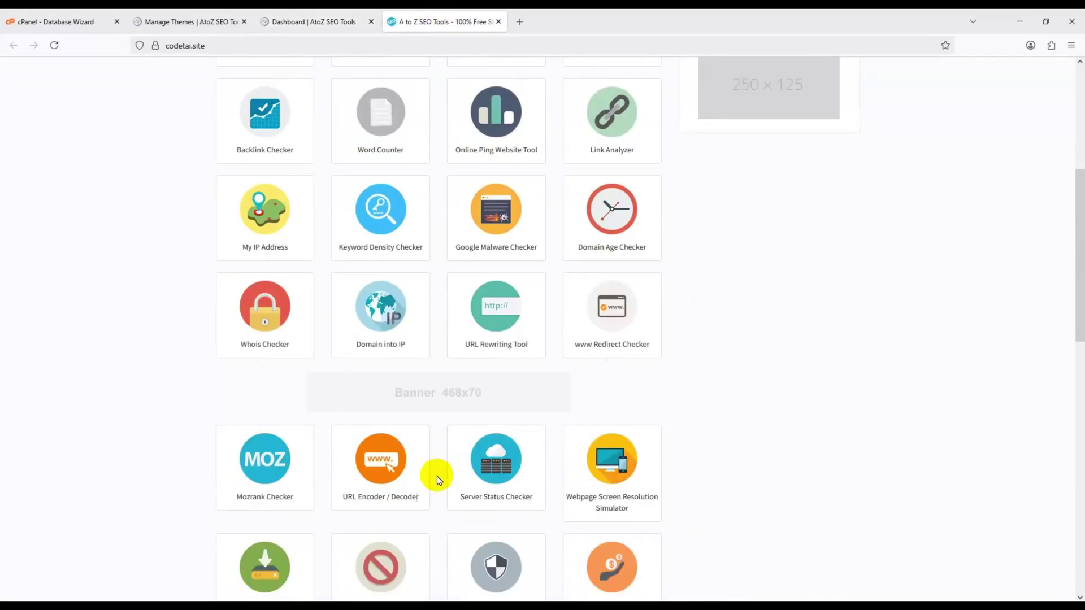
scroll(791, 565, down, 5)
scroll(659, 562, up, 5)
click(299, 22)
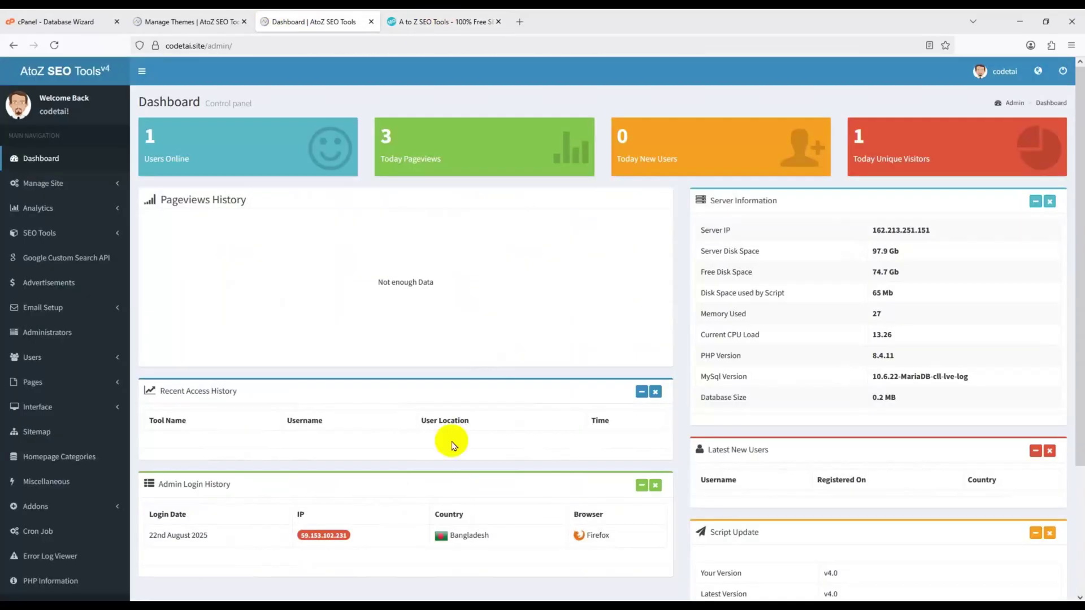
scroll(203, 546, down, 3)
scroll(402, 522, up, 3)
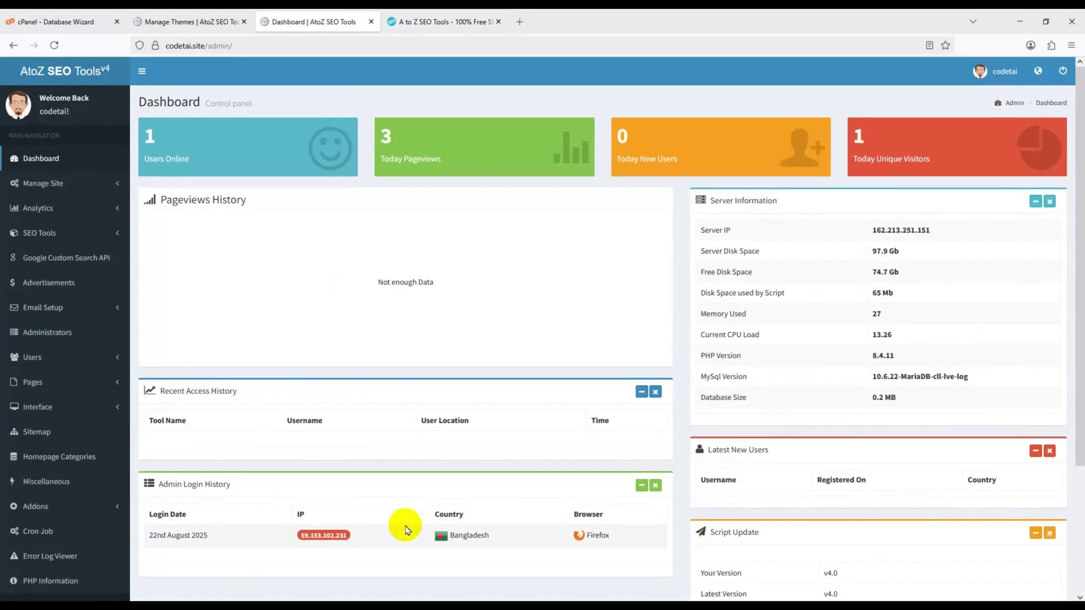
click(395, 20)
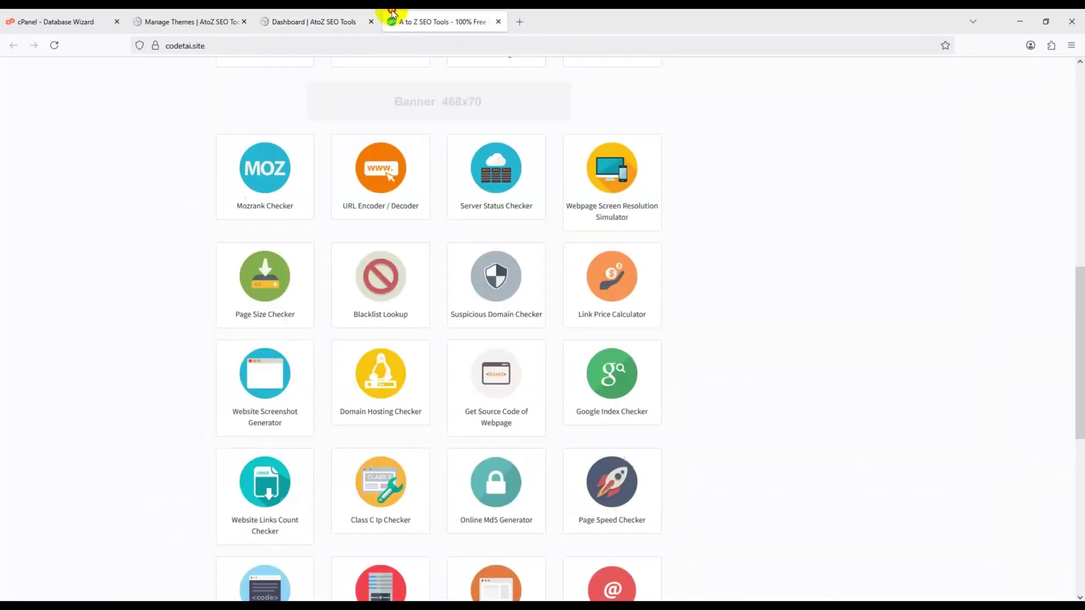